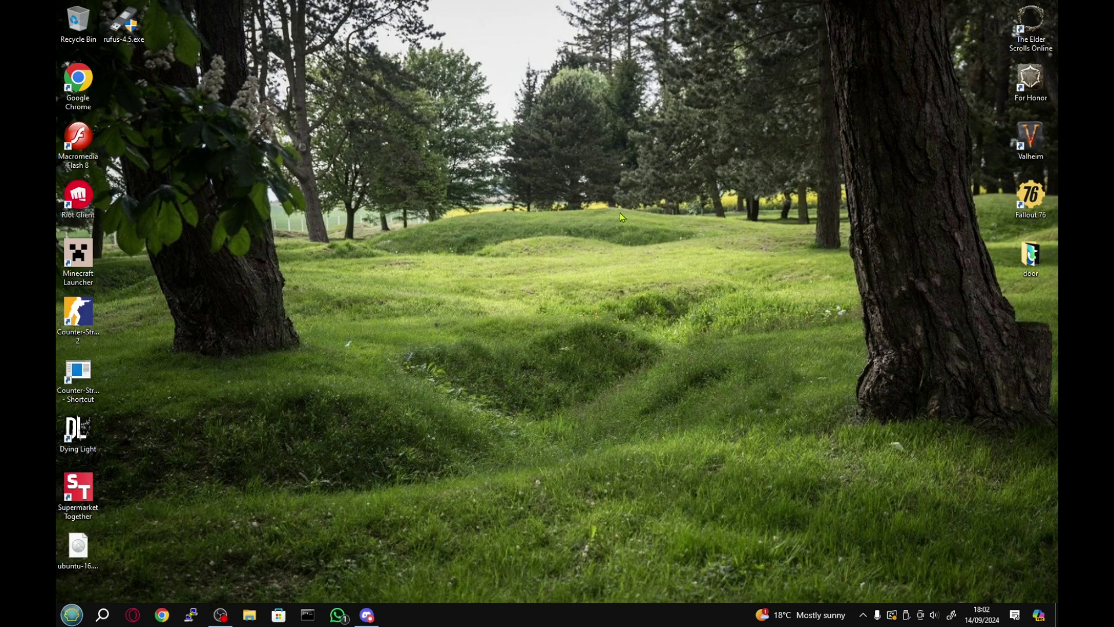
# Search Google for 'linux lite' in Chrome and open the Linux Lite download page.
pyautogui.click(162, 617)
pyautogui.write('linu')
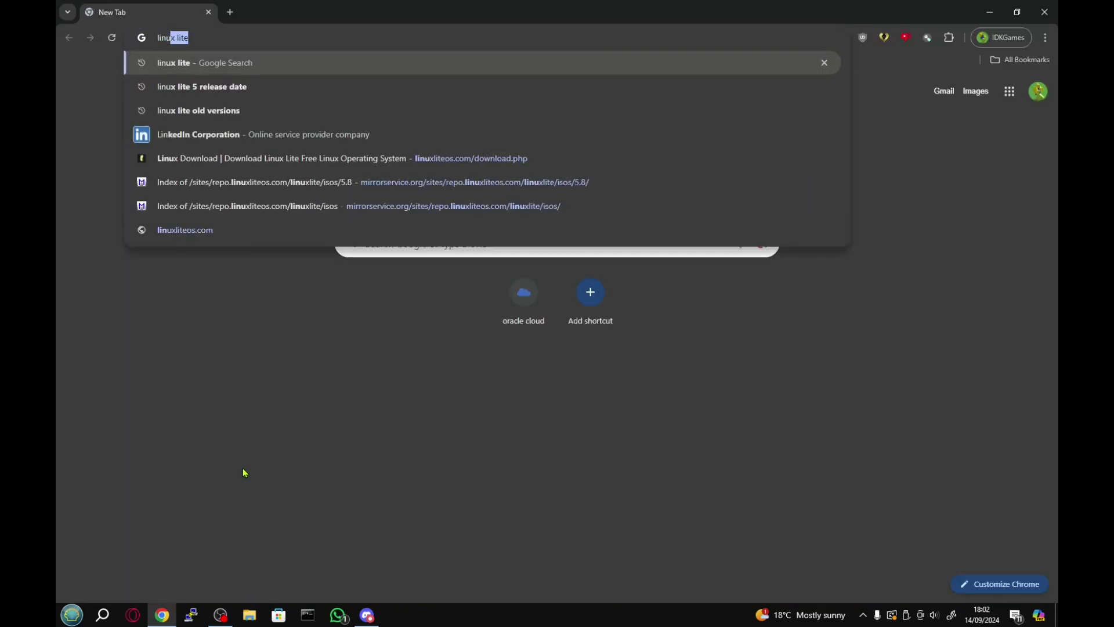
pyautogui.write('x lite')
pyautogui.press('Return')
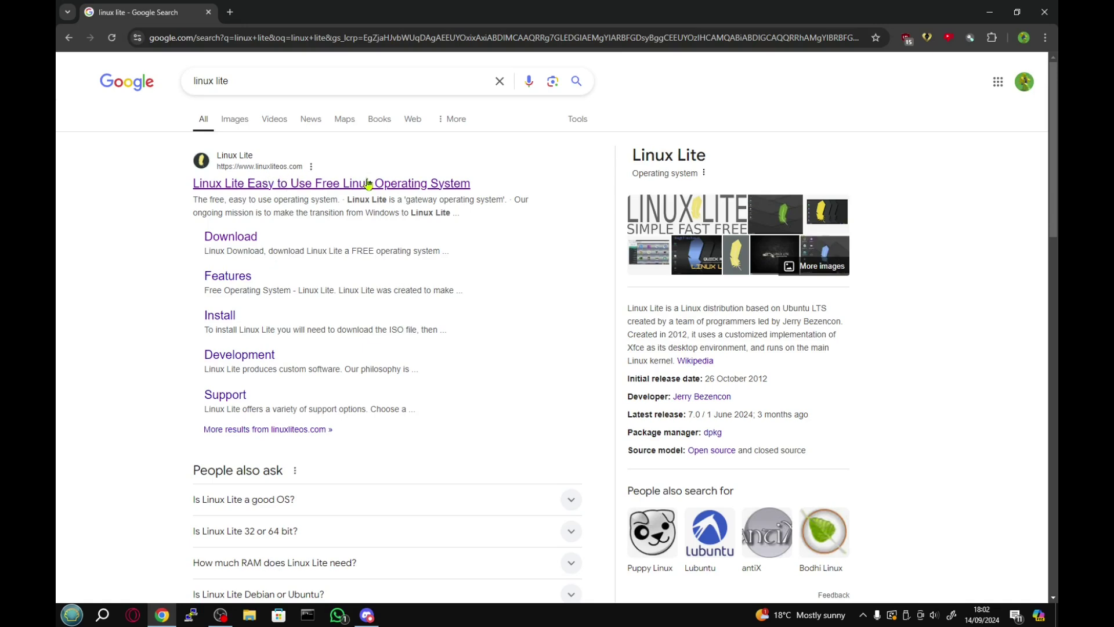
pyautogui.click(231, 243)
# Scroll down to Previous Versions and open the Linux Lite Mirrors page in a new tab.
pyautogui.scroll(-15, 277, 331)
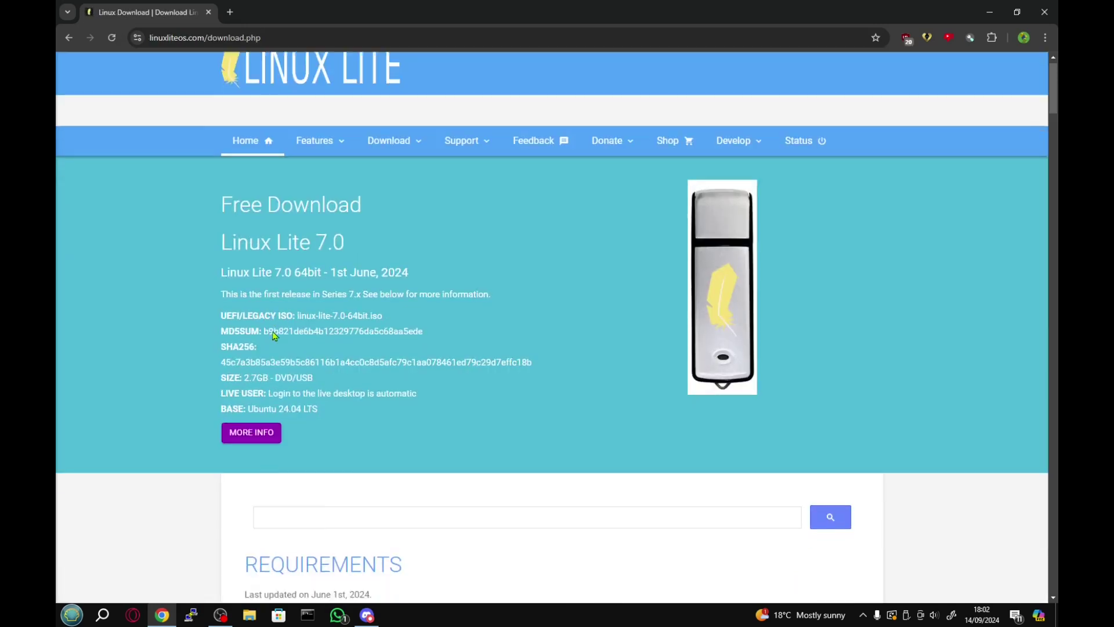
pyautogui.scroll(-20, 276, 336)
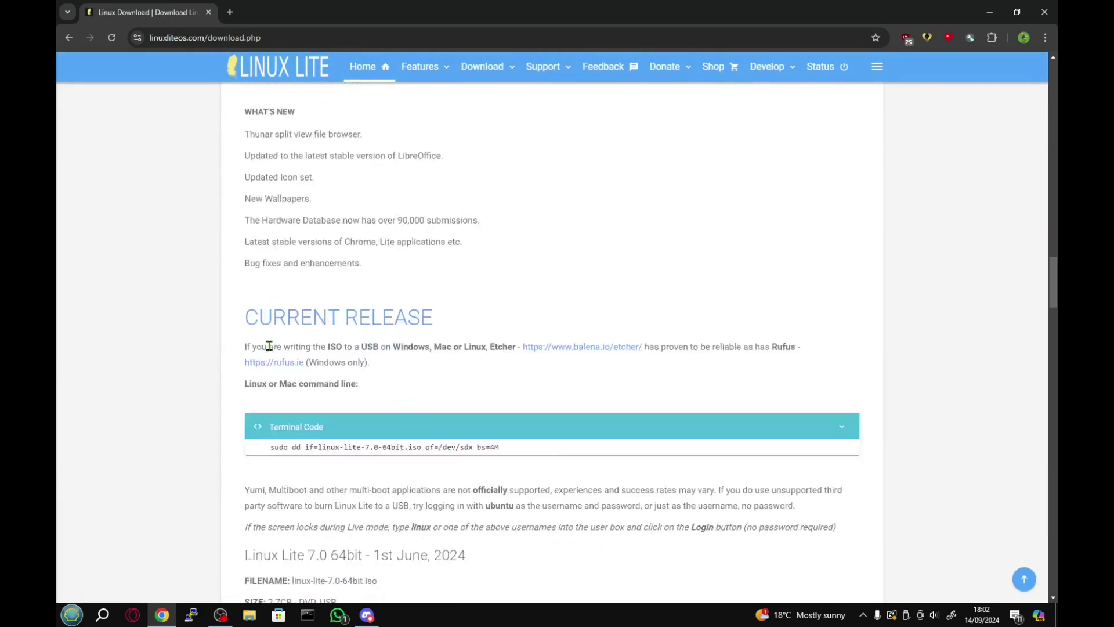
pyautogui.scroll(-8, 267, 346)
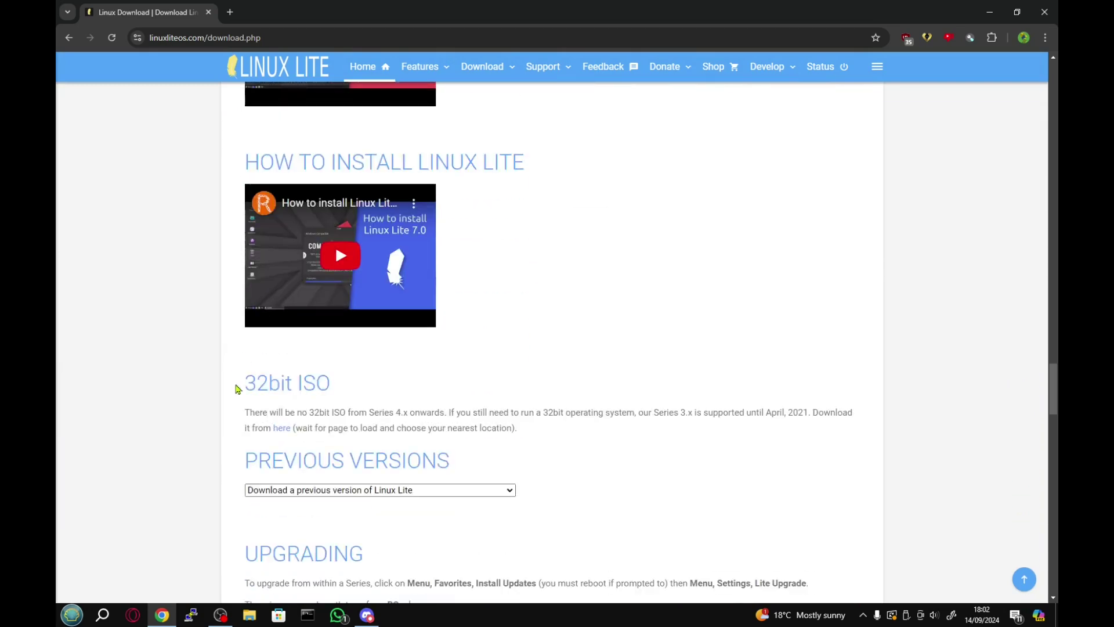
pyautogui.moveTo(249, 461); pyautogui.dragTo(429, 485)
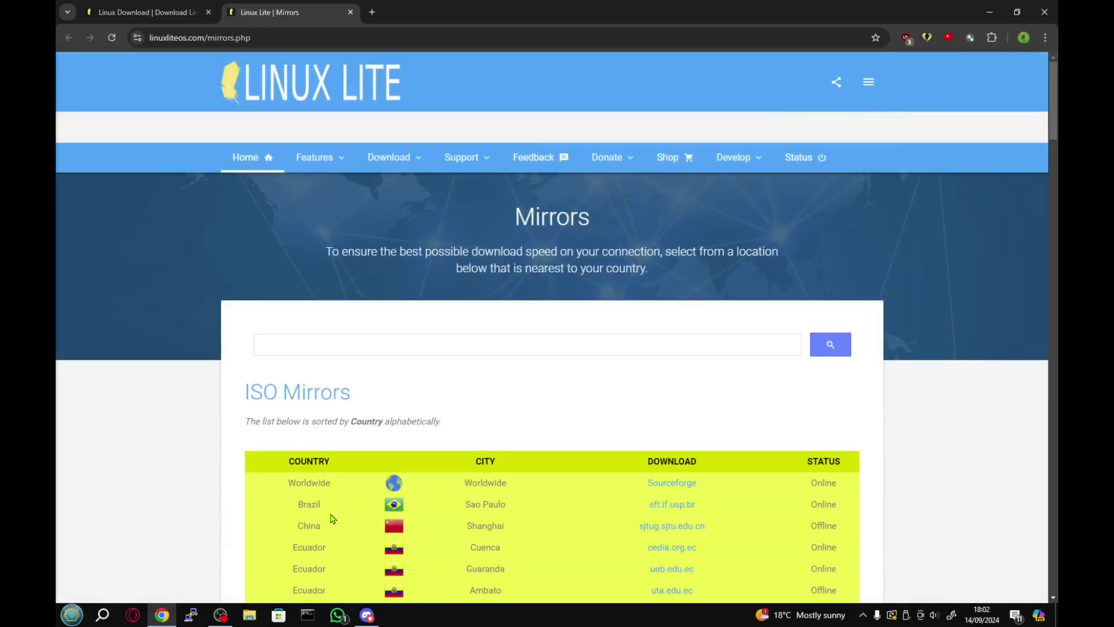
# Open the mirrorservice.org mirror's Linux Lite 5.8/ release folder.
pyautogui.scroll(-4, 331, 517)
pyautogui.scroll(-3, 319, 452)
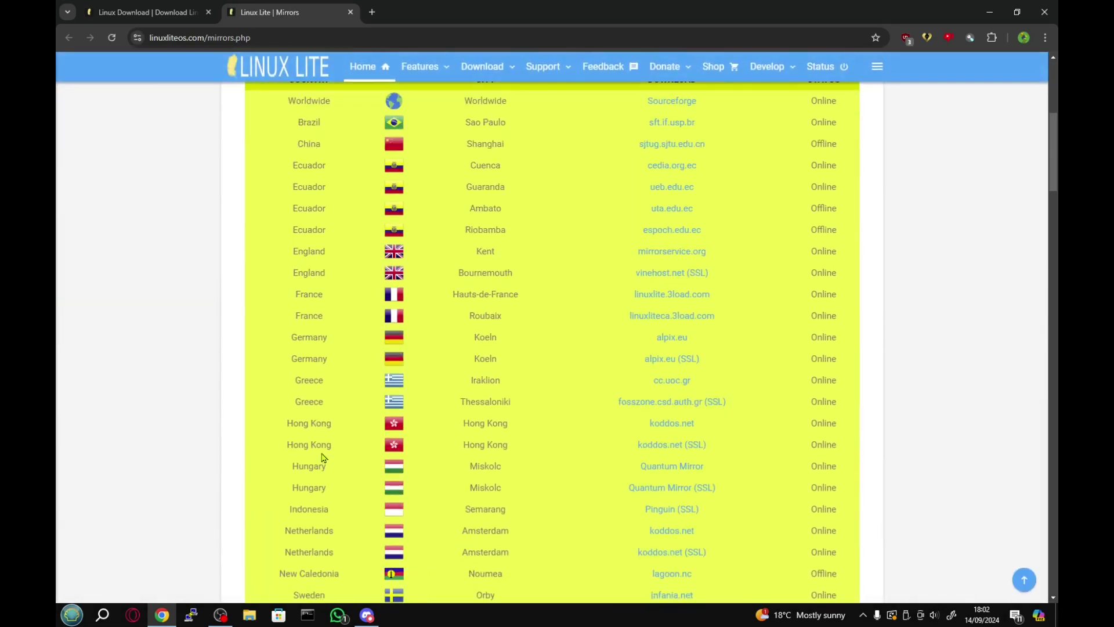
pyautogui.moveTo(281, 274); pyautogui.dragTo(468, 273)
pyautogui.click(468, 273)
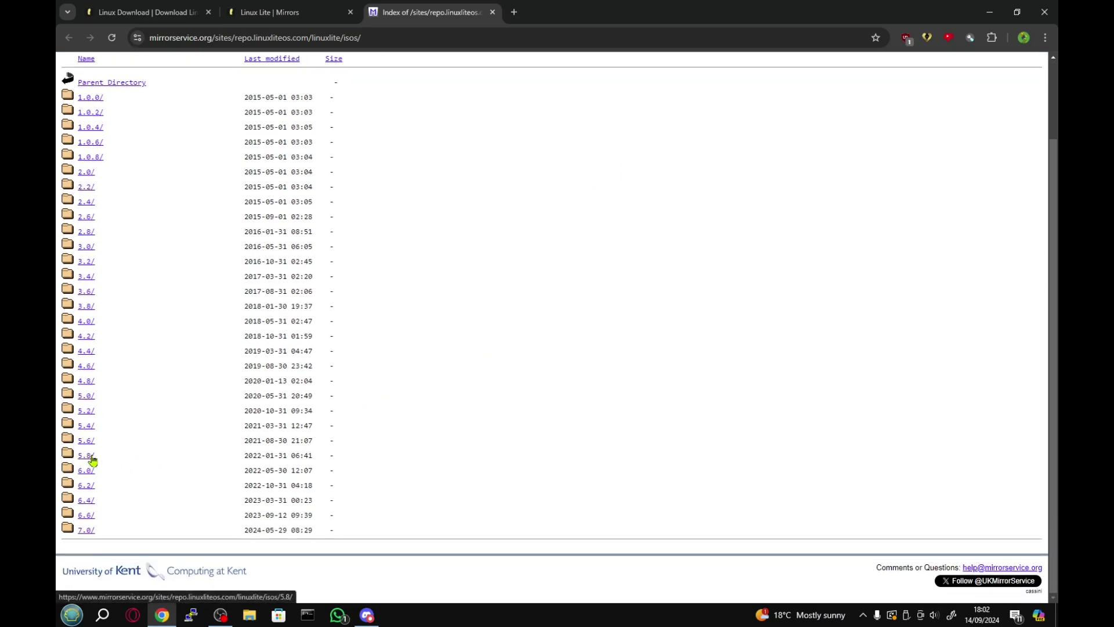
pyautogui.click(93, 460)
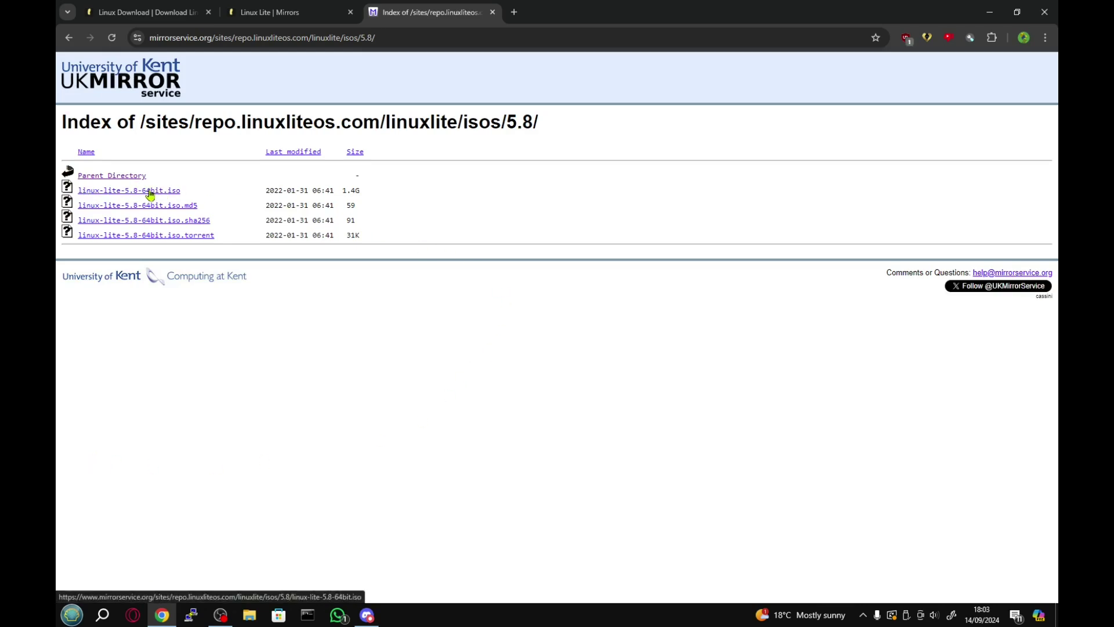
# Start saving linux-lite-5.8-64bit.iso to Downloads, then cancel it from the downloads list.
pyautogui.moveTo(209, 188); pyautogui.dragTo(61, 190)
pyautogui.click(131, 306)
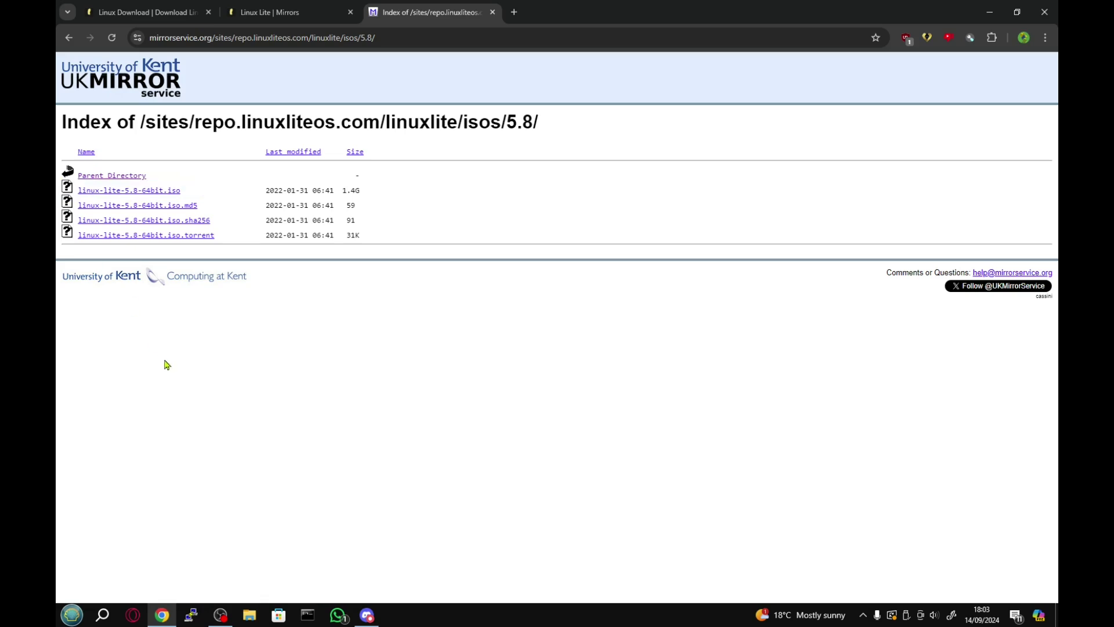
pyautogui.click(122, 192)
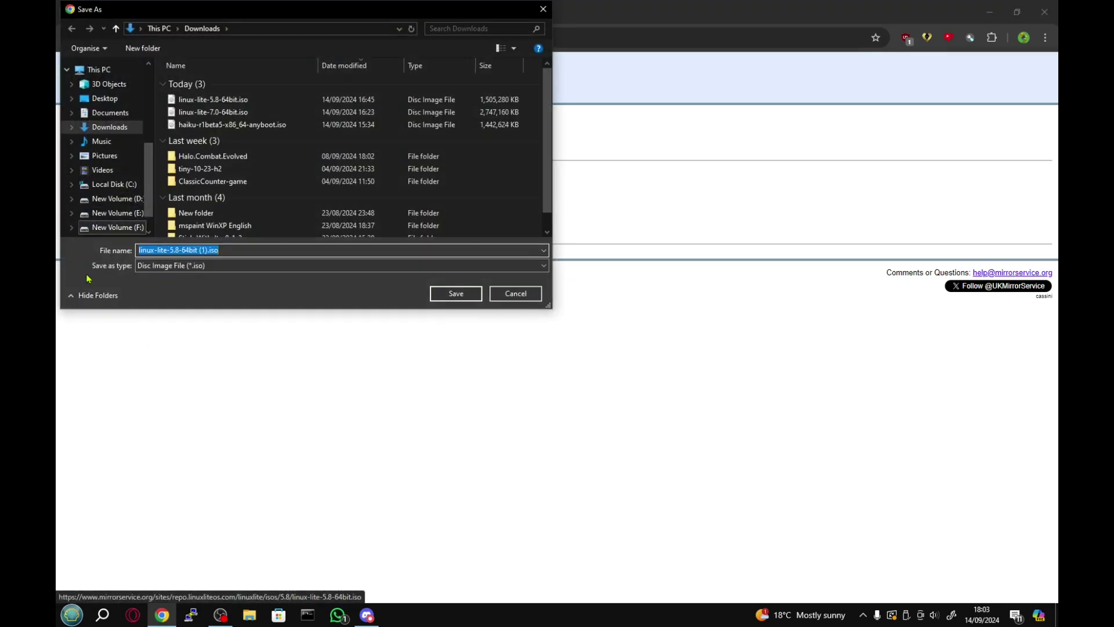
pyautogui.click(452, 294)
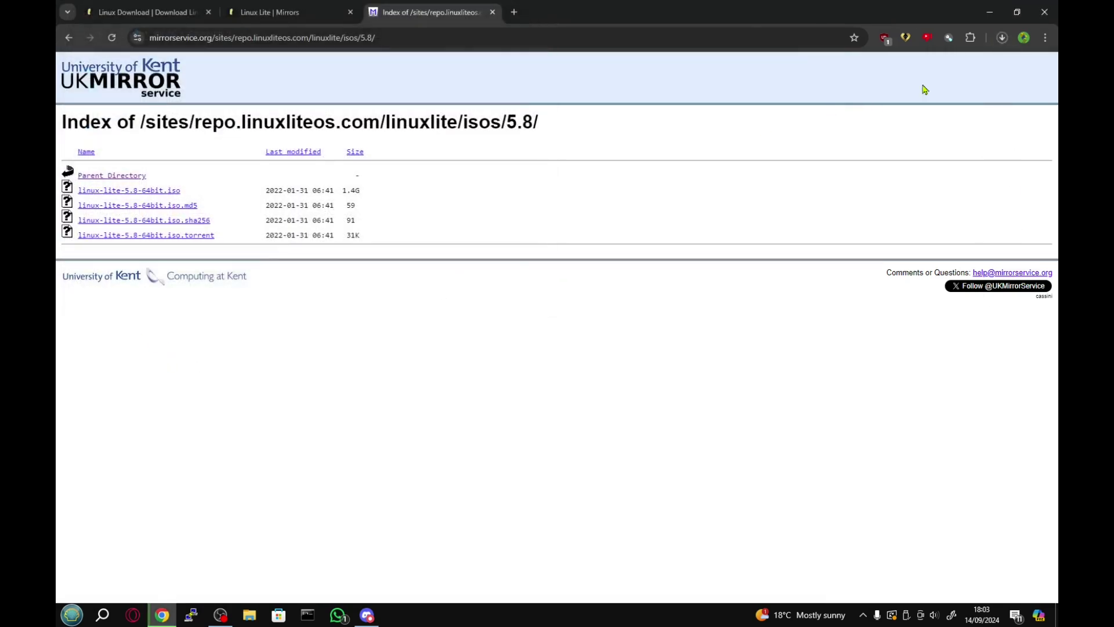
pyautogui.click(1003, 38)
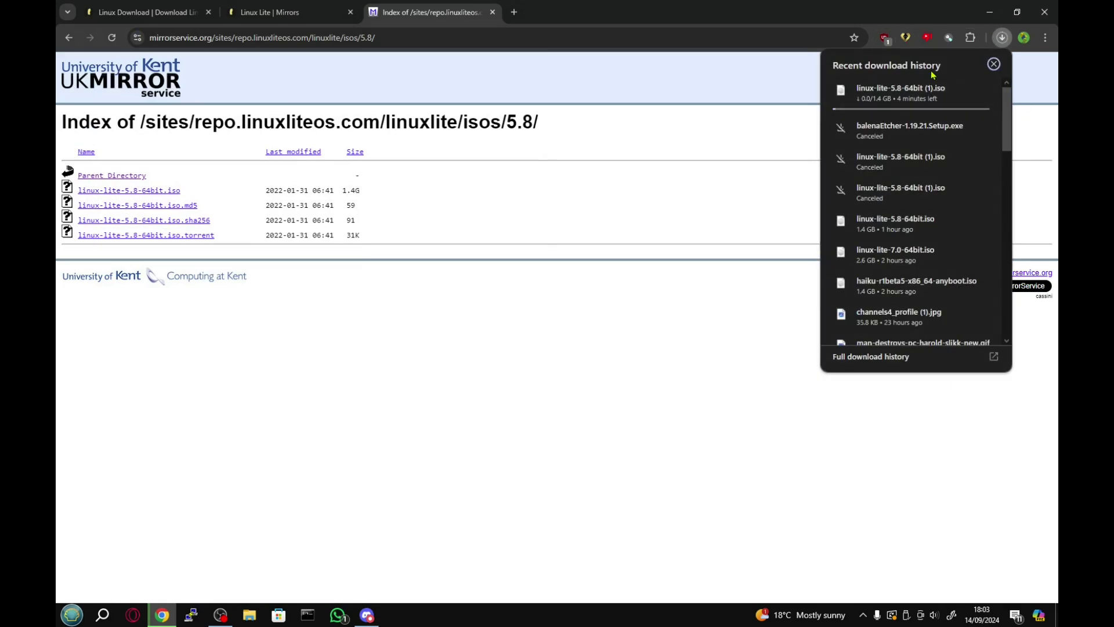
pyautogui.moveTo(981, 94)
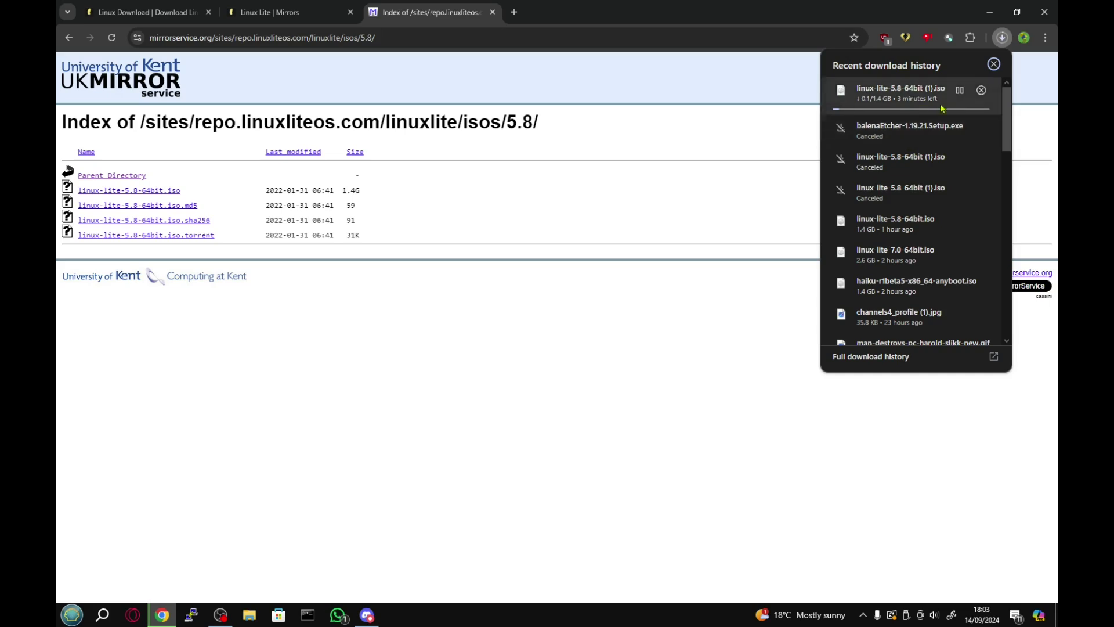
pyautogui.click(980, 93)
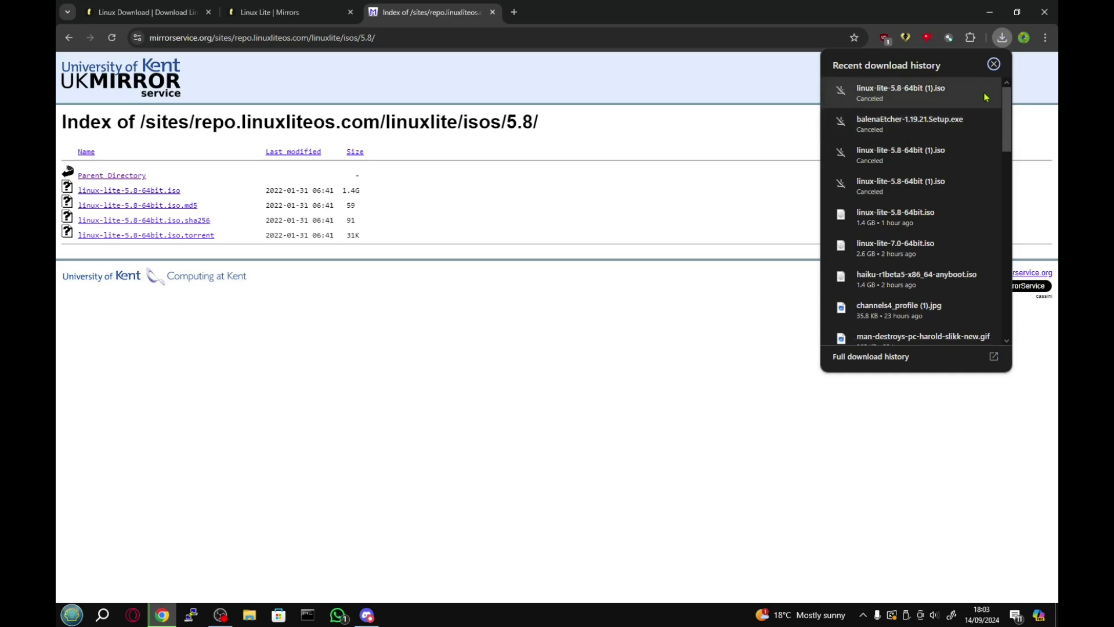
pyautogui.click(634, 362)
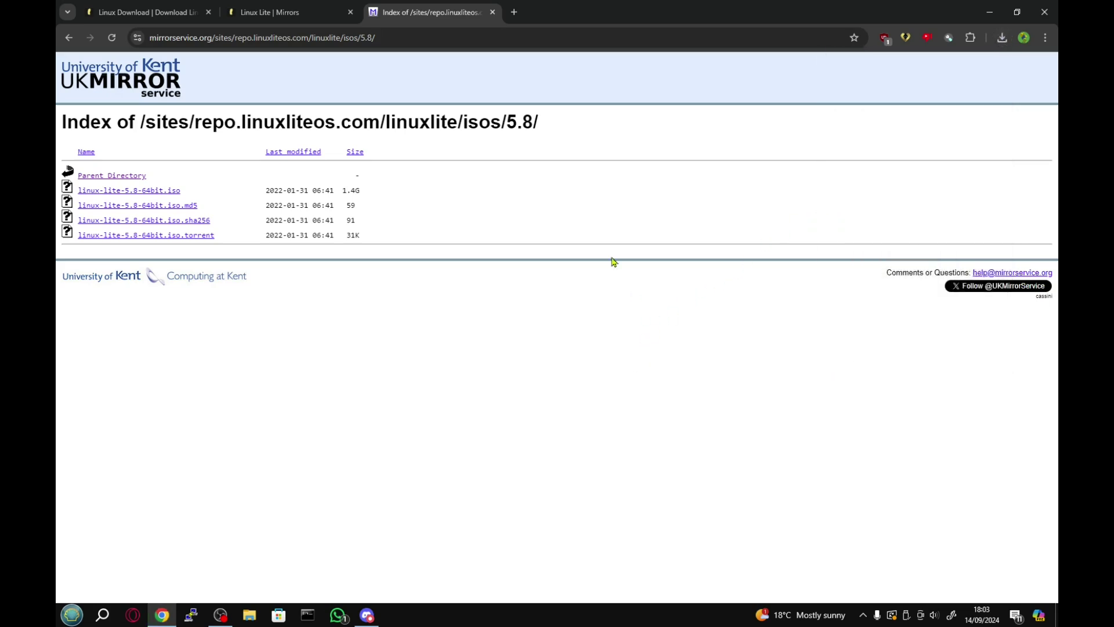
# Search Google for 'balena etcher' in a new tab and open etcher.balena.io.
pyautogui.click(514, 13)
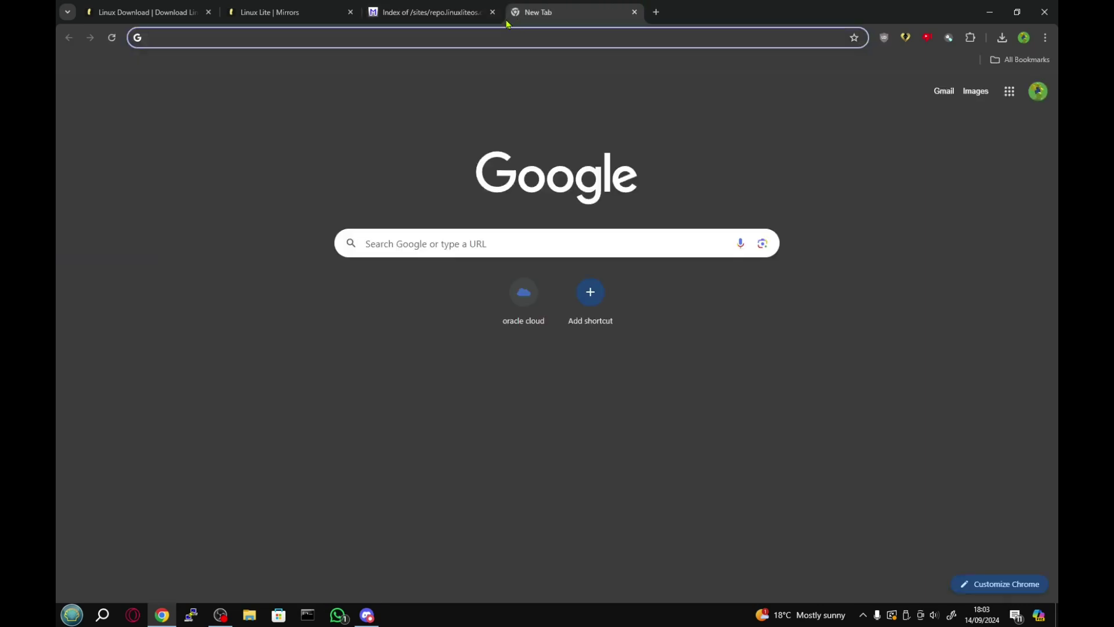
pyautogui.write('balena etcher')
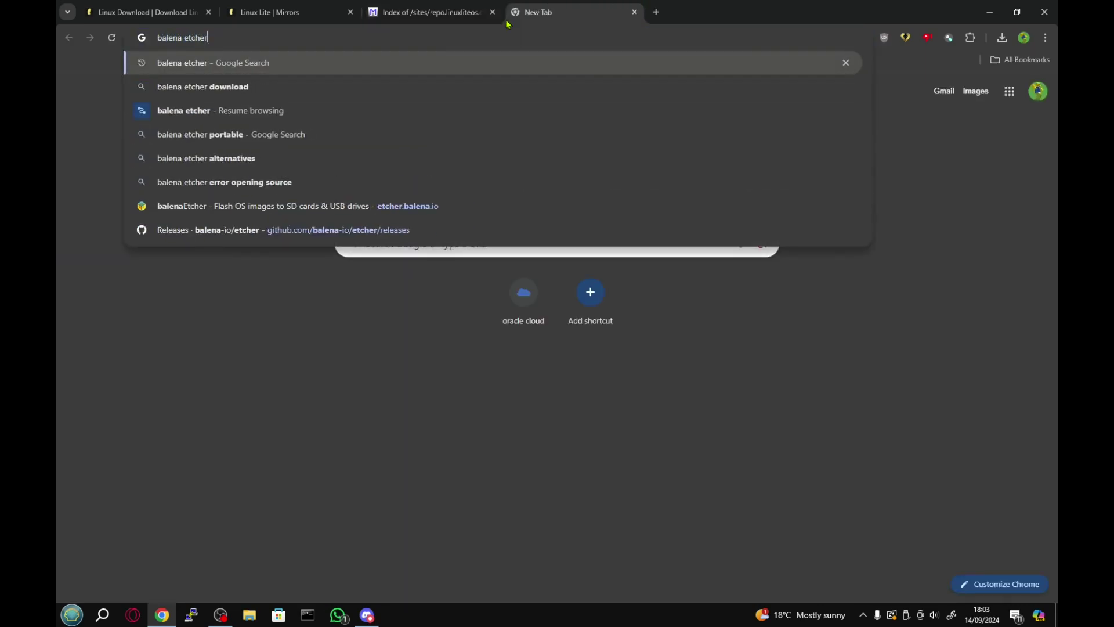
pyautogui.press('Return')
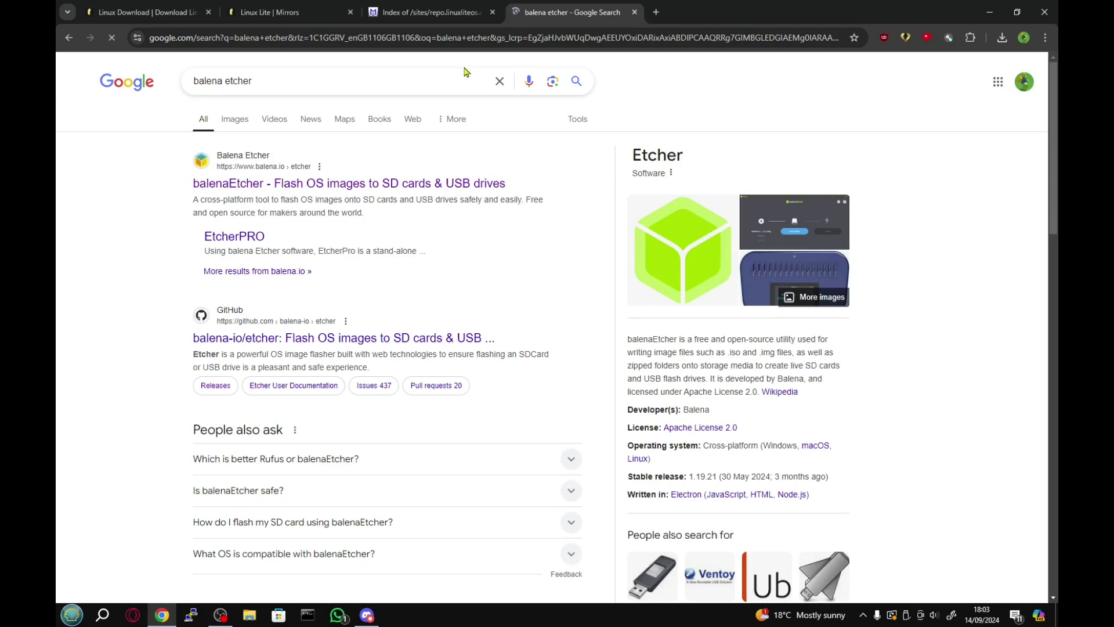
pyautogui.click(352, 185)
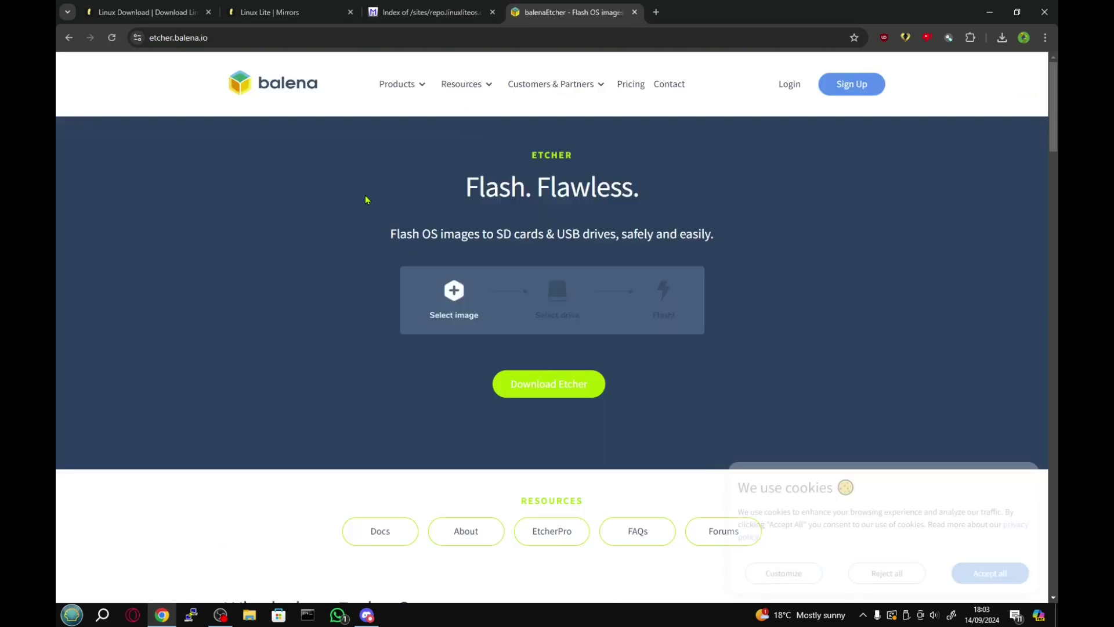
# Start the balenaEtcher installer download from the Download Etcher table, then cancel it.
pyautogui.click(540, 377)
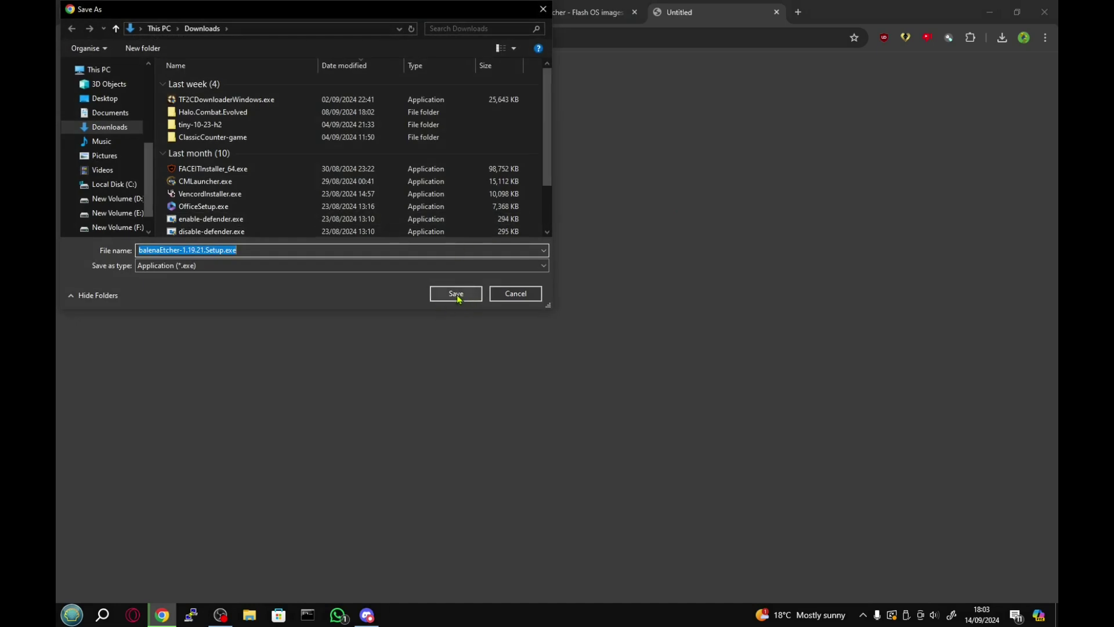
pyautogui.click(456, 294)
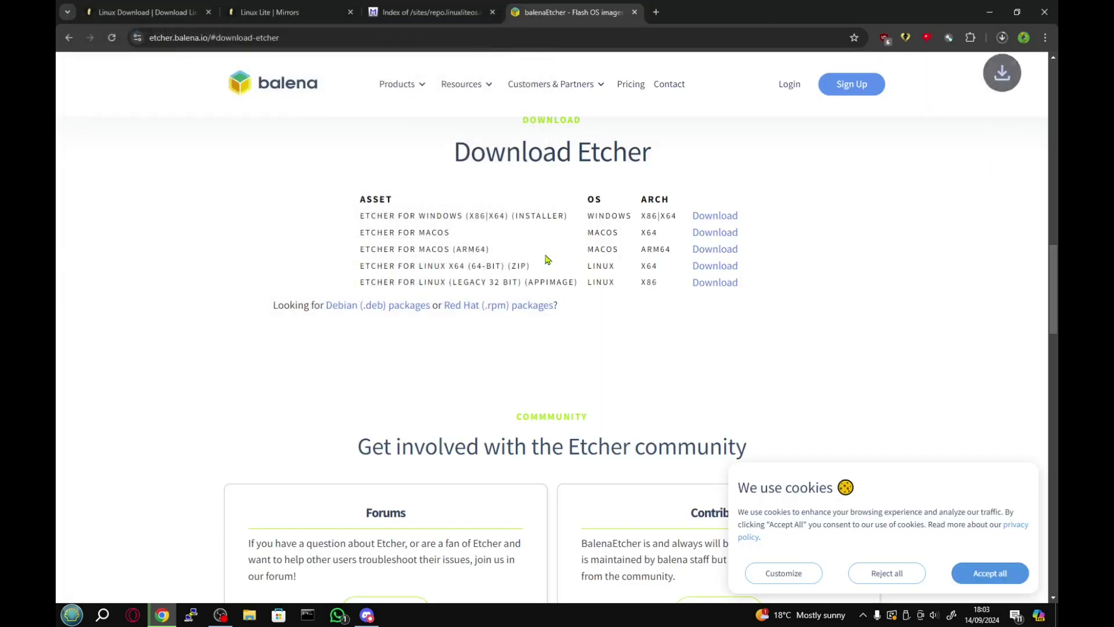
pyautogui.click(1002, 37)
pyautogui.click(980, 90)
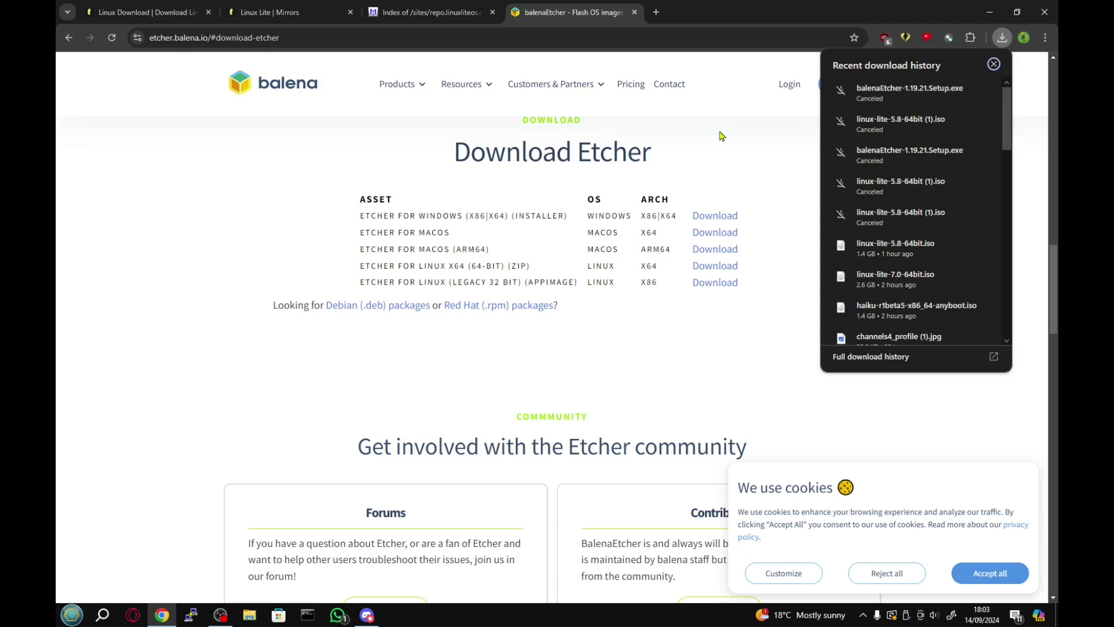
pyautogui.click(698, 150)
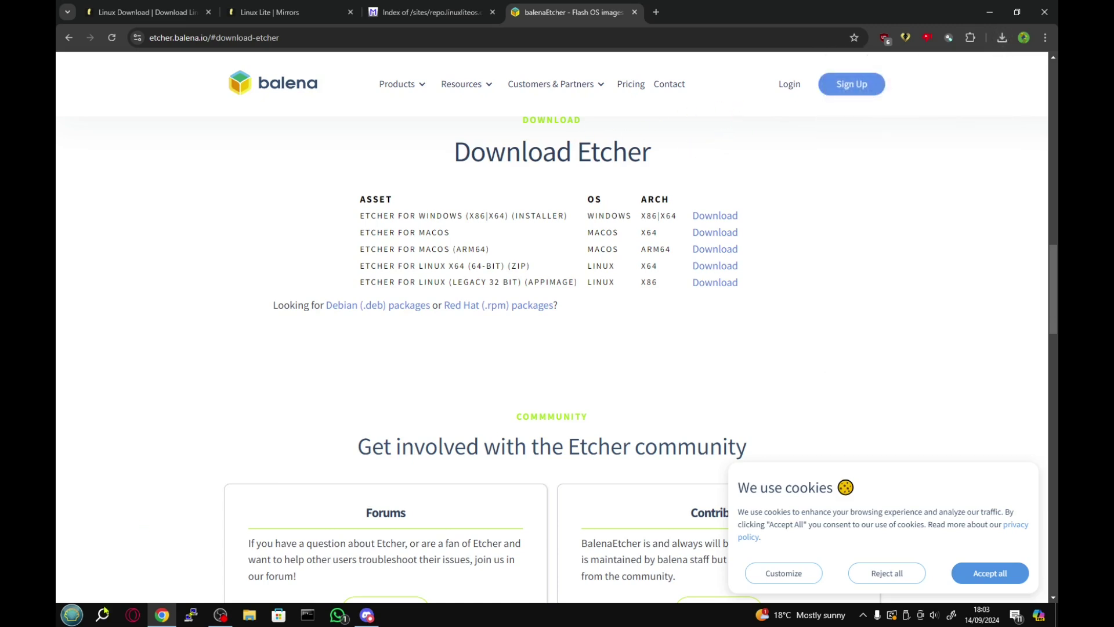
# Launch the installed balenaEtcher app from the Start menu search.
pyautogui.click(72, 615)
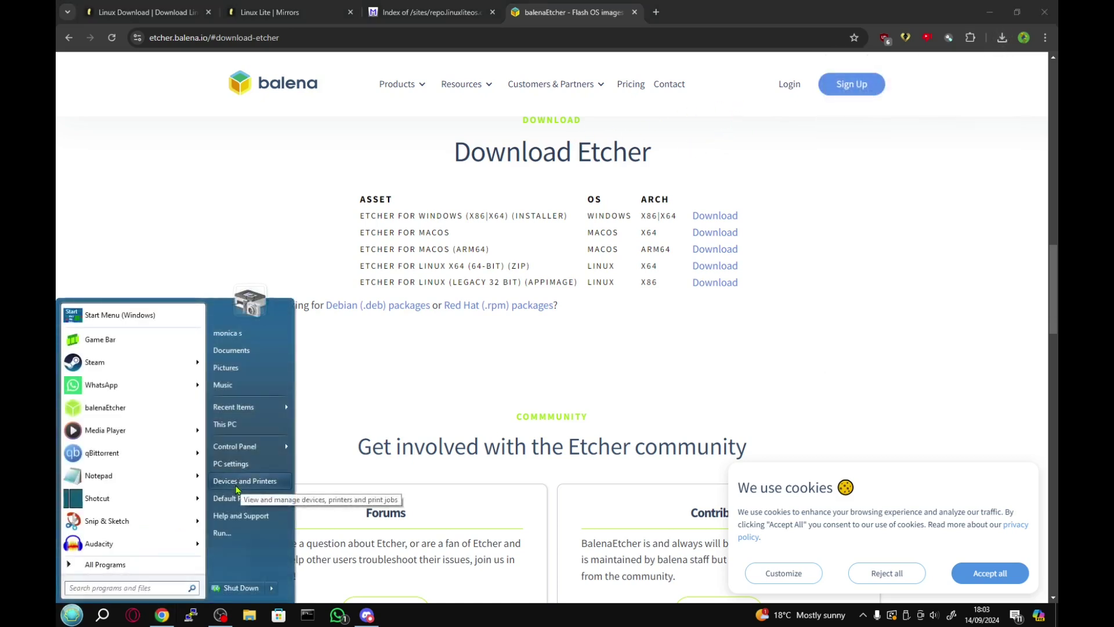
pyautogui.write('balena')
pyautogui.press('Return')
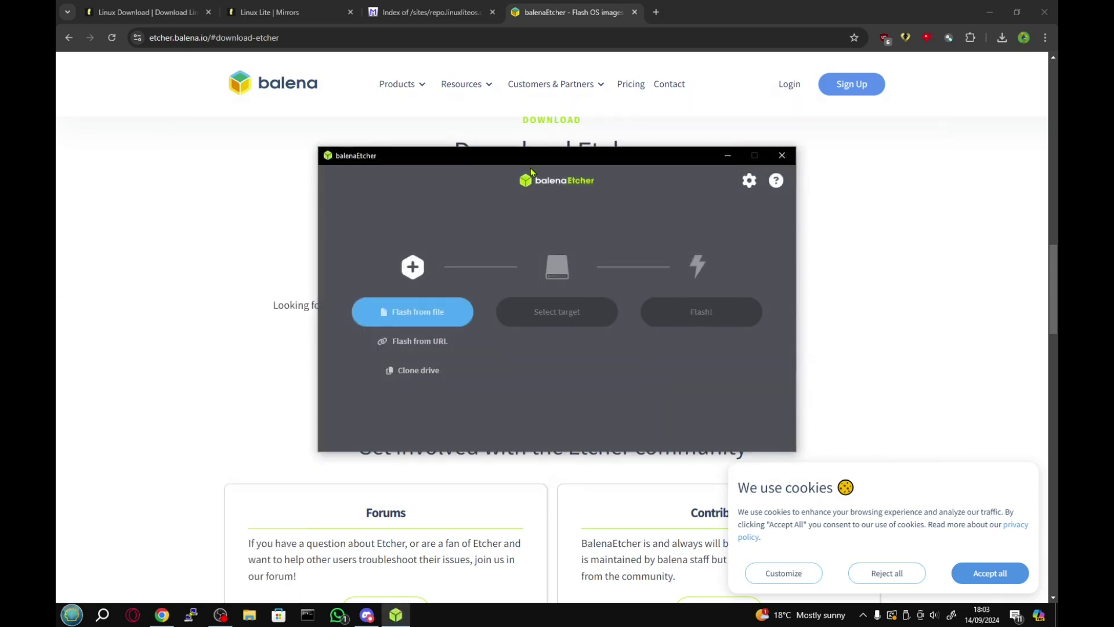
# Close Chrome and load linux-lite-5.8-64bit.iso as the image in balenaEtcher.
pyautogui.click(1045, 12)
pyautogui.click(1044, 12)
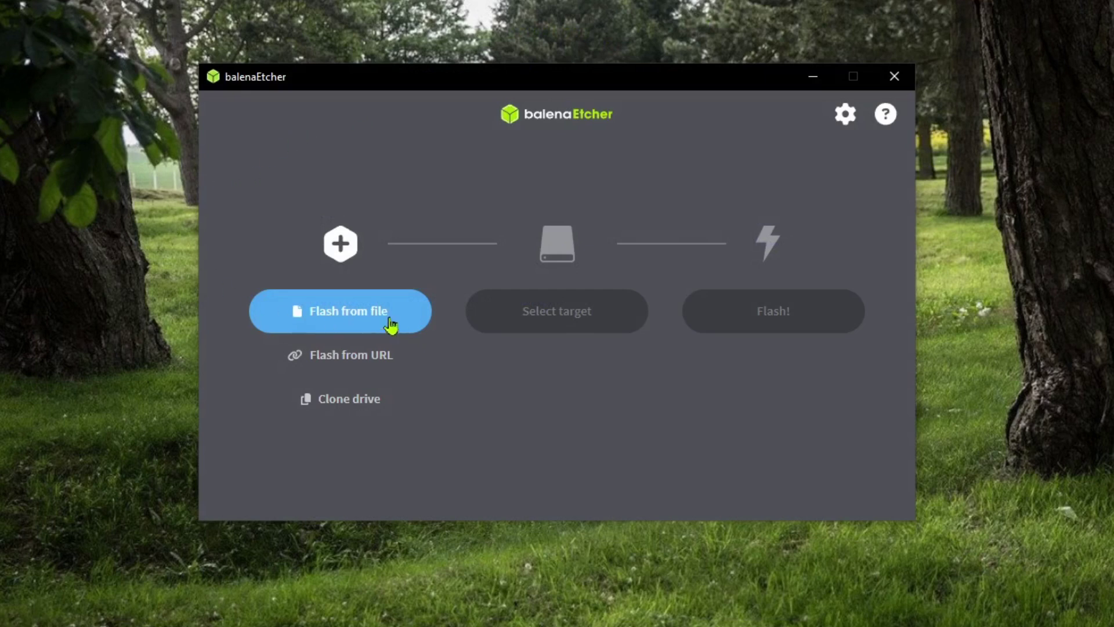
pyautogui.click(325, 314)
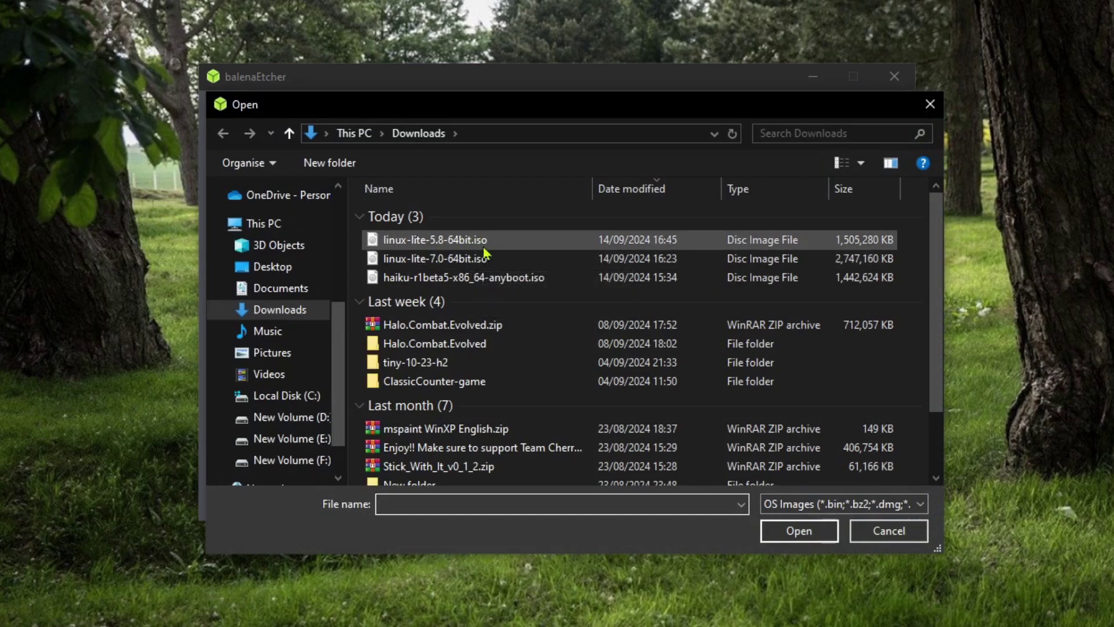
pyautogui.click(424, 240)
pyautogui.doubleClick(423, 240)
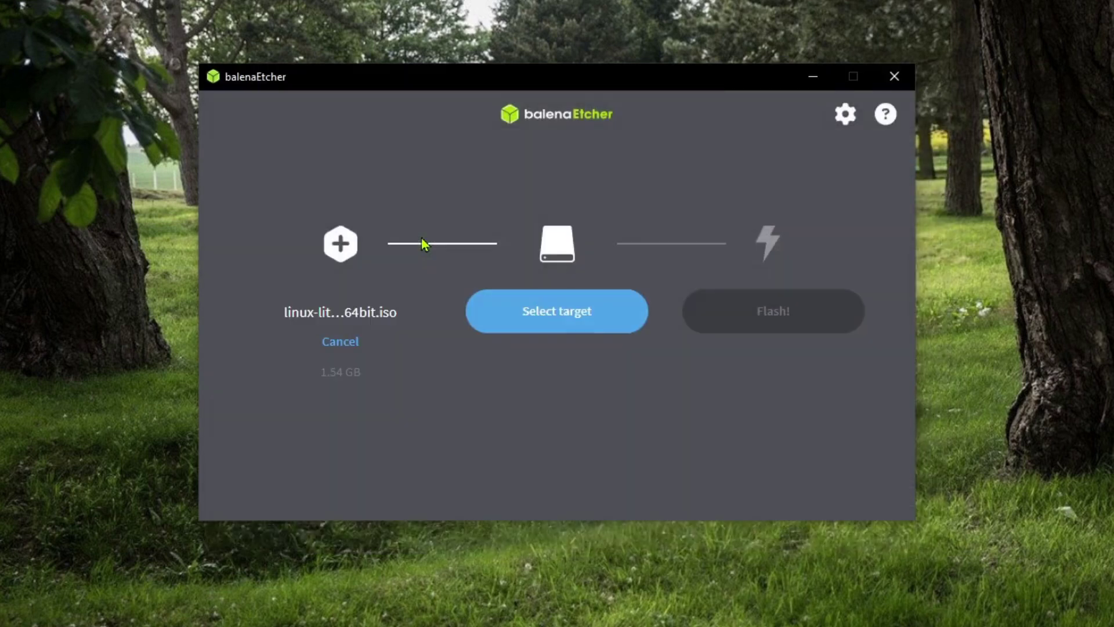
# Select the 14.4 GB USB drive as the target and start flashing.
pyautogui.click(572, 325)
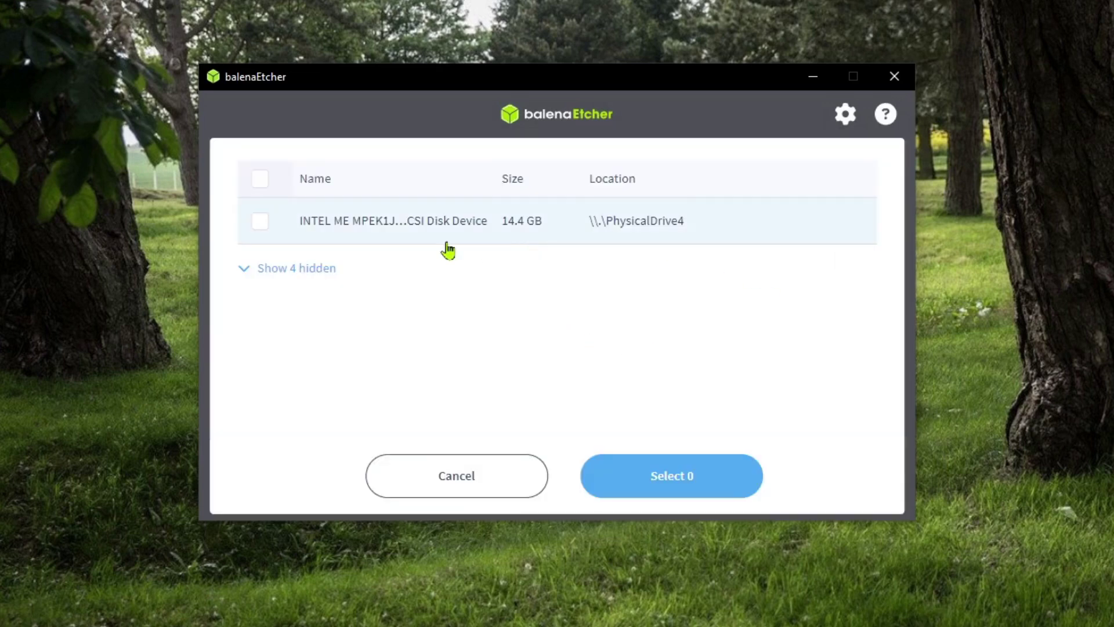
pyautogui.click(496, 234)
pyautogui.click(657, 476)
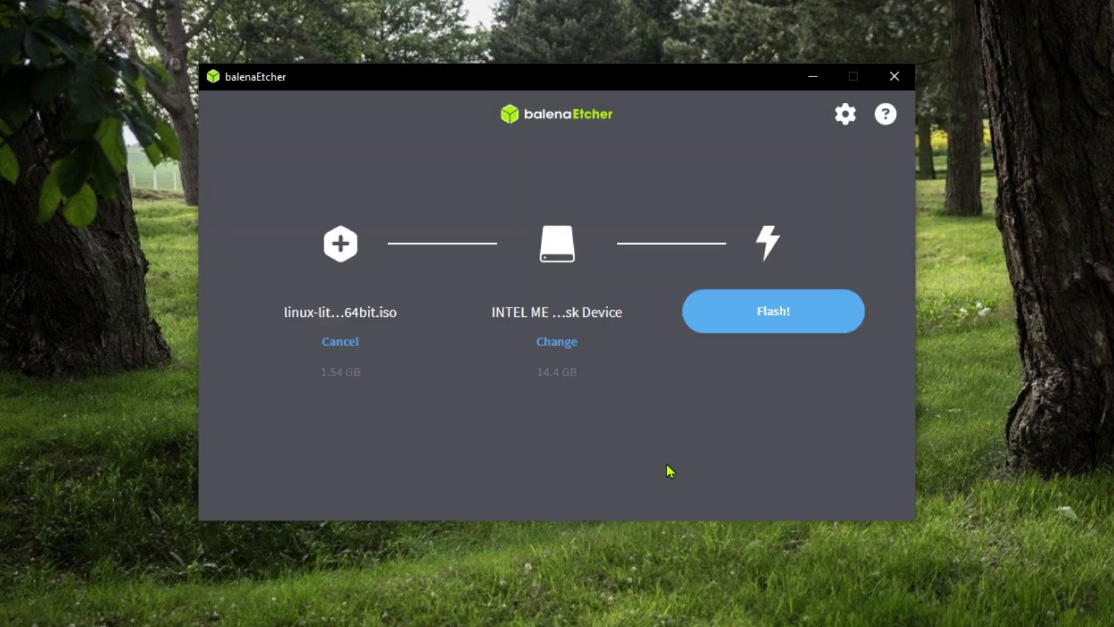
pyautogui.click(810, 318)
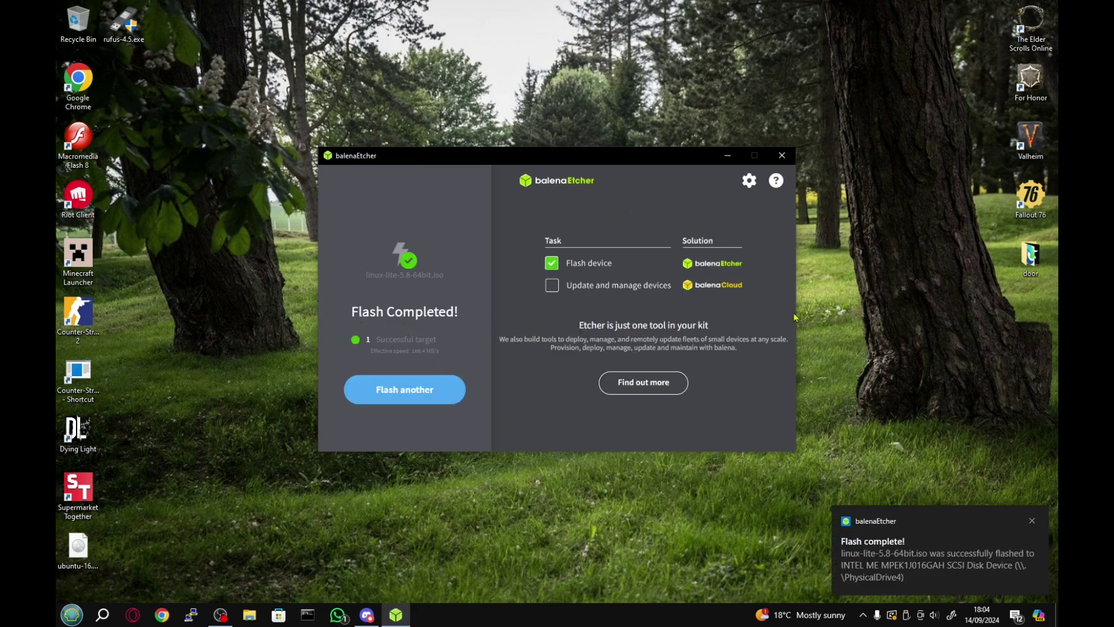
# Close balenaEtcher after the flash completes.
pyautogui.click(782, 155)
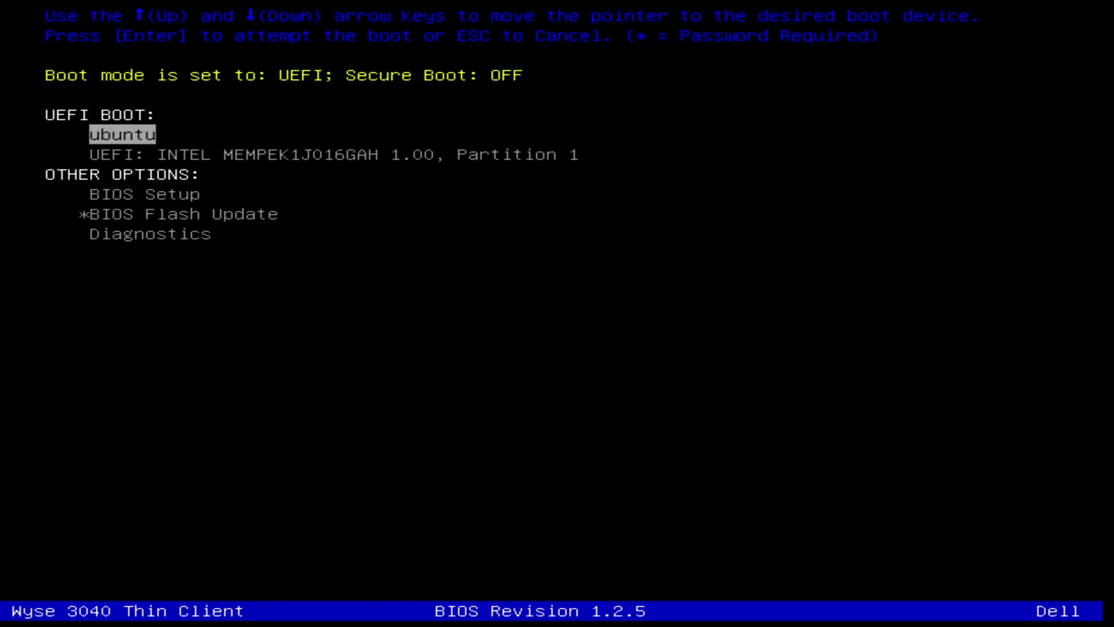
# Boot the UEFI INTEL partition entry of the flashed USB from the one-time boot menu.
pyautogui.press('Down')
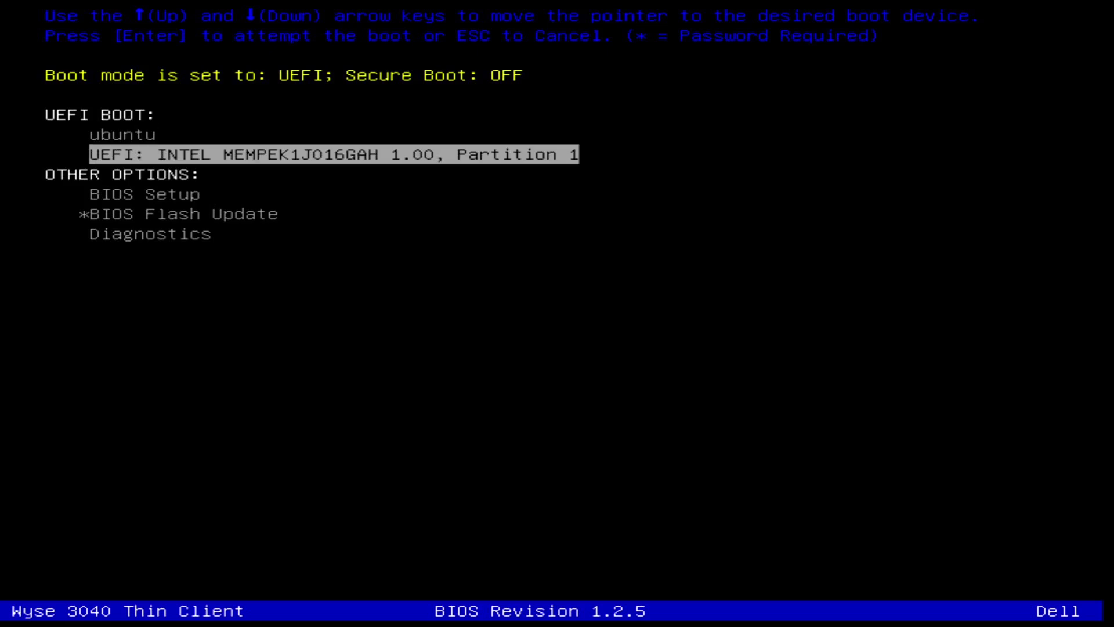
pyautogui.press('Return')
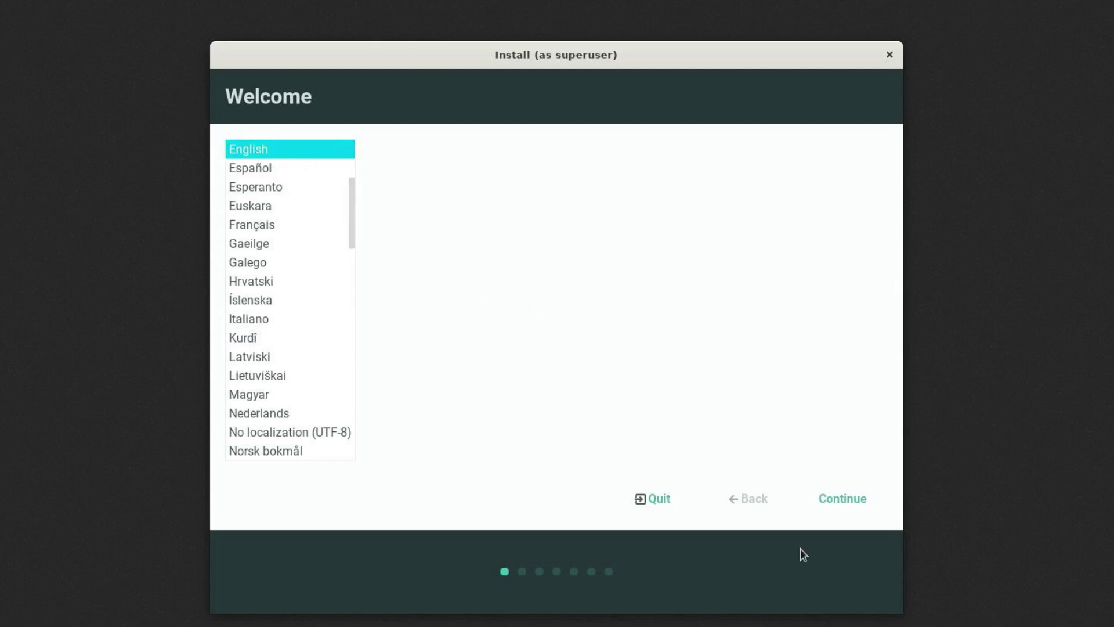
# Keep English, choose the English (UK) keyboard, pass Updates, and select Erase disk and install Linux.
pyautogui.click(843, 500)
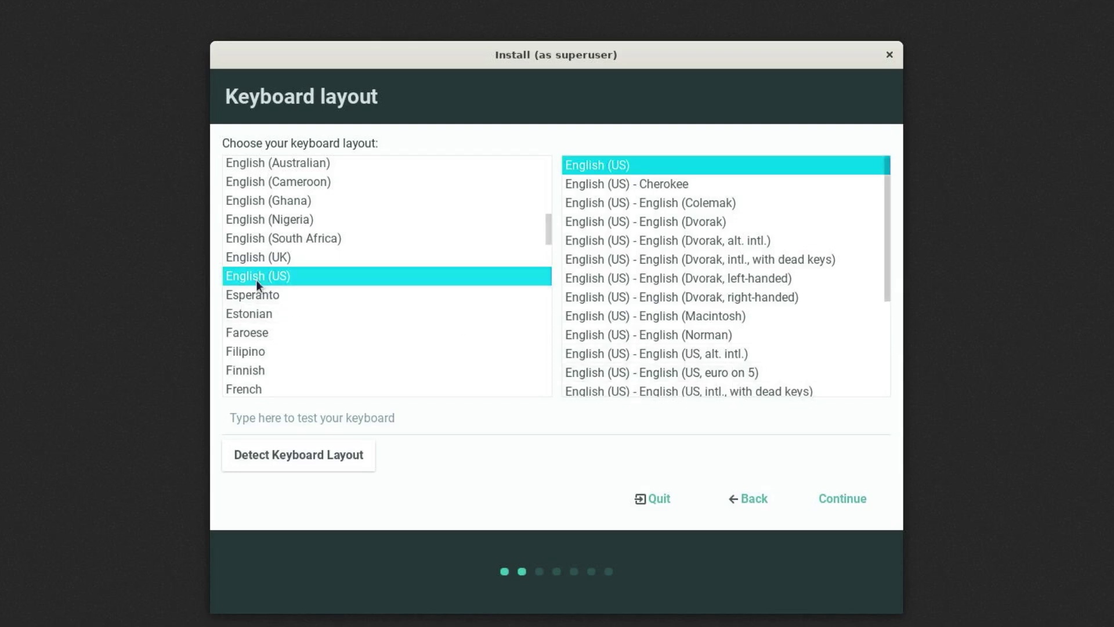
pyautogui.click(258, 257)
pyautogui.click(841, 501)
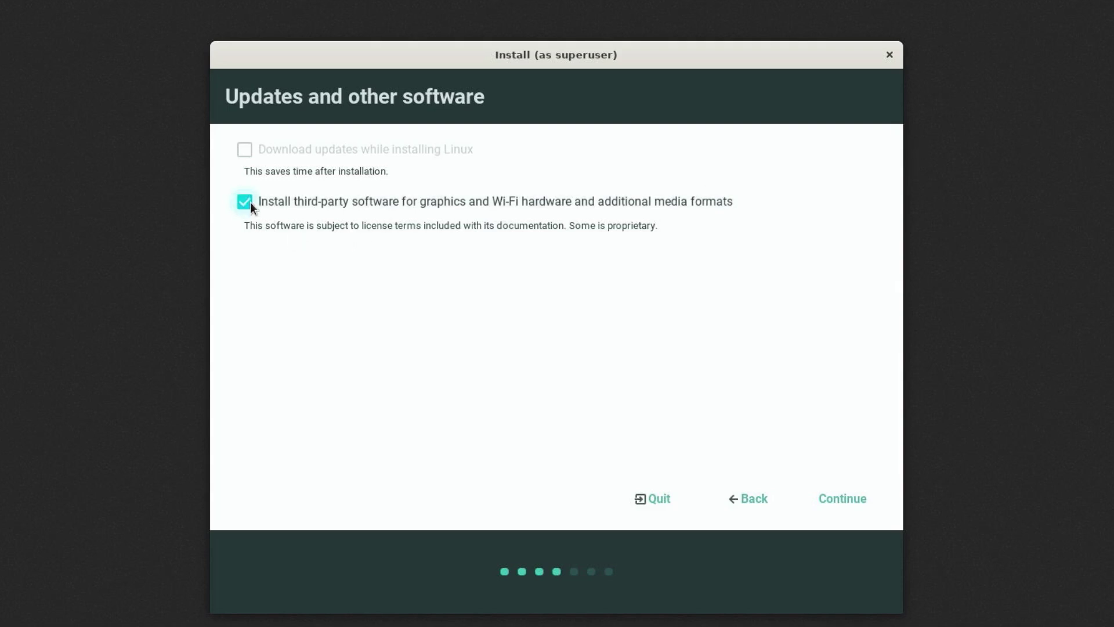
pyautogui.click(860, 483)
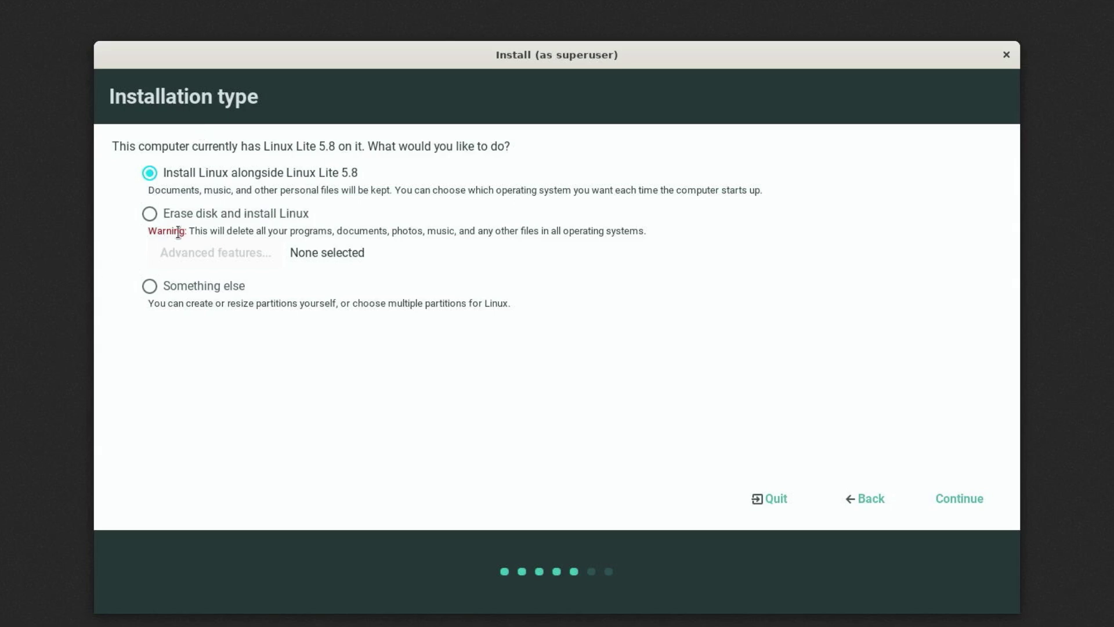
pyautogui.click(150, 214)
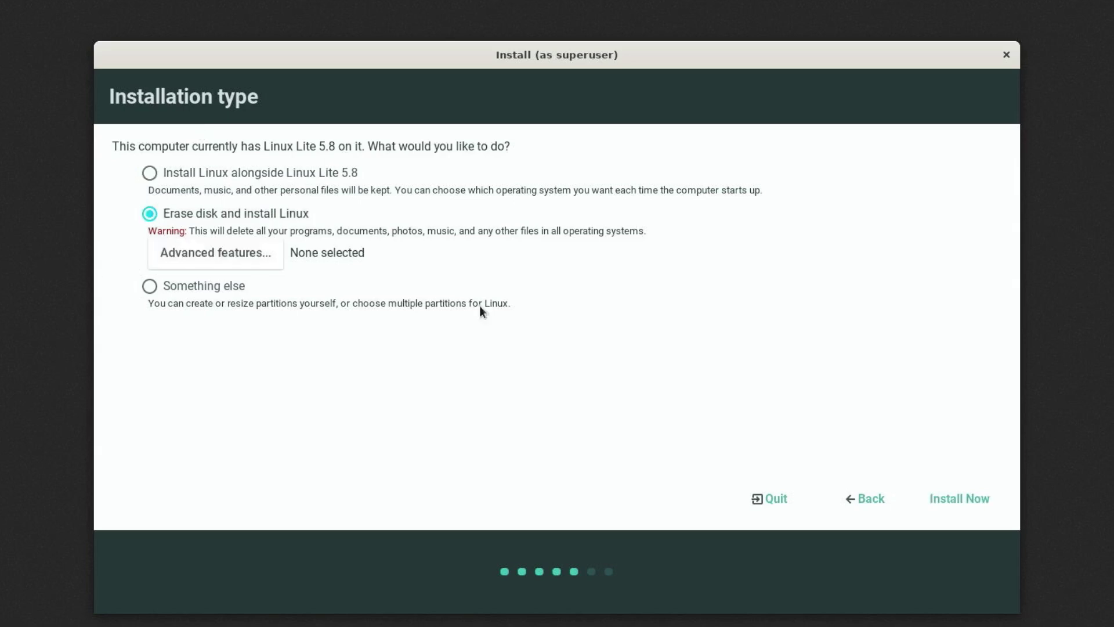
# Start the install, confirm writing changes to disk, and set the time zone to London.
pyautogui.click(948, 498)
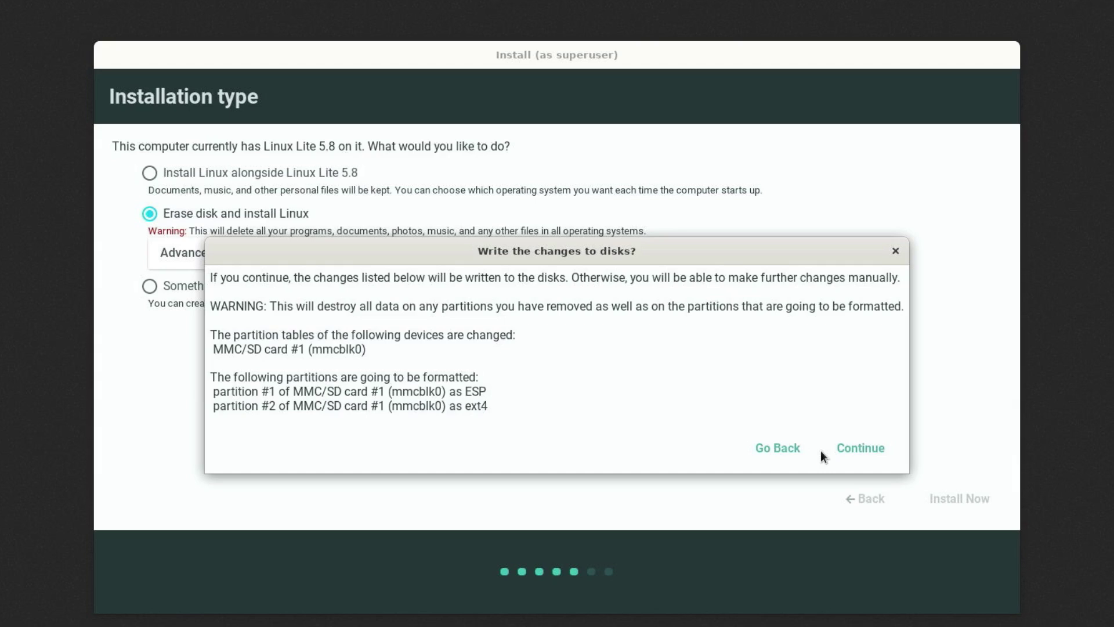
pyautogui.click(857, 448)
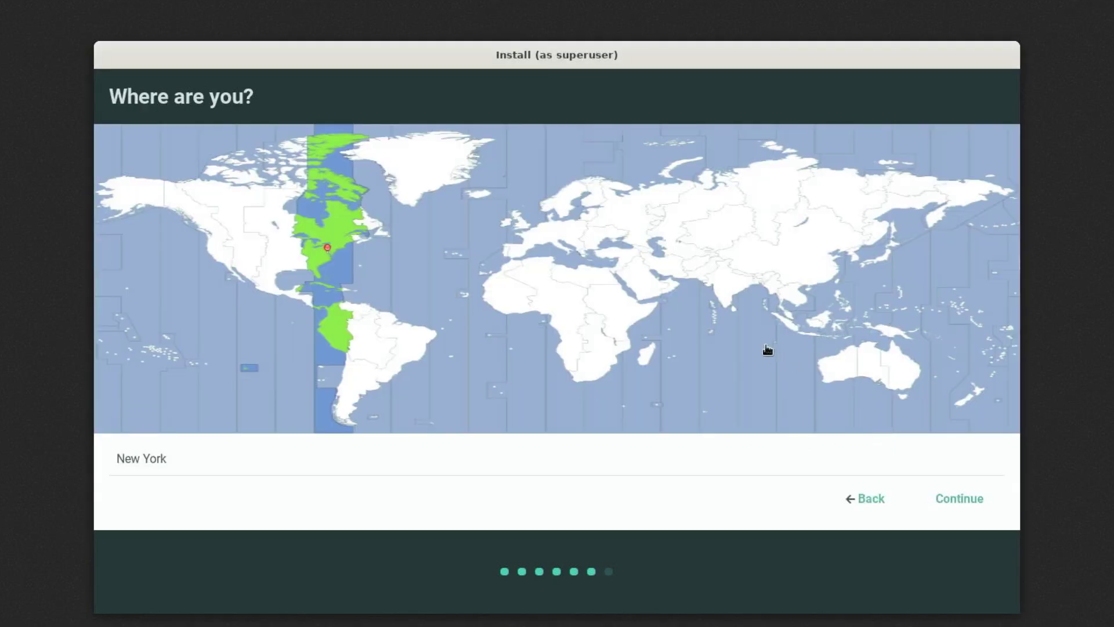
pyautogui.click(529, 221)
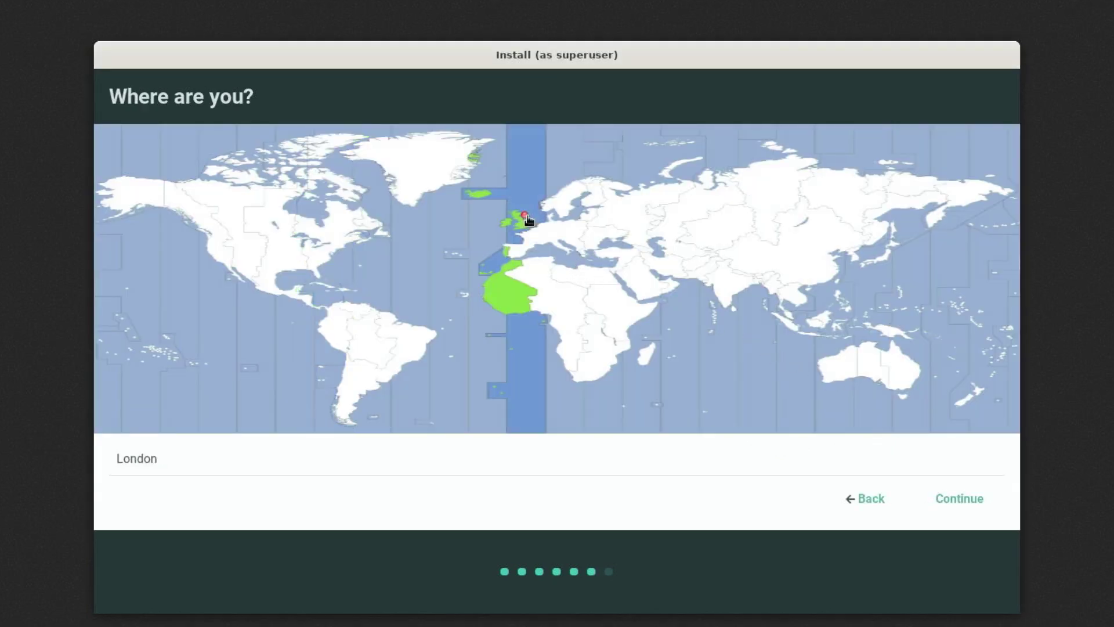
pyautogui.click(959, 498)
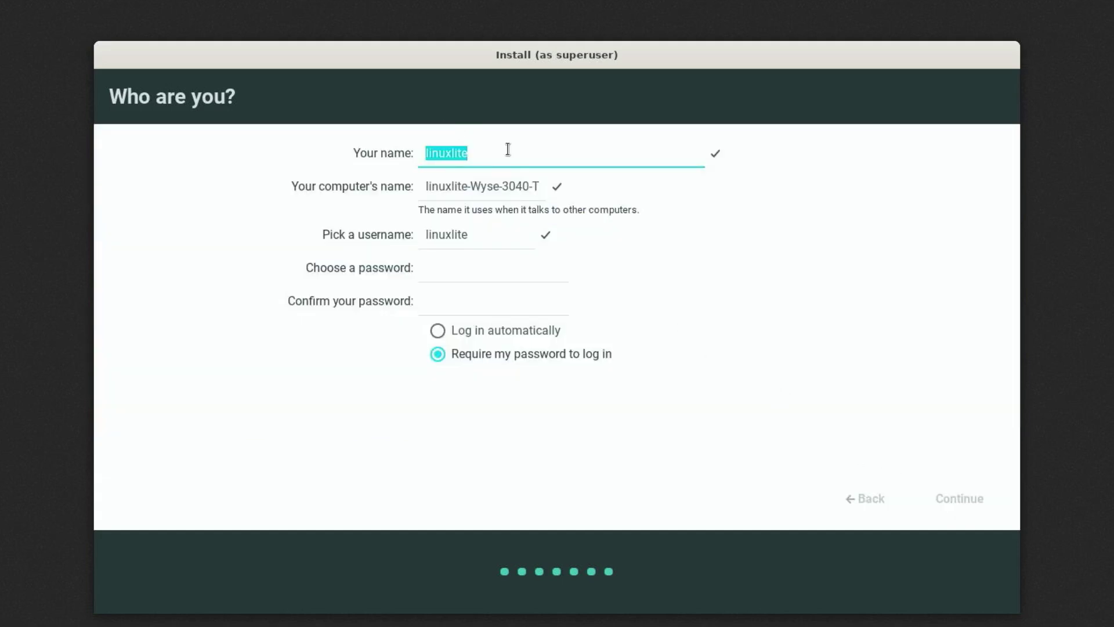
# Fill in the user account name and password, then submit to begin copying files.
pyautogui.write('dellre')
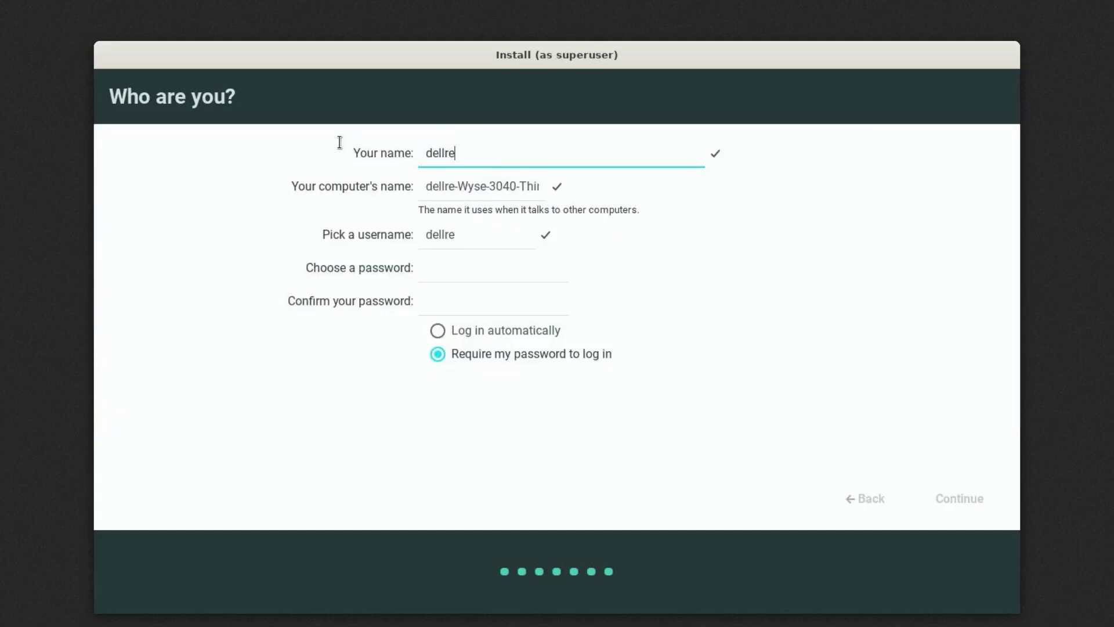
pyautogui.write('tro')
pyautogui.press('Tab')
pyautogui.press('Tab')
pyautogui.press('Tab')
pyautogui.write('123')
pyautogui.press('Tab')
pyautogui.write('123')
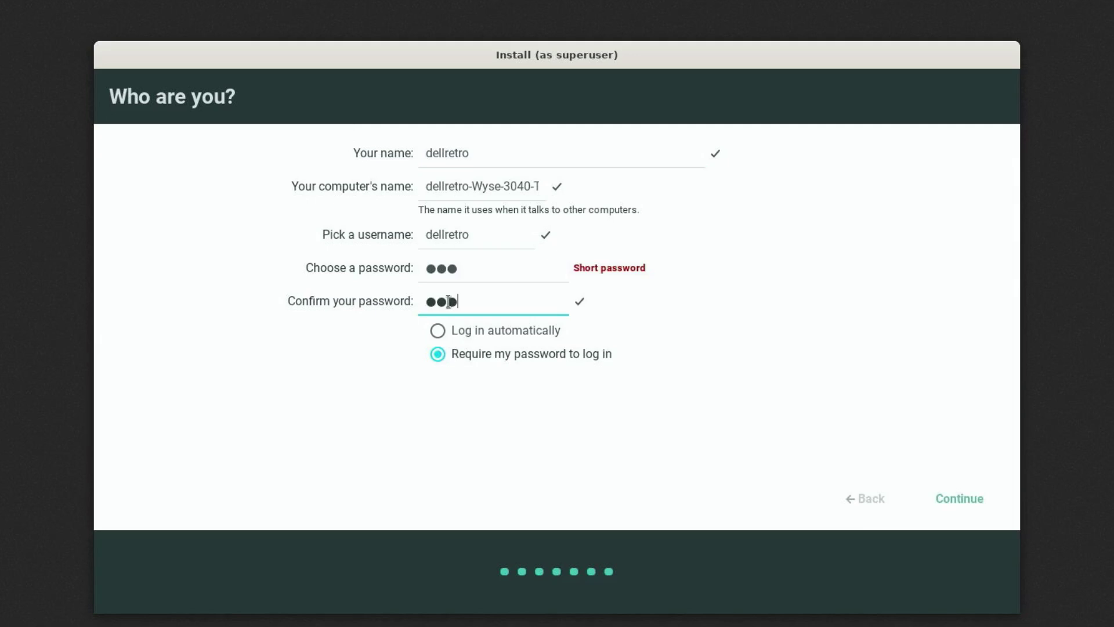
pyautogui.press('Return')
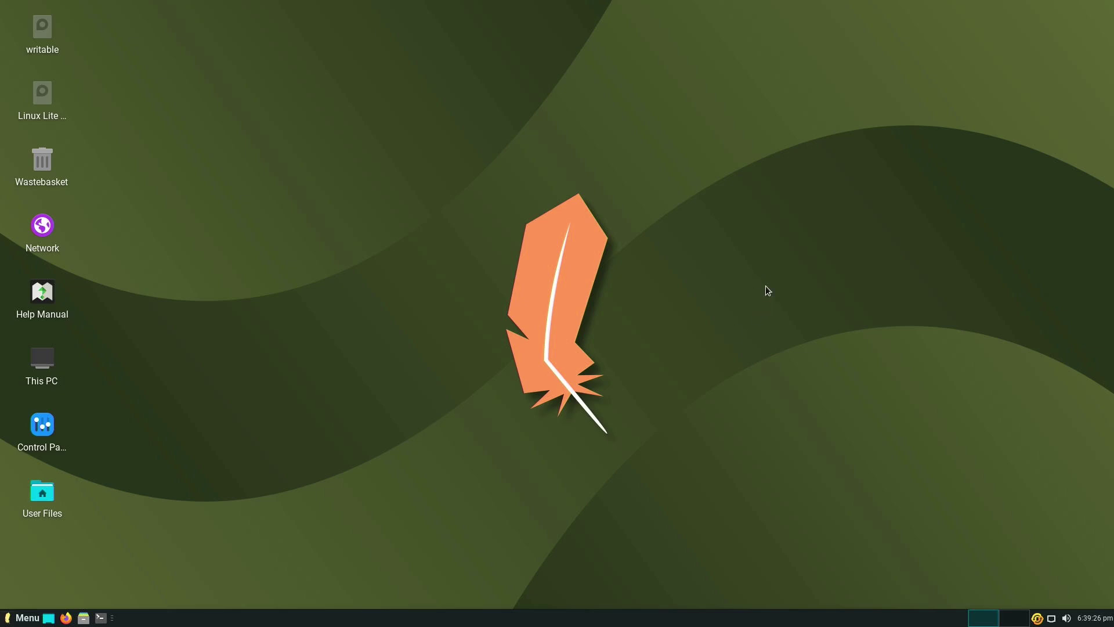
# Launch Firefox, search 'retro arch', and open the official retroarch.com site.
pyautogui.click(66, 618)
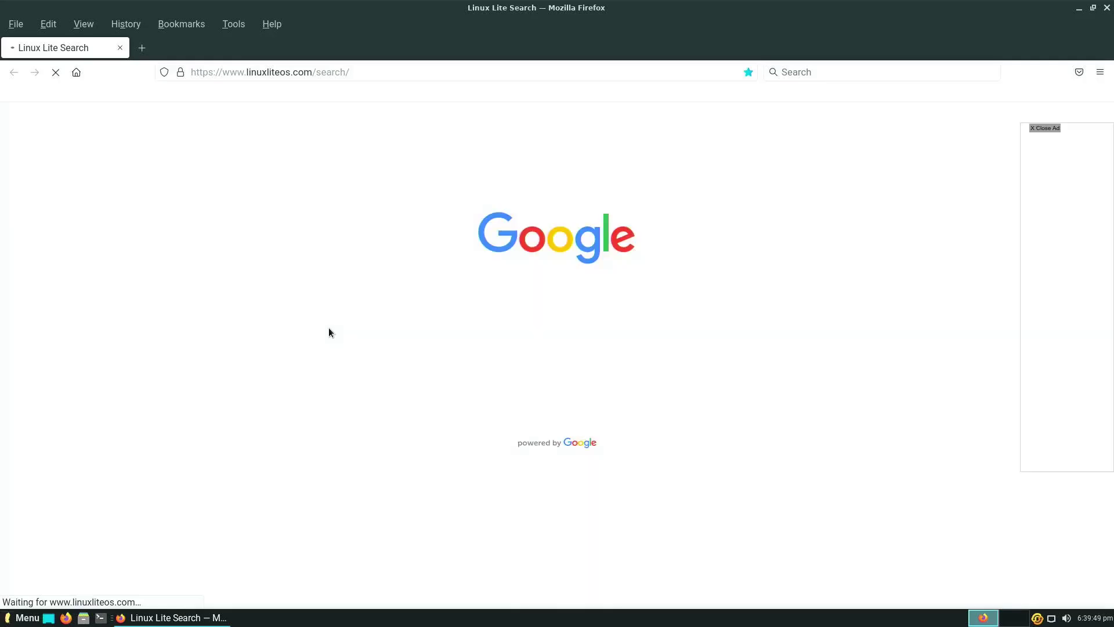
pyautogui.doubleClick(141, 48)
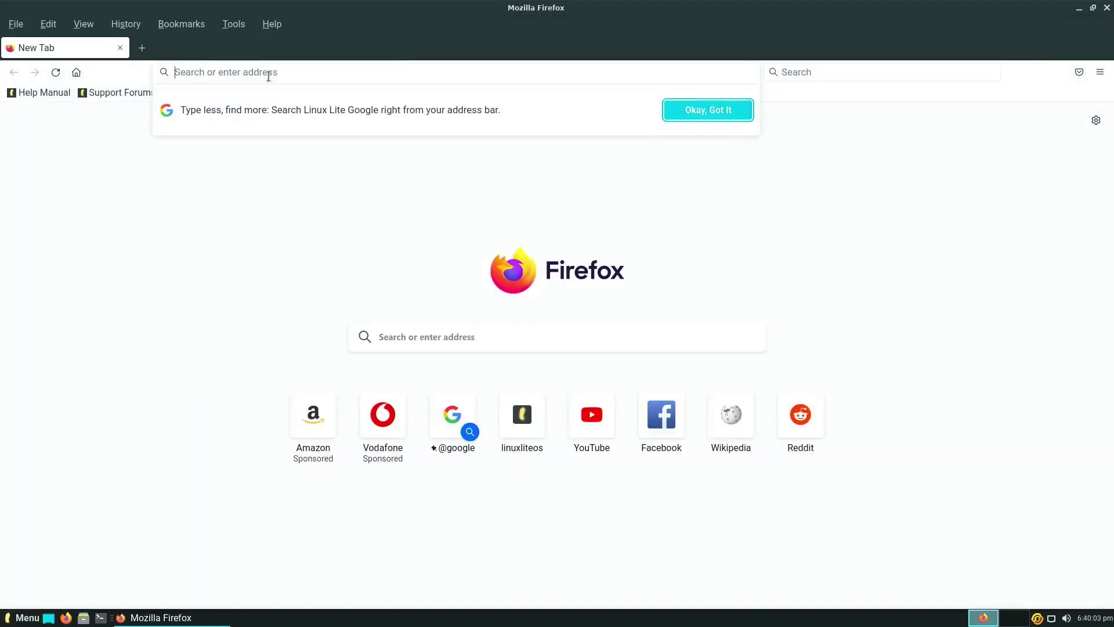
pyautogui.write('retro+ ar')
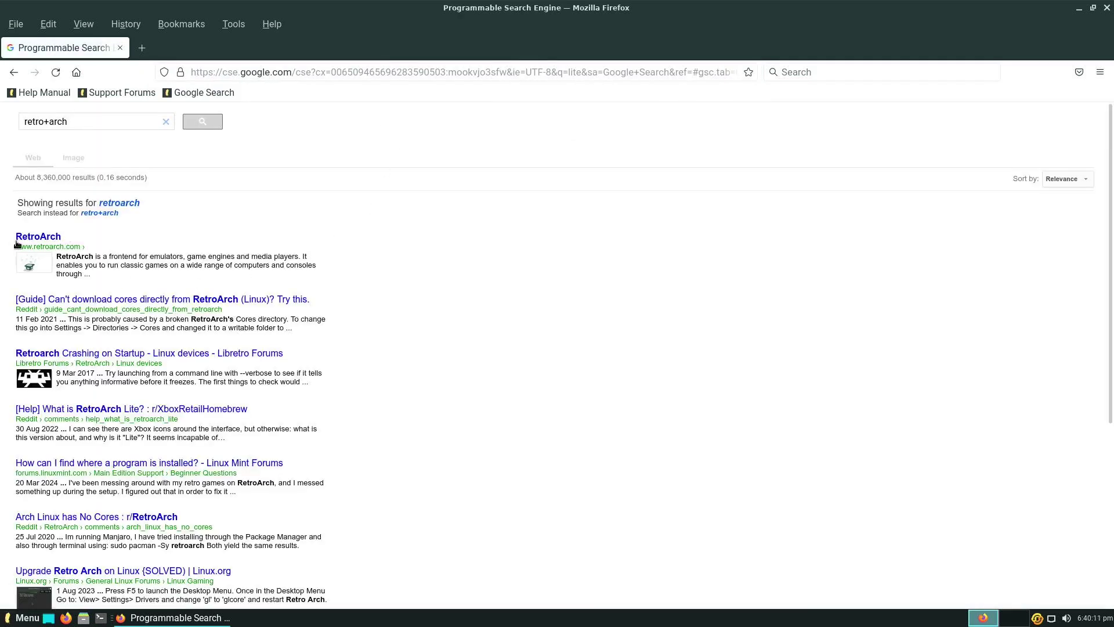
pyautogui.click(38, 238)
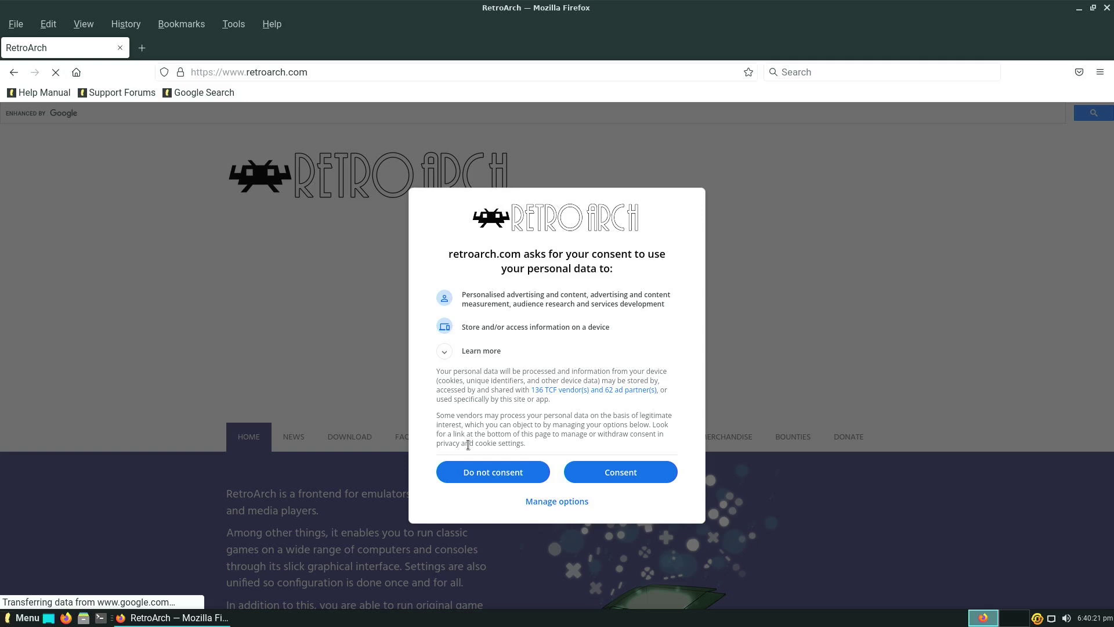
# Decline data consent, go to Get RetroArch, and scroll to the Linux download section.
pyautogui.click(487, 473)
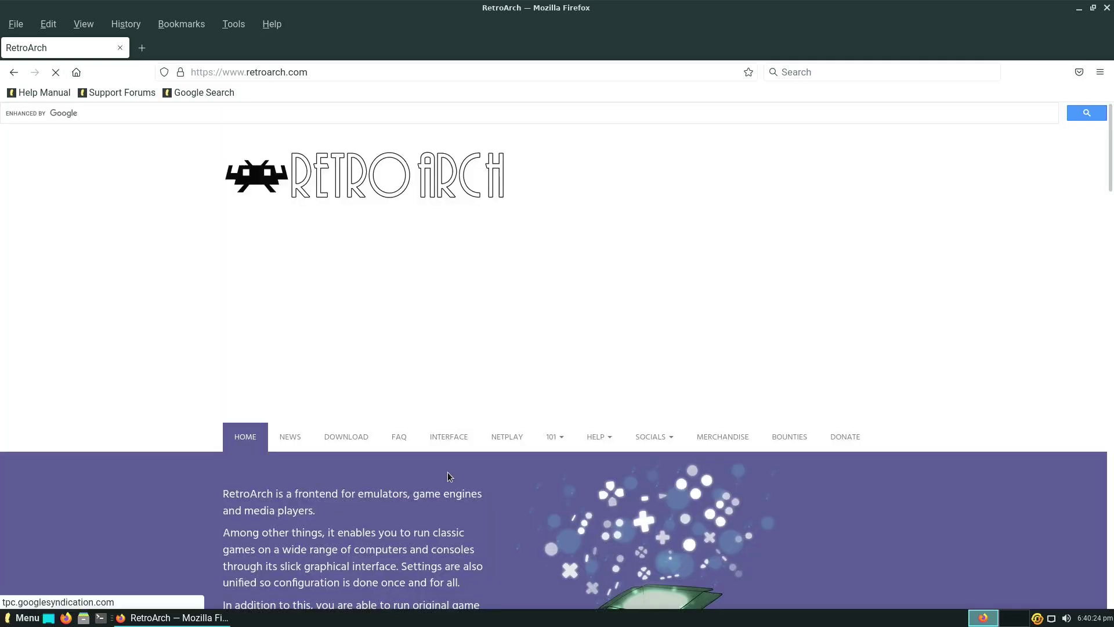
pyautogui.scroll(-5, 464, 476)
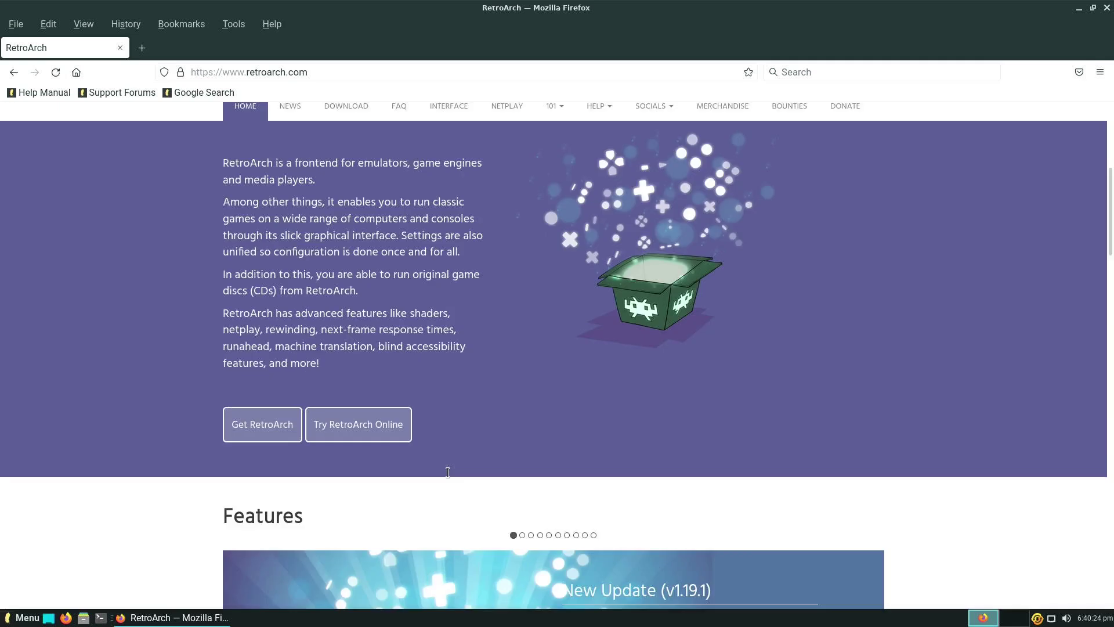
pyautogui.click(258, 429)
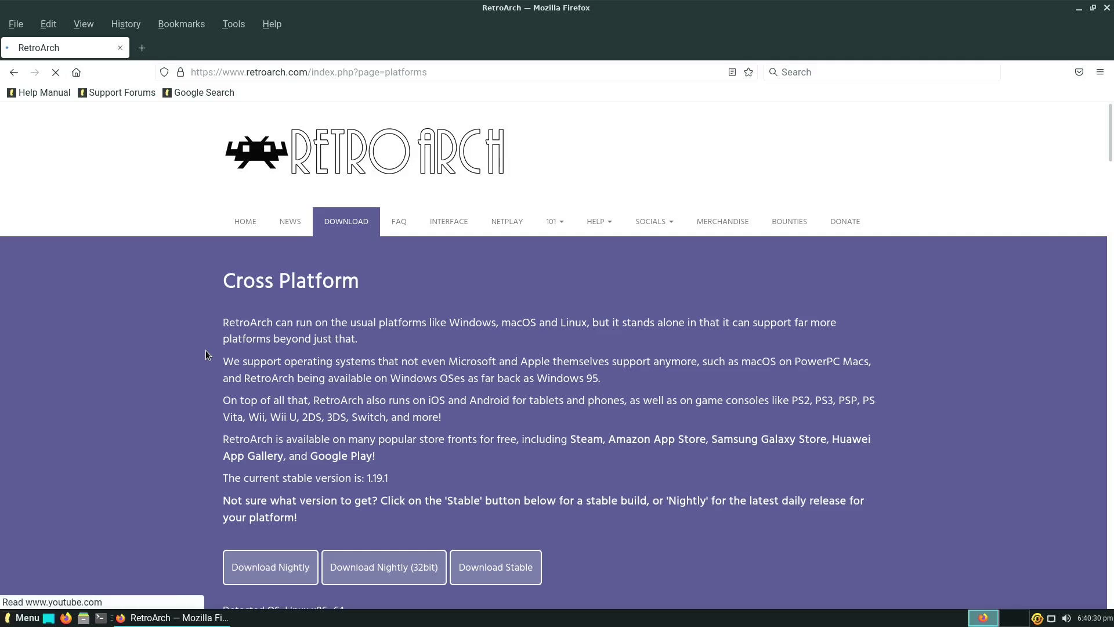
pyautogui.scroll(-10, 208, 354)
pyautogui.scroll(-10, 205, 350)
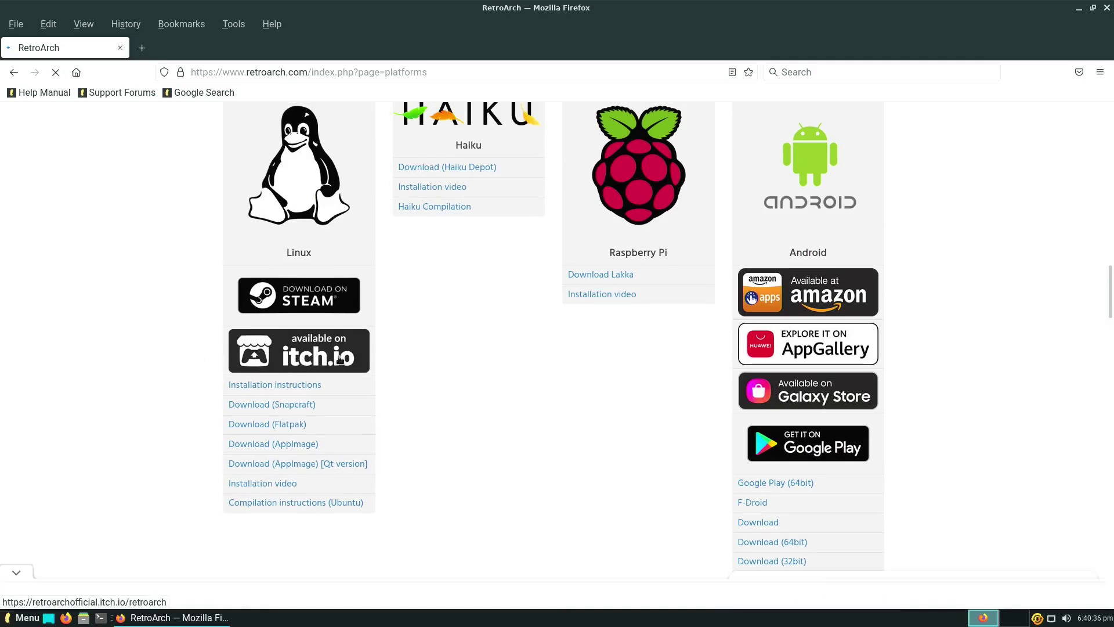
# Open RetroArch's Linux itch.io page and find retroarch-linux-x86_64-stable.zip.
pyautogui.click(309, 357)
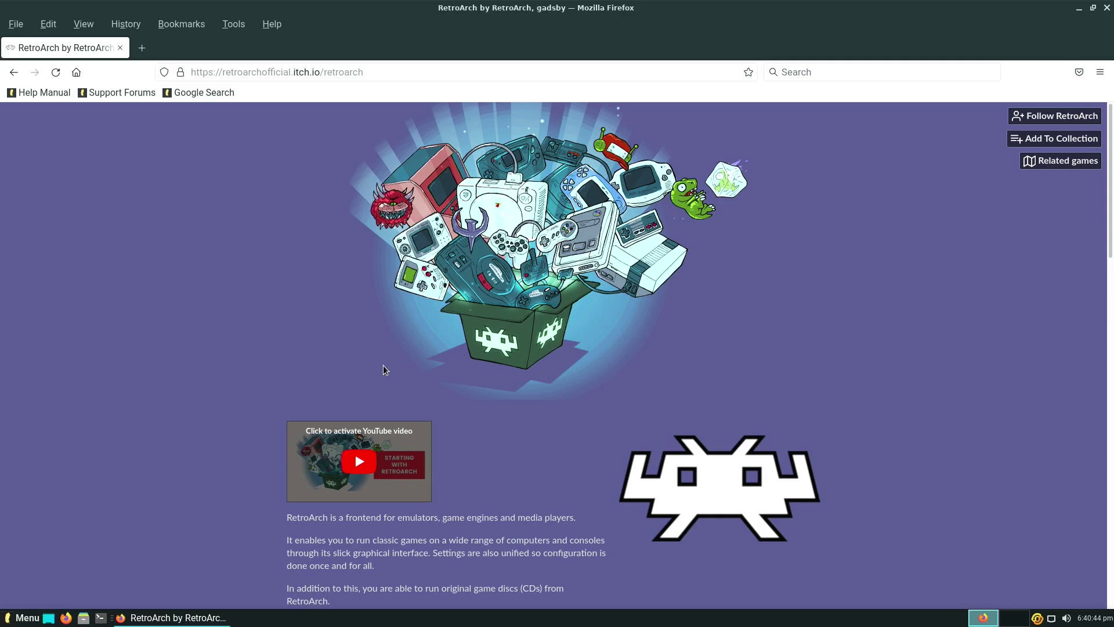
pyautogui.scroll(-10, 401, 329)
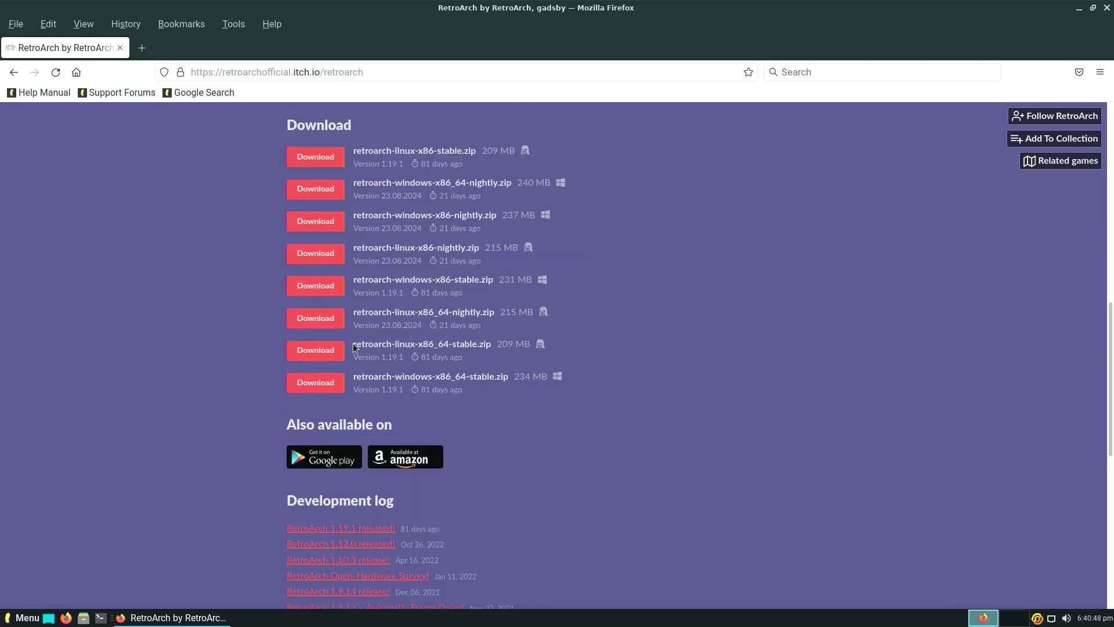
pyautogui.moveTo(356, 343); pyautogui.dragTo(489, 345)
pyautogui.click(489, 345)
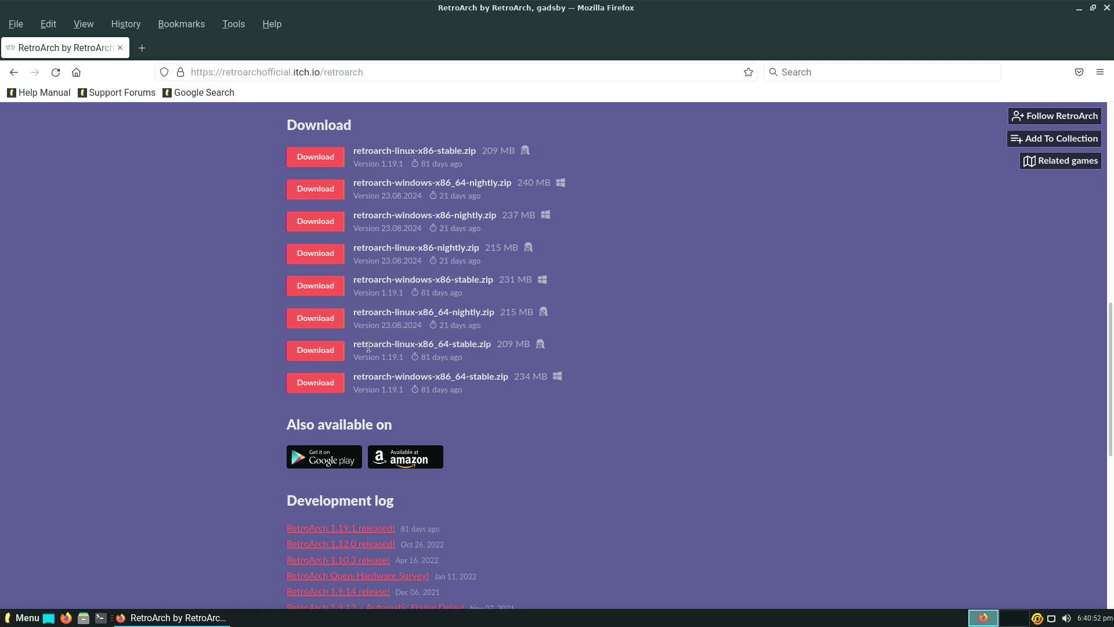
# Save retroarch-linux-x86_64-stable.zip to the Downloads folder and close Firefox.
pyautogui.click(320, 351)
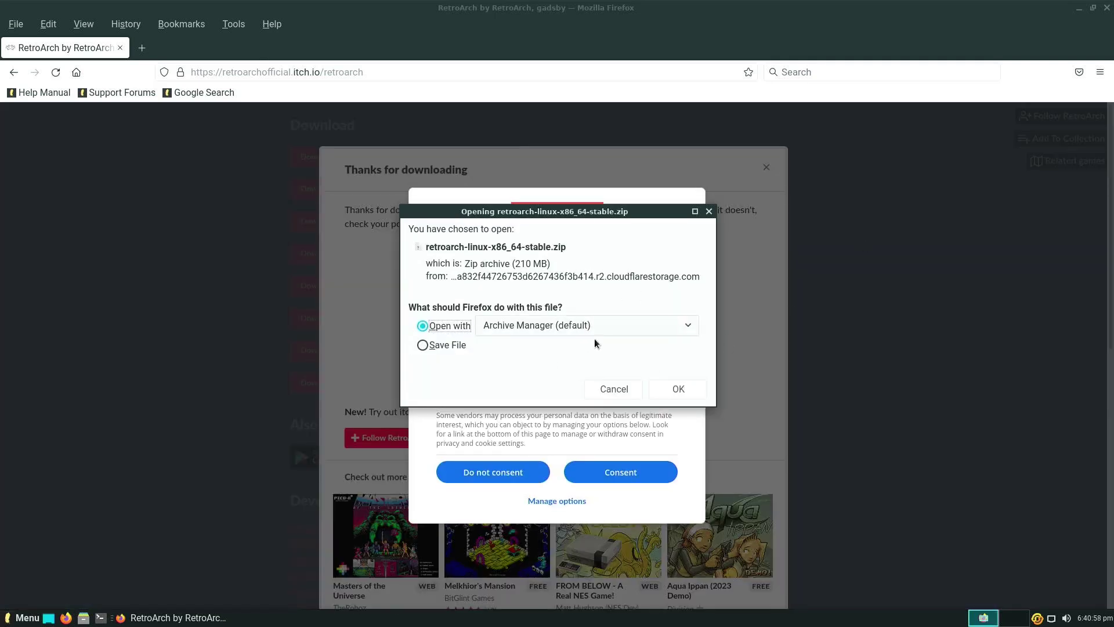
pyautogui.click(440, 348)
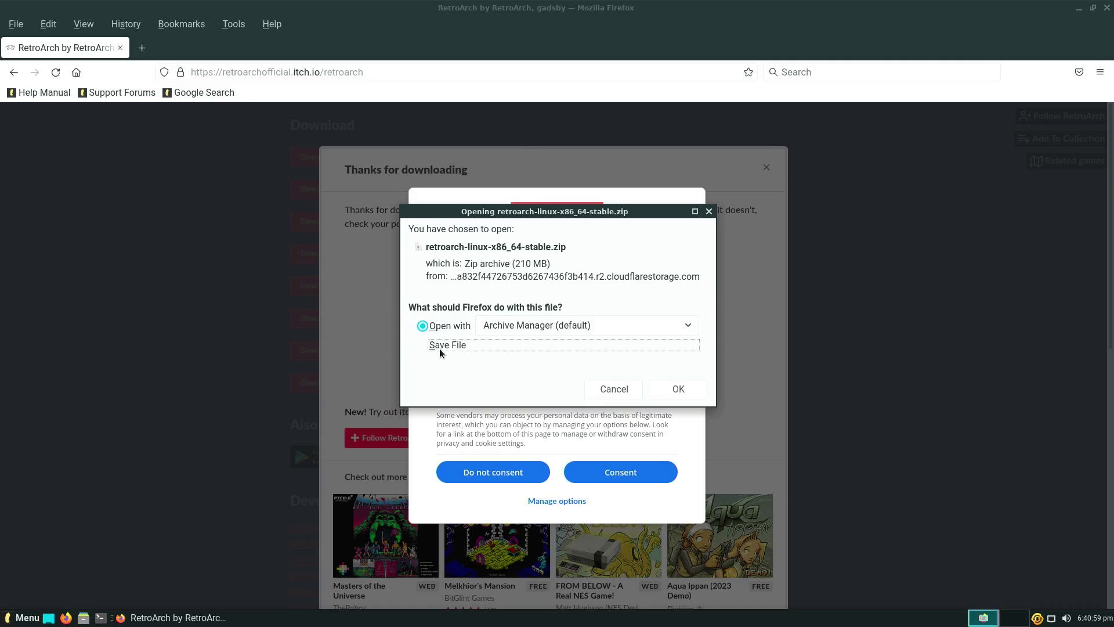
pyautogui.click(677, 389)
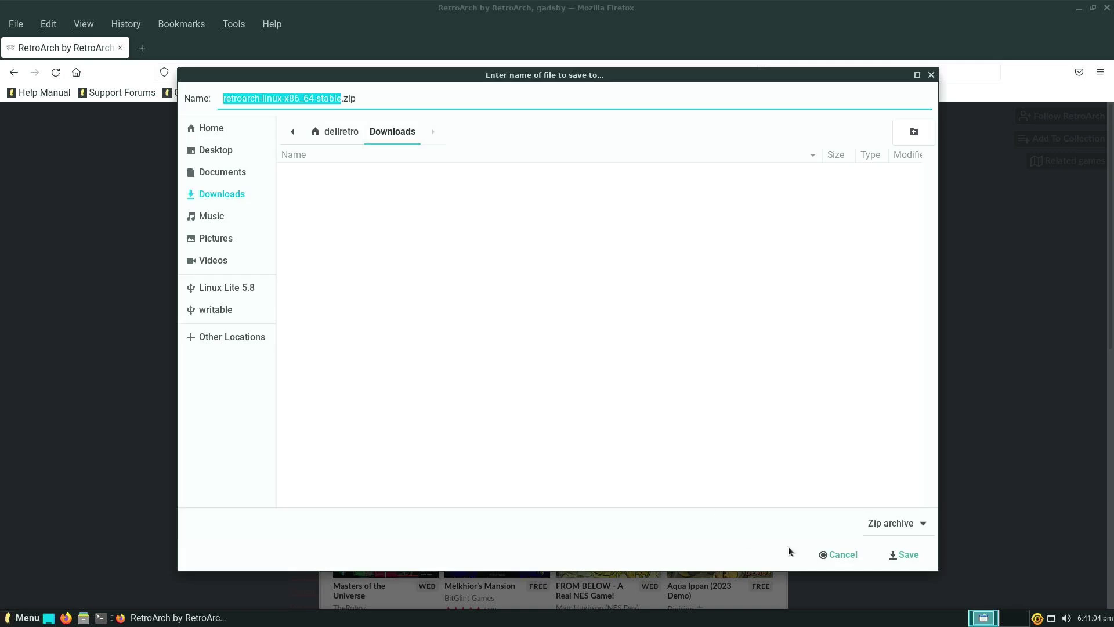
pyautogui.click(904, 555)
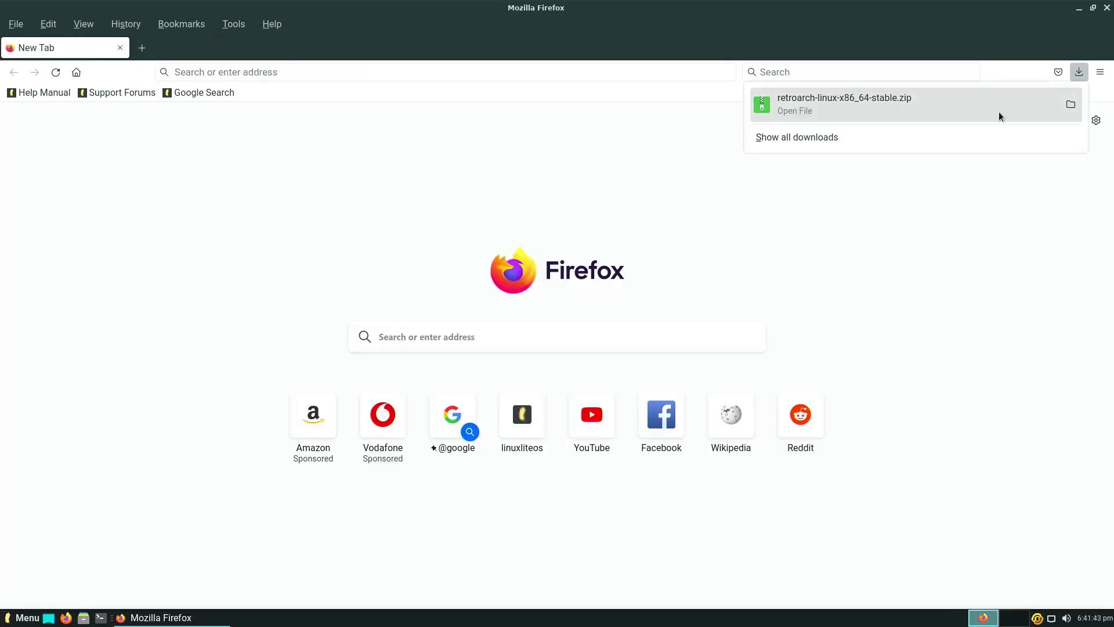
pyautogui.click(1104, 14)
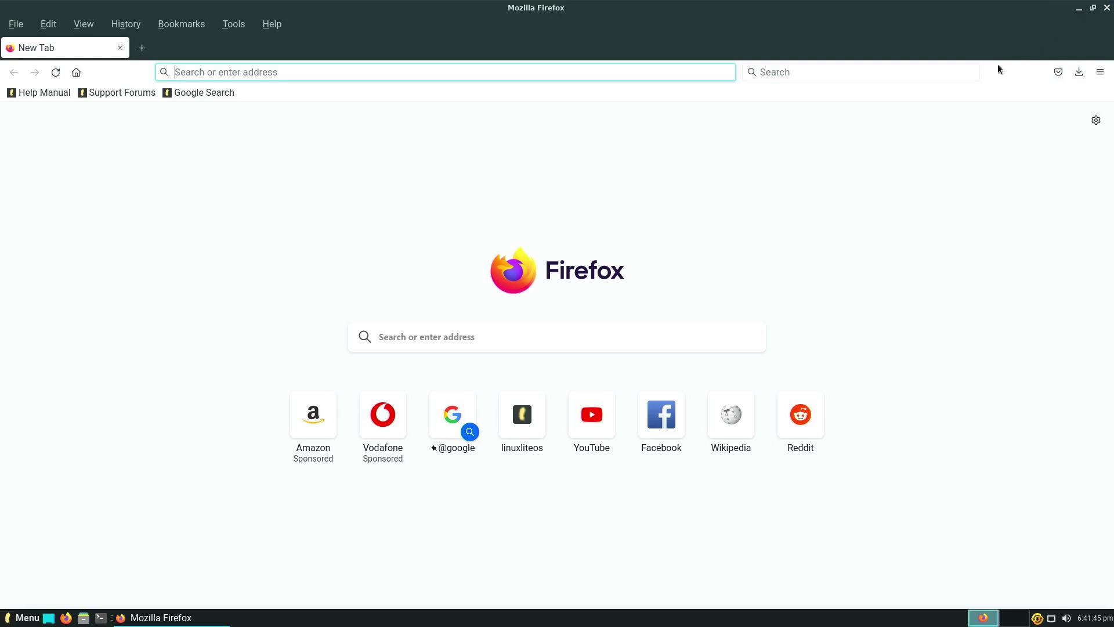
pyautogui.click(1108, 9)
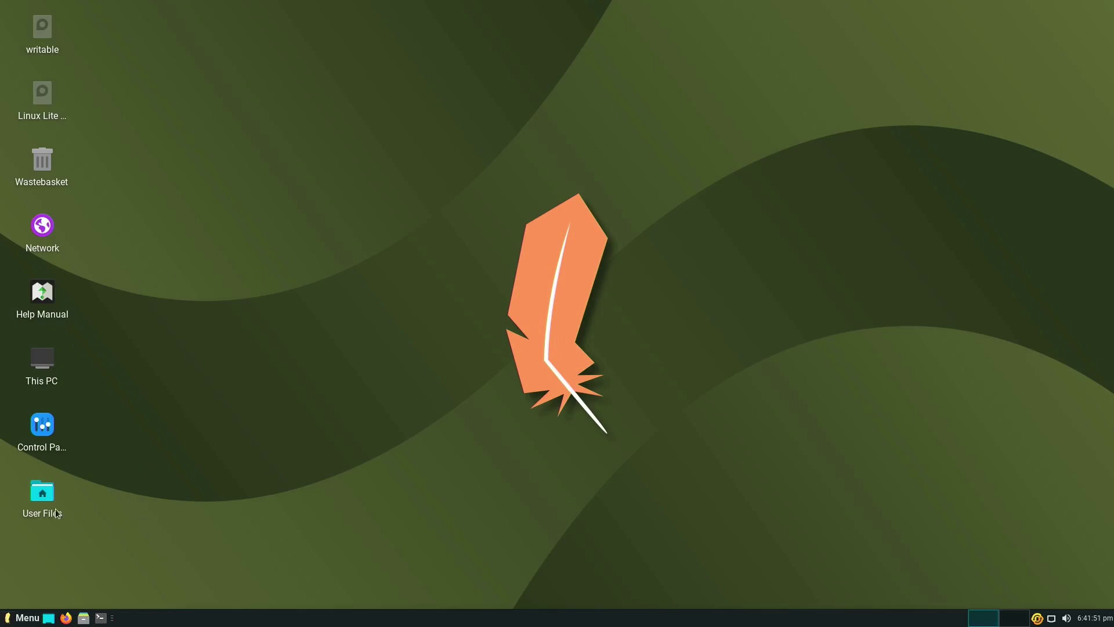
# In Downloads, extract the RetroArch zip with Extract To….
pyautogui.moveTo(113, 515); pyautogui.dragTo(50, 499)
pyautogui.doubleClick(40, 500)
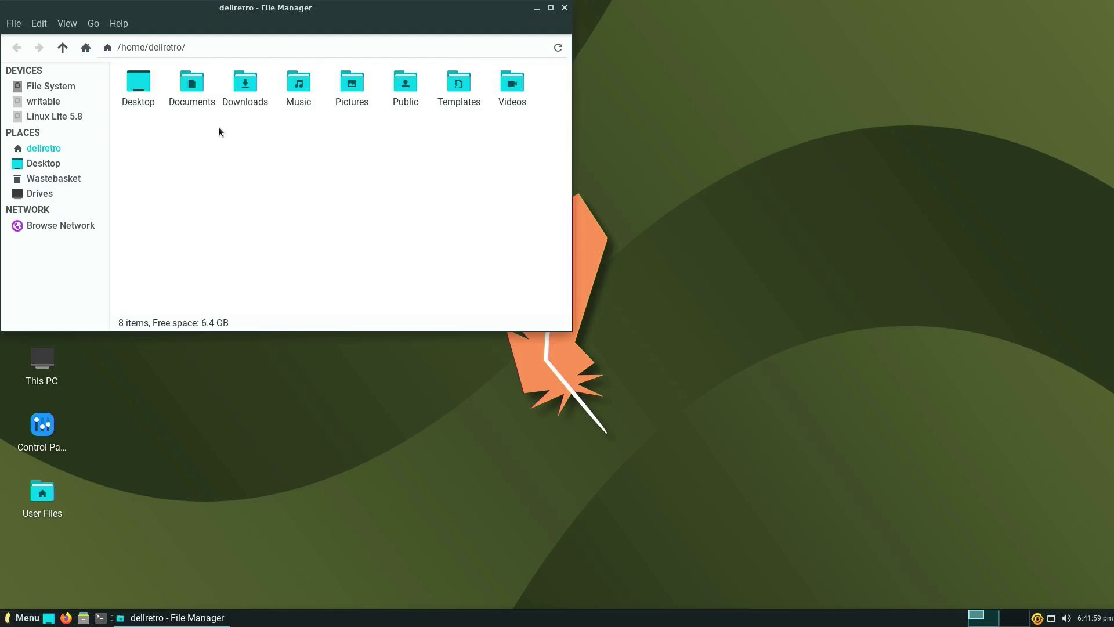
pyautogui.doubleClick(241, 88)
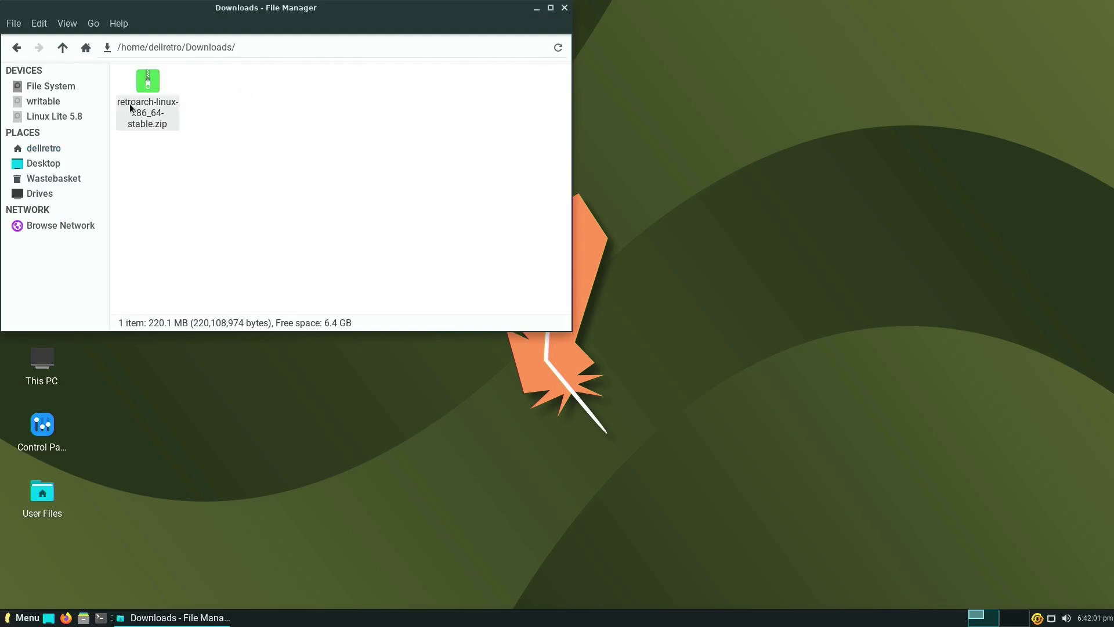
pyautogui.click(142, 96)
pyautogui.rightClick(149, 93)
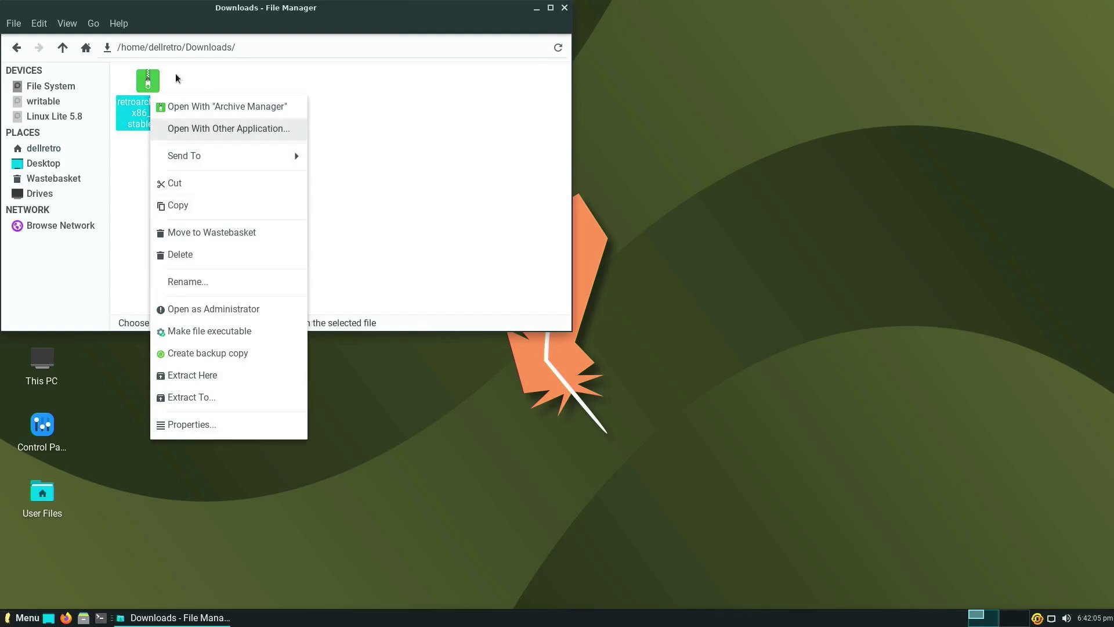
pyautogui.click(147, 83)
pyautogui.rightClick(146, 94)
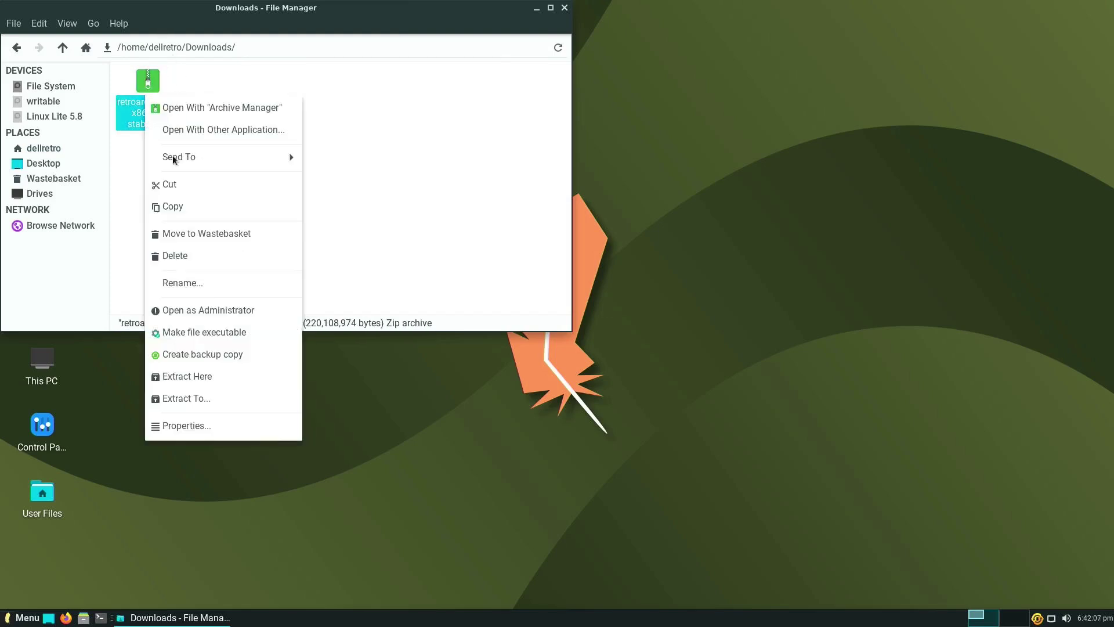
pyautogui.click(222, 397)
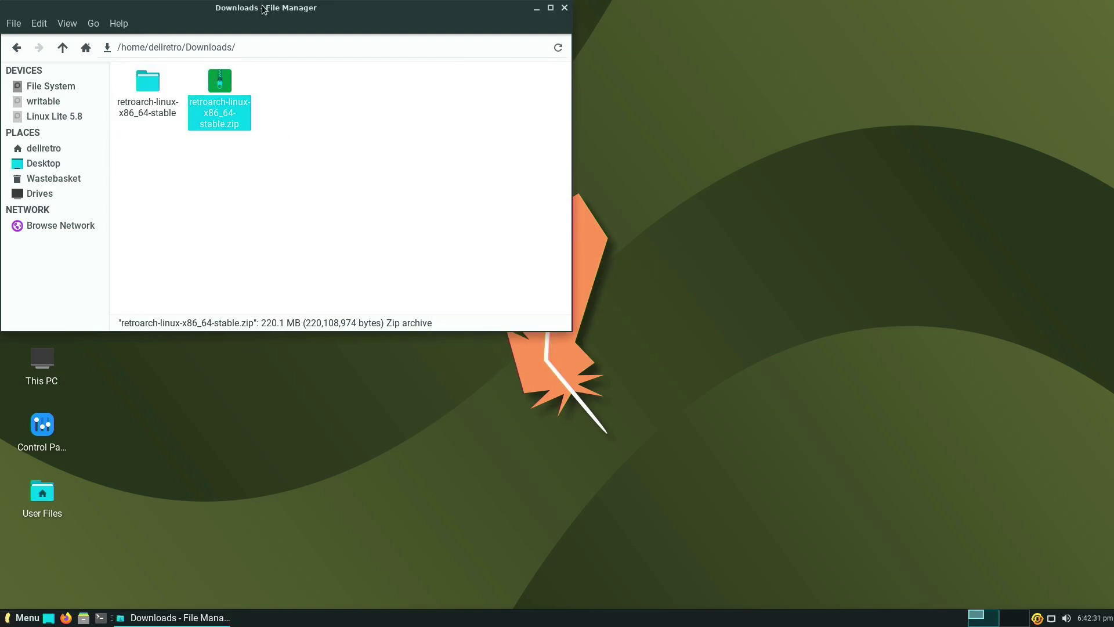
# Open the retroarch-linux-x86_64-stable folder and launch RetroArch-Linux-x86_64.AppImage.
pyautogui.moveTo(263, 5); pyautogui.dragTo(481, 82)
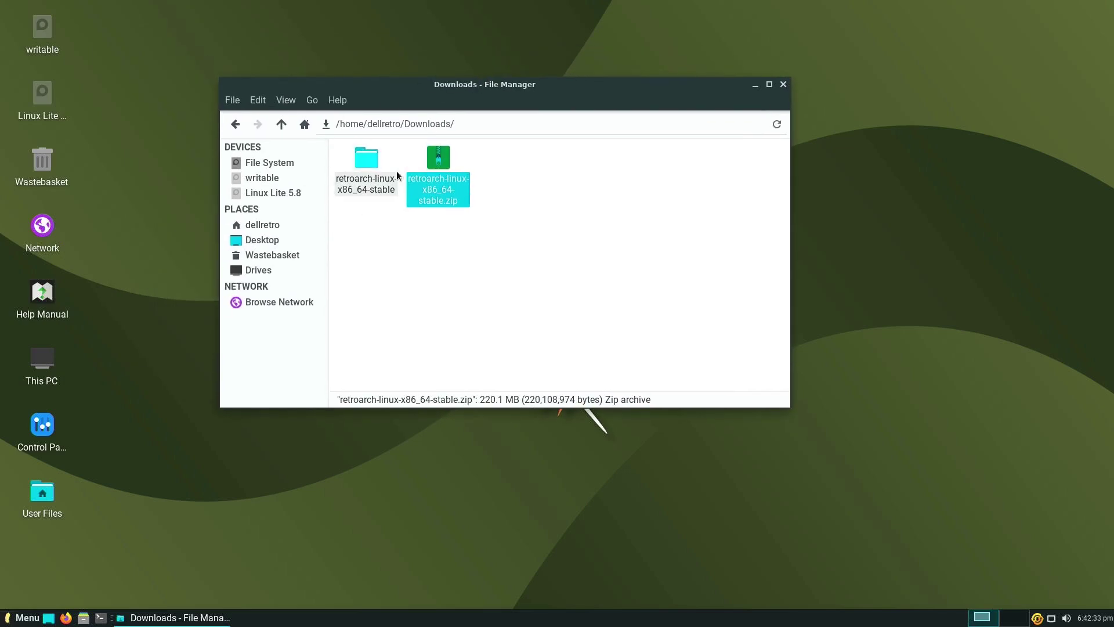
pyautogui.doubleClick(368, 163)
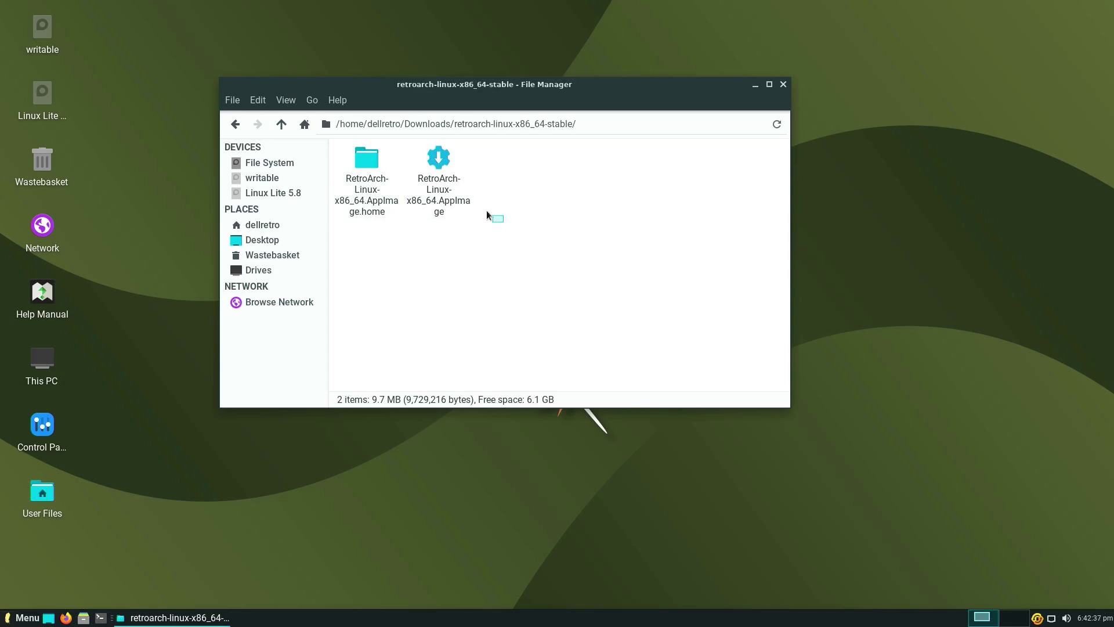
pyautogui.moveTo(488, 215); pyautogui.dragTo(456, 181)
pyautogui.click(454, 179)
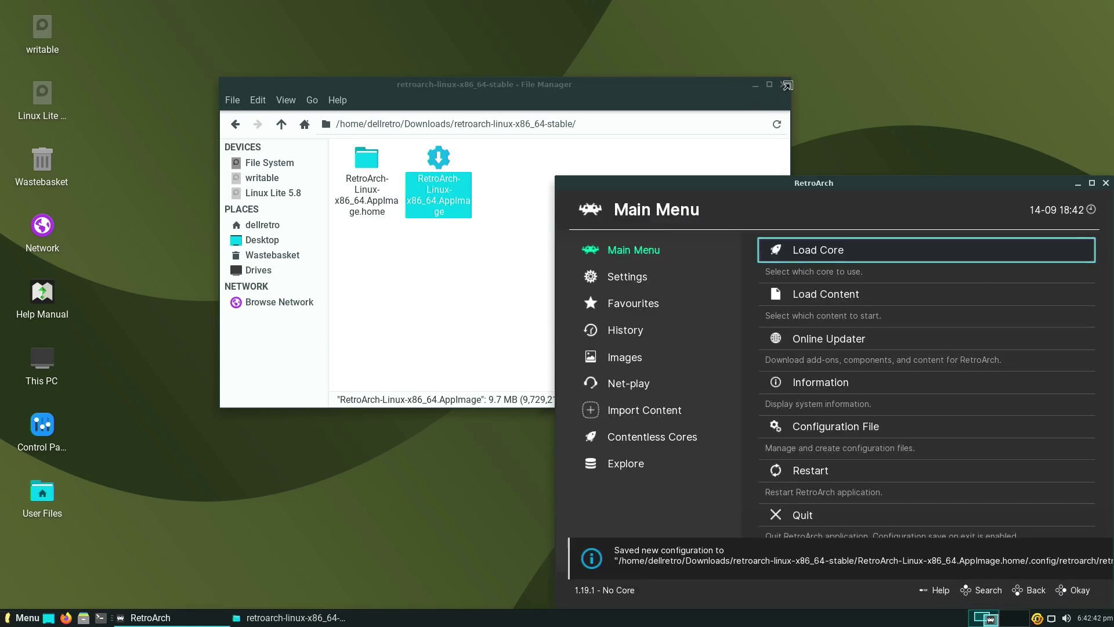
# Close the Thunar window and centre the RetroArch window.
pyautogui.click(785, 96)
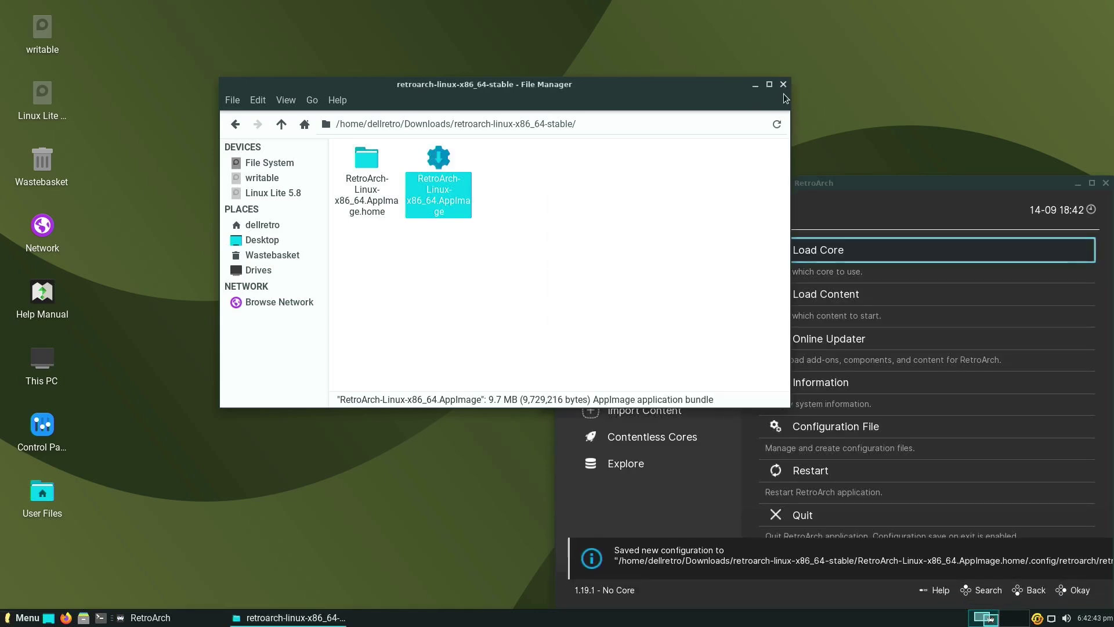
pyautogui.click(783, 85)
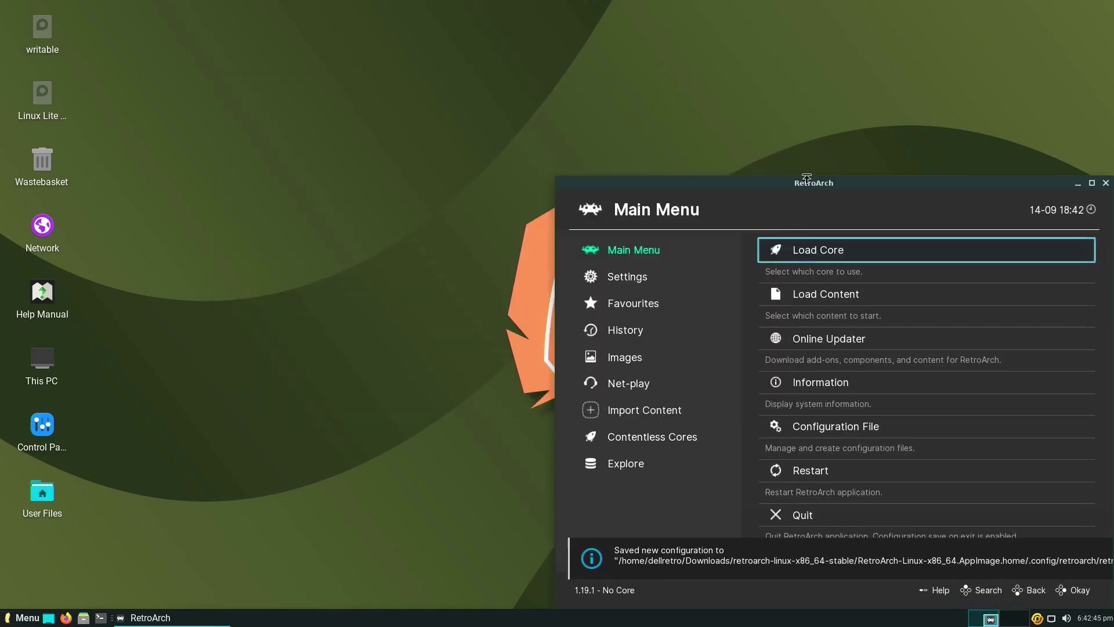
pyautogui.moveTo(807, 178); pyautogui.dragTo(578, 91)
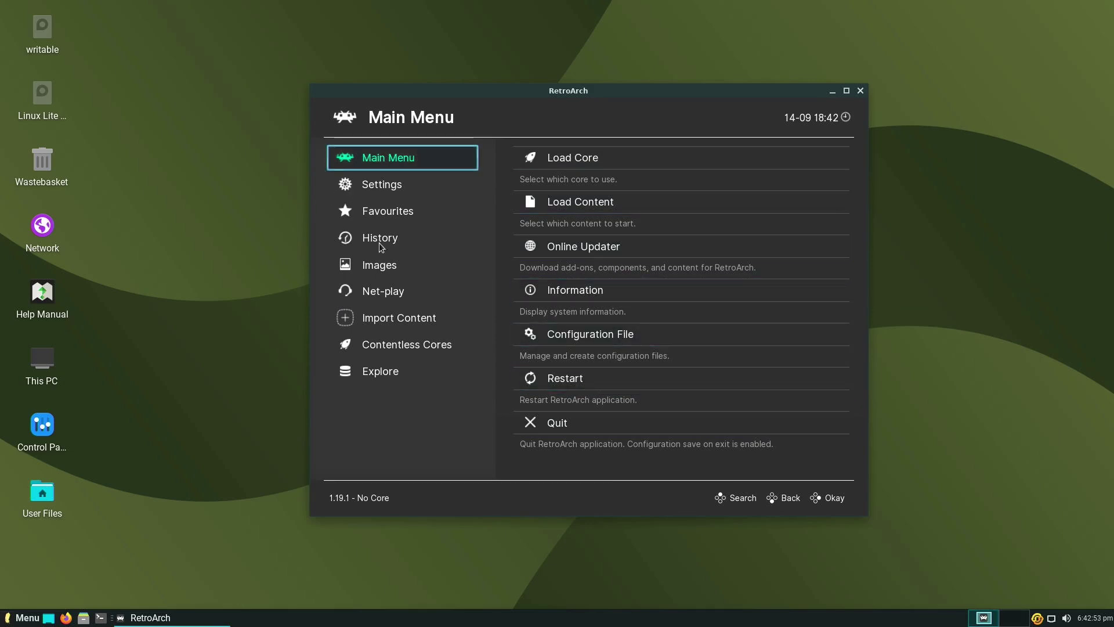
# Change the menu driver from ozone to xmb under Settings > Drivers.
pyautogui.click(390, 183)
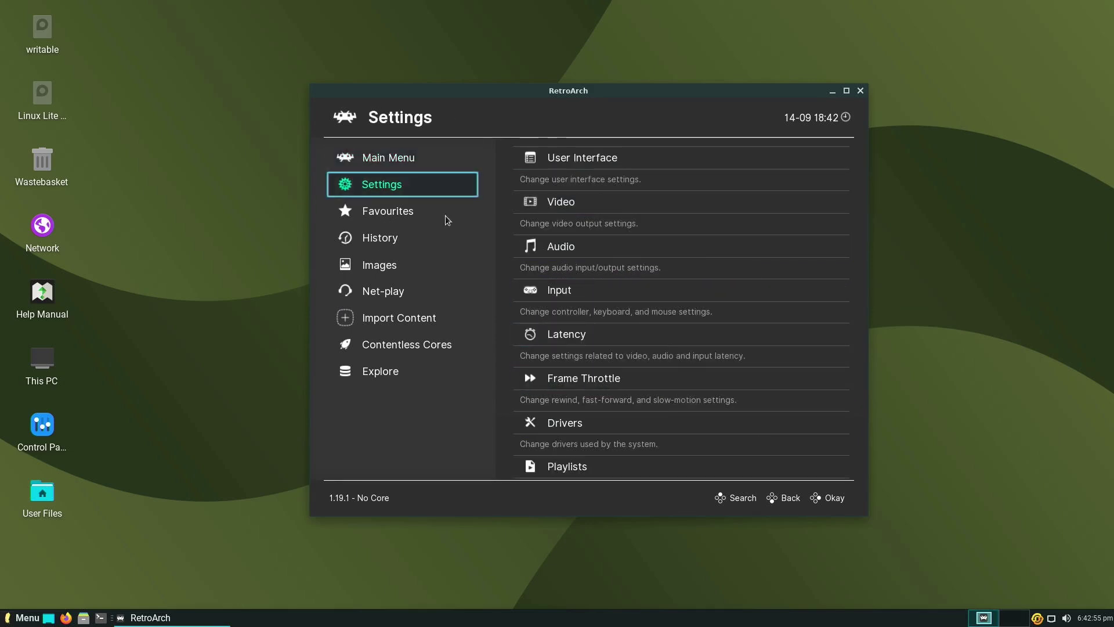
pyautogui.click(565, 426)
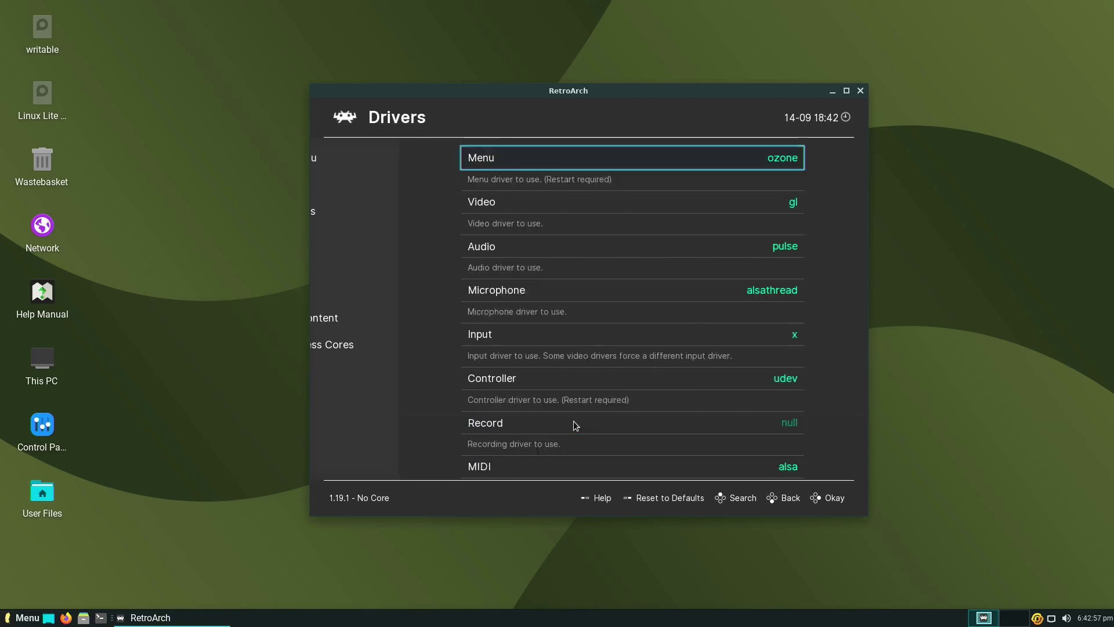
pyautogui.click(497, 159)
pyautogui.click(422, 238)
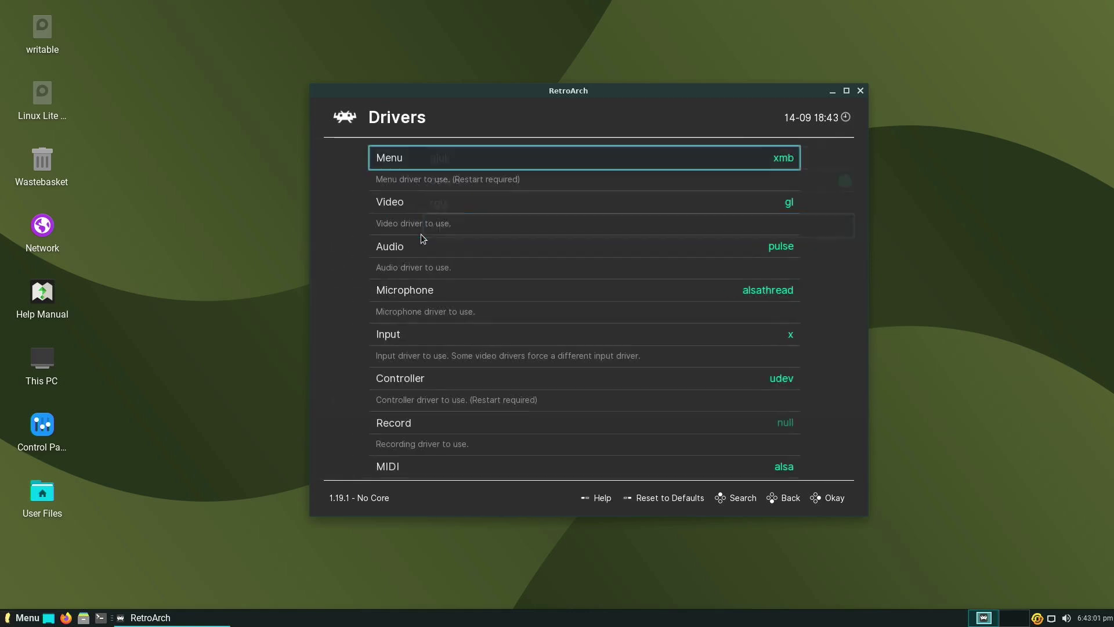
# Quit and relaunch RetroArch, then arrow across the XMB categories back to Main Menu.
pyautogui.click(860, 91)
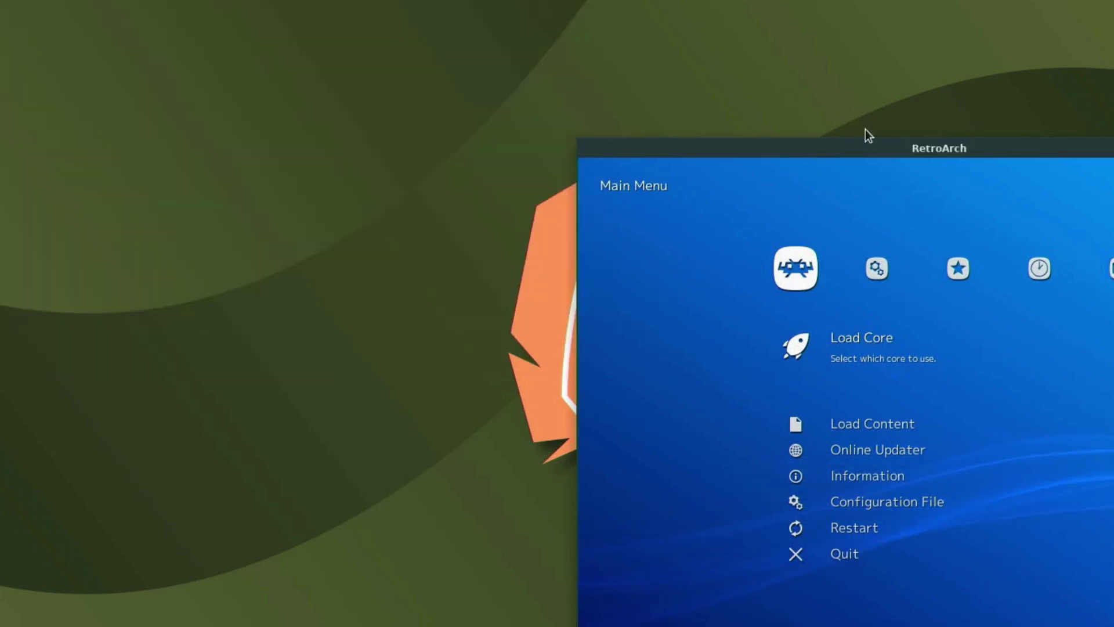
pyautogui.moveTo(902, 150); pyautogui.dragTo(443, 21)
pyautogui.press('Right')
pyautogui.press('Right')
pyautogui.press('Right')
pyautogui.press('Right')
pyautogui.press('Right')
pyautogui.press('Right')
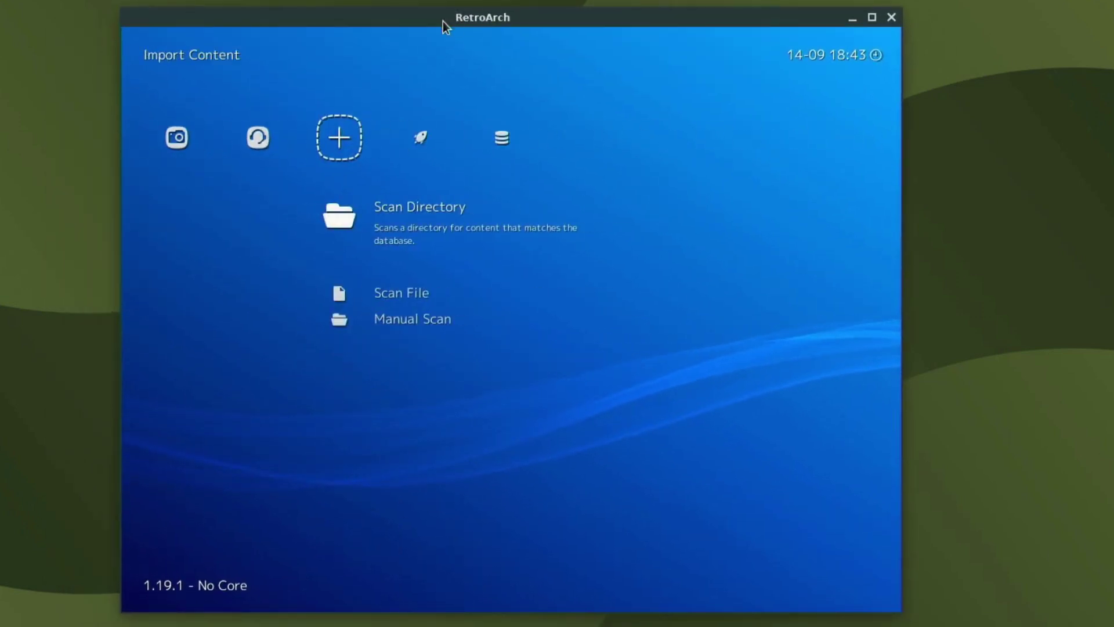
pyautogui.press('Left')
pyautogui.press('Left')
pyautogui.press('Left')
pyautogui.press('Left')
pyautogui.press('Left')
pyautogui.press('Left')
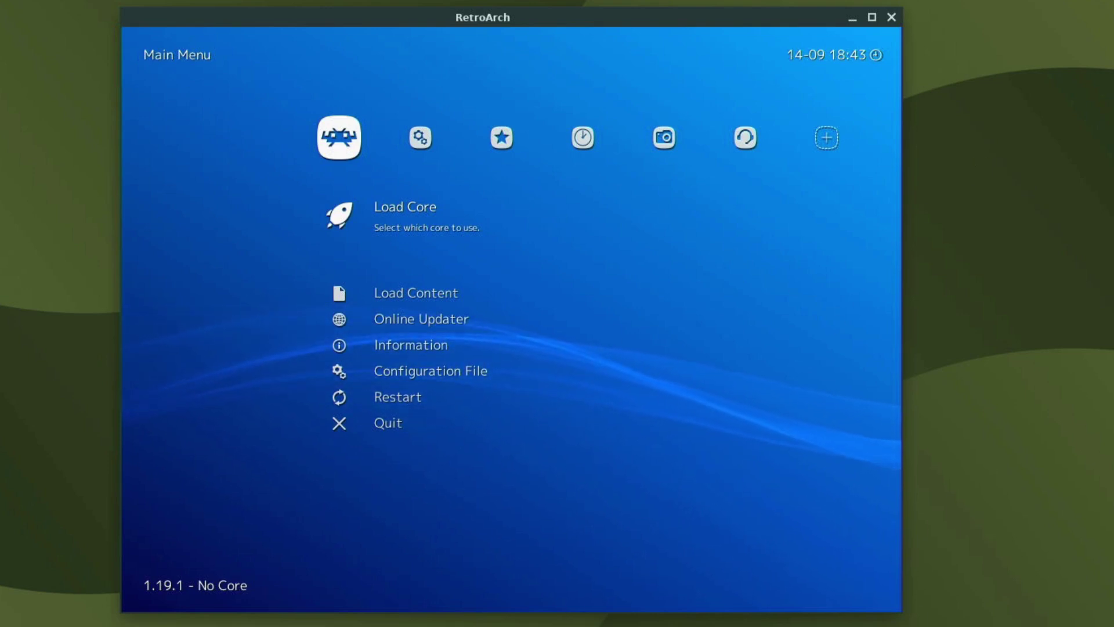
pyautogui.press('Right')
pyautogui.press('Right')
pyautogui.press('Right')
pyautogui.press('Right')
pyautogui.press('Right')
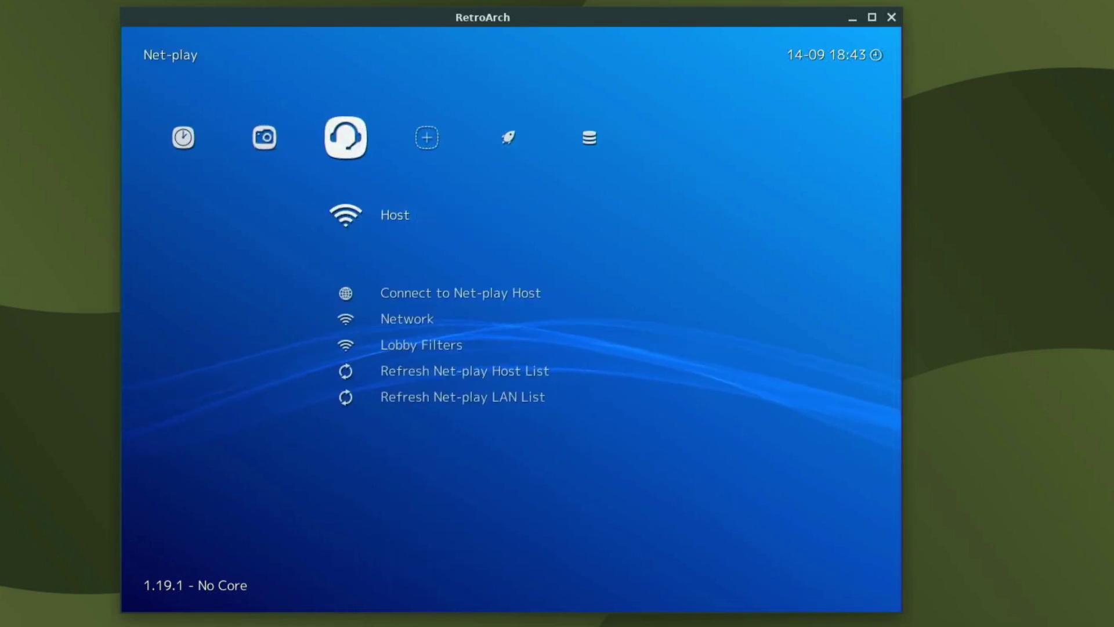
pyautogui.press('Left')
pyautogui.press('Left')
pyautogui.press('Left')
pyautogui.press('Left')
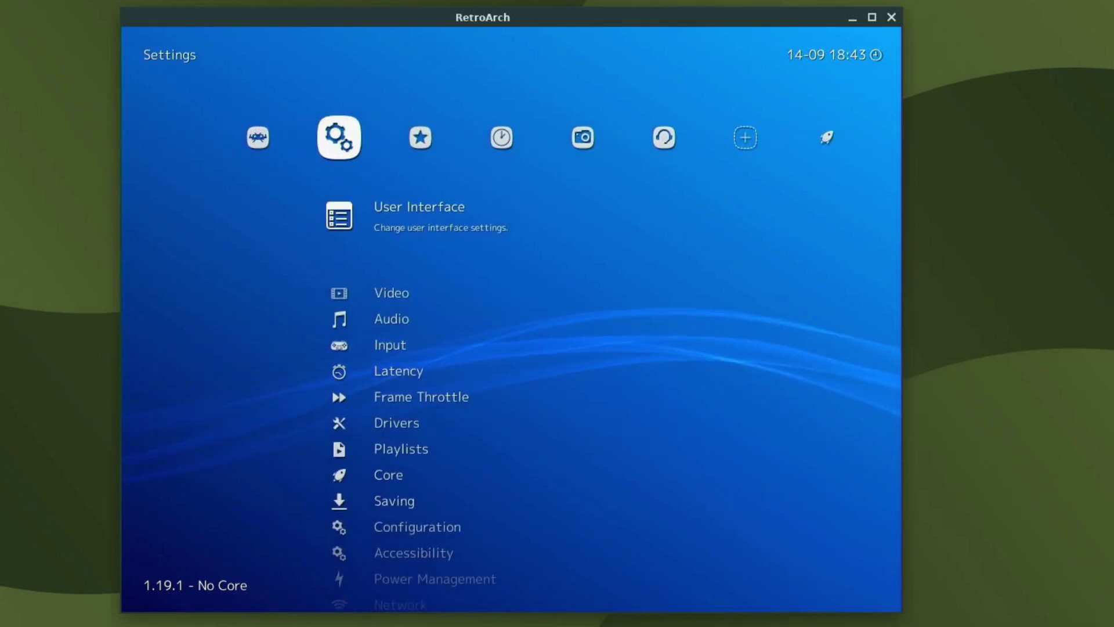
pyautogui.press('Left')
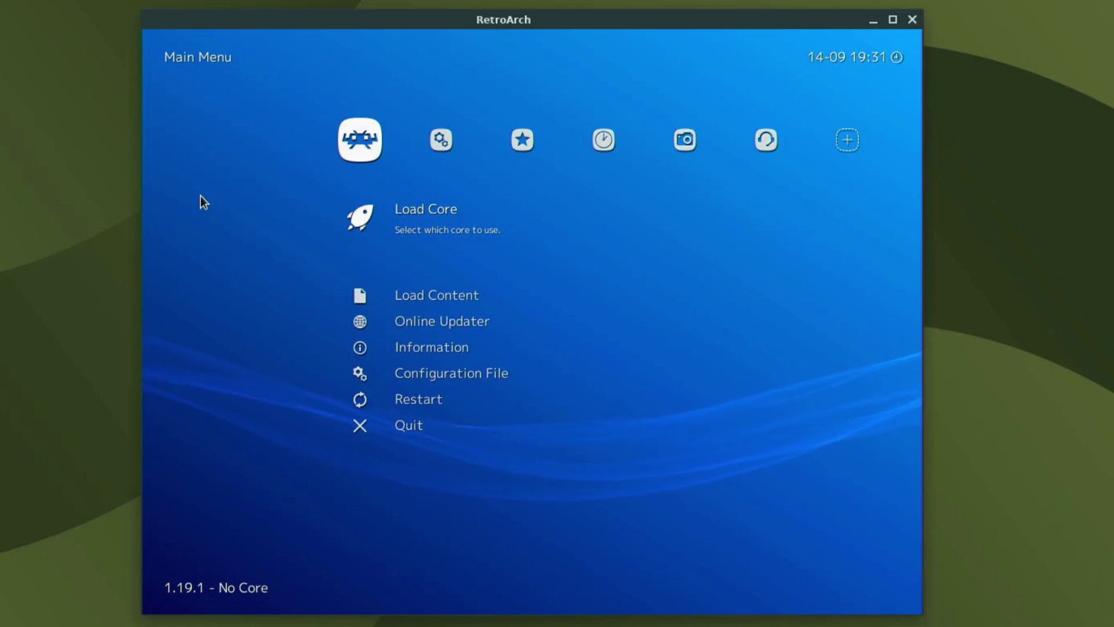
# Open Download a Core from the Load Core options.
pyautogui.press('Return')
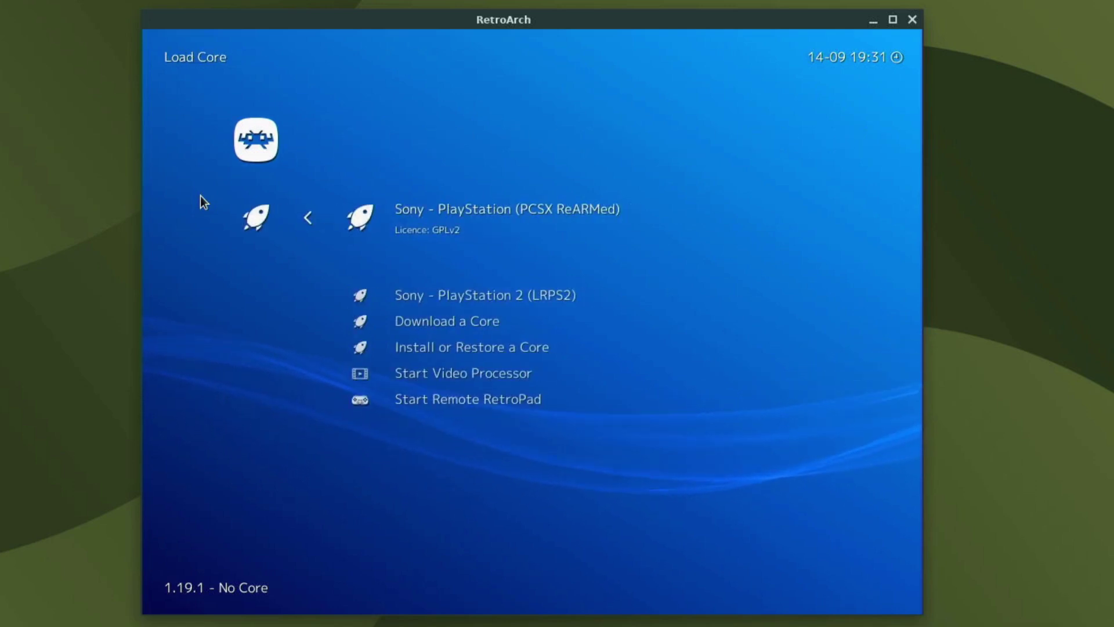
pyautogui.press('Up')
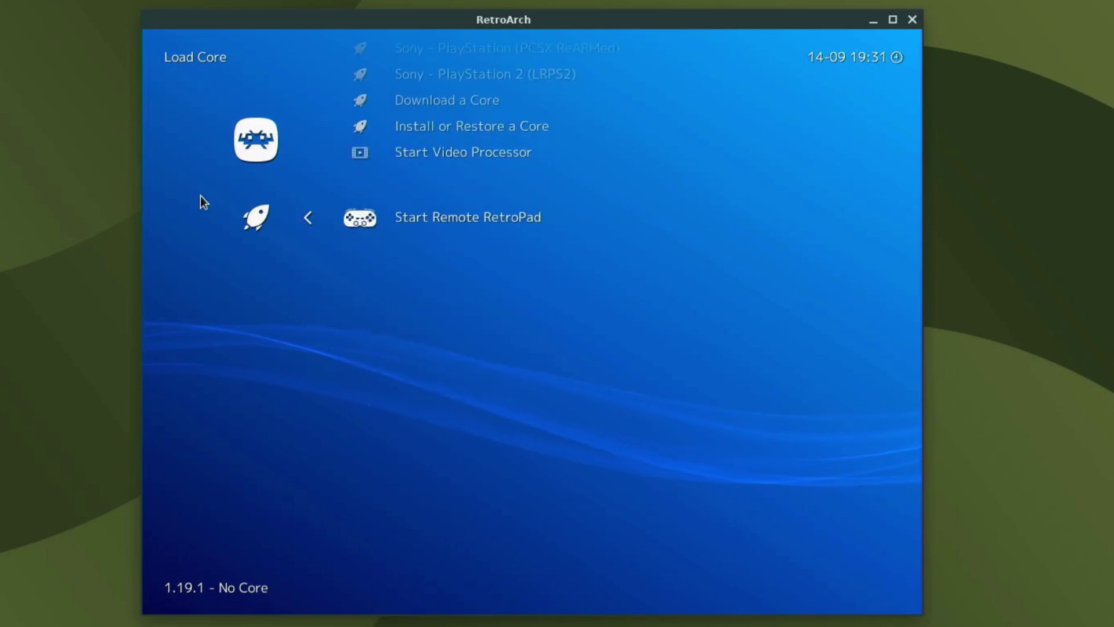
pyautogui.press('Up')
pyautogui.press('Up')
pyautogui.press('Up')
pyautogui.press('Up')
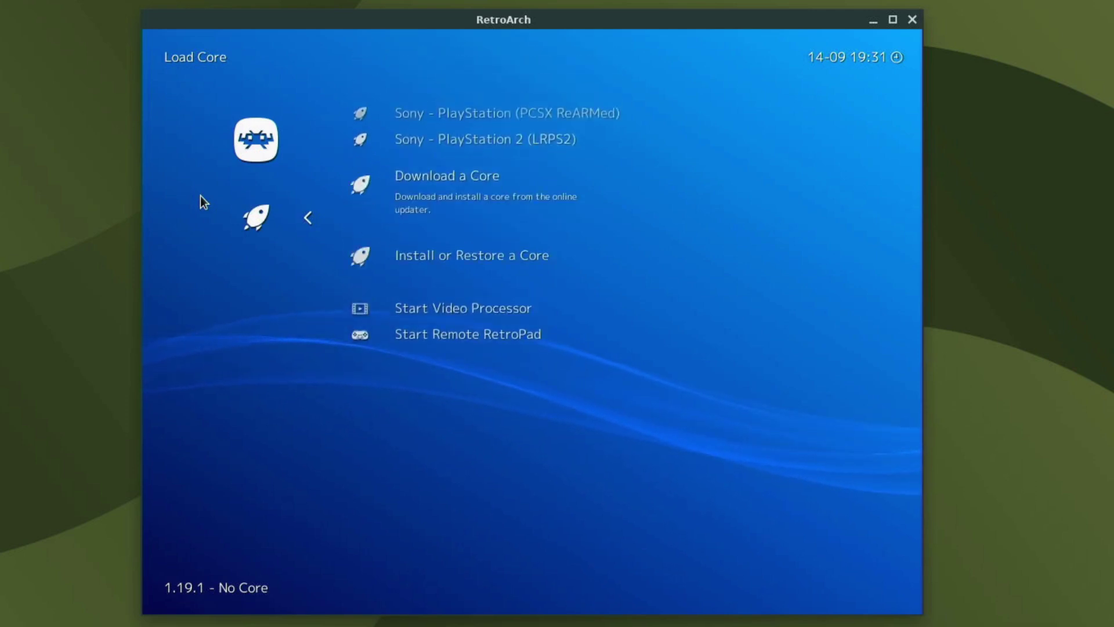
pyautogui.press('Down')
pyautogui.press('Return')
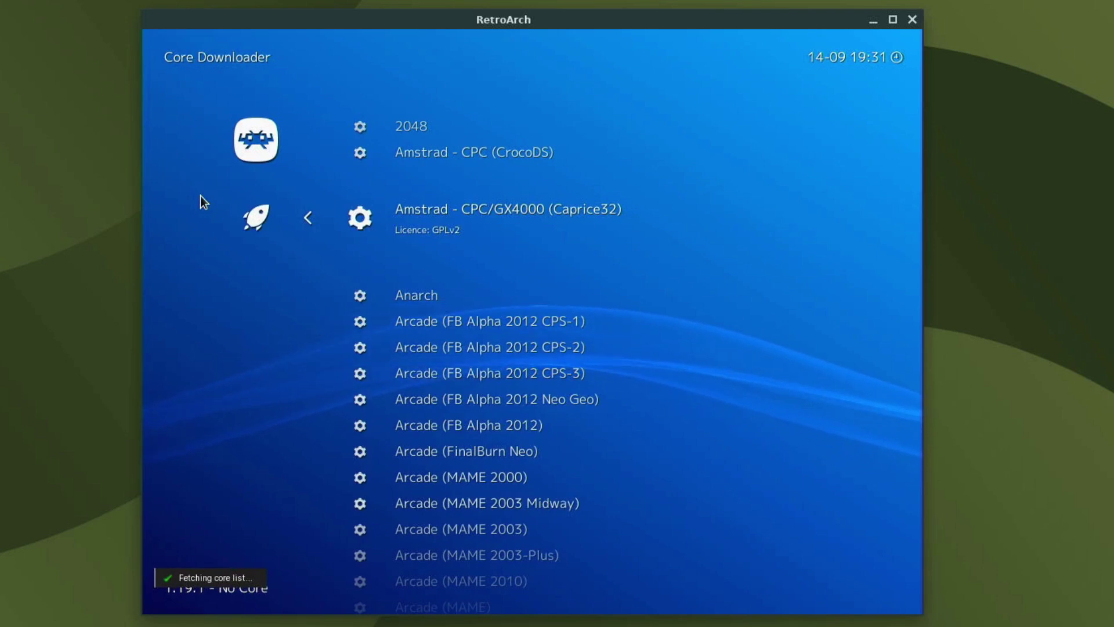
# Scroll to the Sony cores, check PCSX ReARMed and LRPS2 are installed, and return to Main Menu.
pyautogui.press('Down')
pyautogui.press('Down')
pyautogui.press('Down')
pyautogui.press('Down')
pyautogui.press('Down')
pyautogui.press('Down')
pyautogui.press('Down')
pyautogui.press('Down')
pyautogui.press('Down')
pyautogui.press('Down')
pyautogui.press('Down')
pyautogui.press('Down')
pyautogui.press('Down')
pyautogui.press('Down')
pyautogui.press('Down')
pyautogui.press('Down')
pyautogui.press('Down')
pyautogui.press('Down')
pyautogui.press('Down')
pyautogui.press('Down')
pyautogui.press('Down')
pyautogui.press('Down')
pyautogui.press('Down')
pyautogui.press('Down')
pyautogui.press('Down')
pyautogui.press('Down')
pyautogui.press('Down')
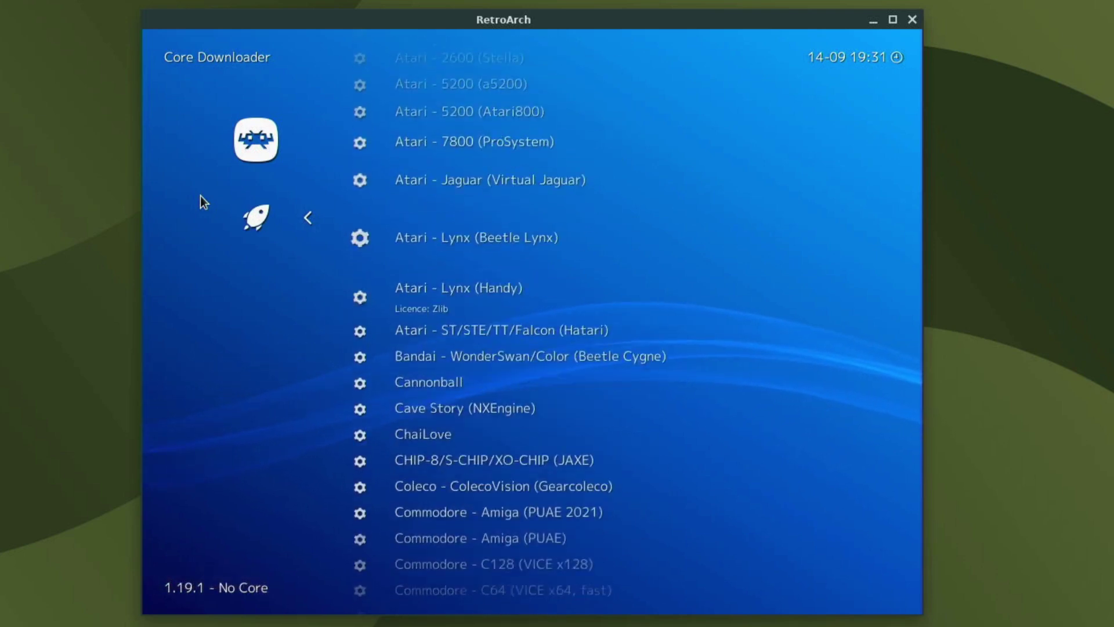
pyautogui.press('Down')
pyautogui.press('Down')
pyautogui.press('Down')
pyautogui.press('Down')
pyautogui.press('Down')
pyautogui.press('Down')
pyautogui.press('Down')
pyautogui.press('Down')
pyautogui.press('Down')
pyautogui.press('Down')
pyautogui.press('Down')
pyautogui.press('Down')
pyautogui.press('Down')
pyautogui.press('Down')
pyautogui.press('Down')
pyautogui.press('Down')
pyautogui.press('Down')
pyautogui.press('Down')
pyautogui.press('Down')
pyautogui.press('Down')
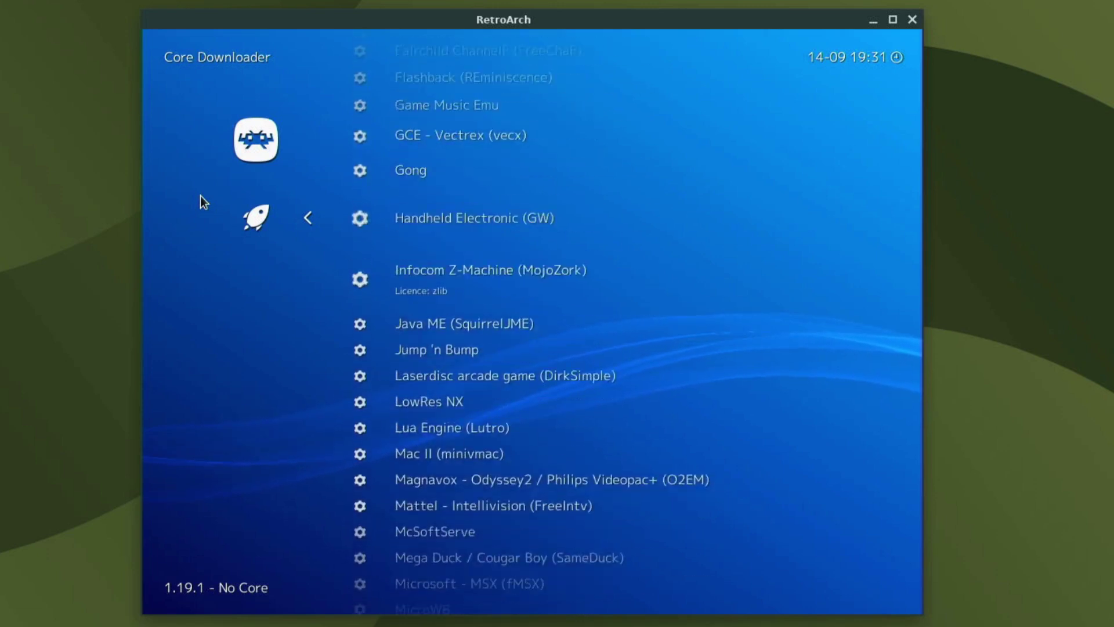
pyautogui.press('Down')
pyautogui.press('Down')
pyautogui.press('Down')
pyautogui.press('Down')
pyautogui.press('Down')
pyautogui.press('Down')
pyautogui.press('Down')
pyautogui.press('Down')
pyautogui.press('Down')
pyautogui.press('Down')
pyautogui.press('Down')
pyautogui.press('Down')
pyautogui.press('Down')
pyautogui.press('Down')
pyautogui.press('Down')
pyautogui.press('Down')
pyautogui.press('Down')
pyautogui.press('Down')
pyautogui.press('Down')
pyautogui.press('Down')
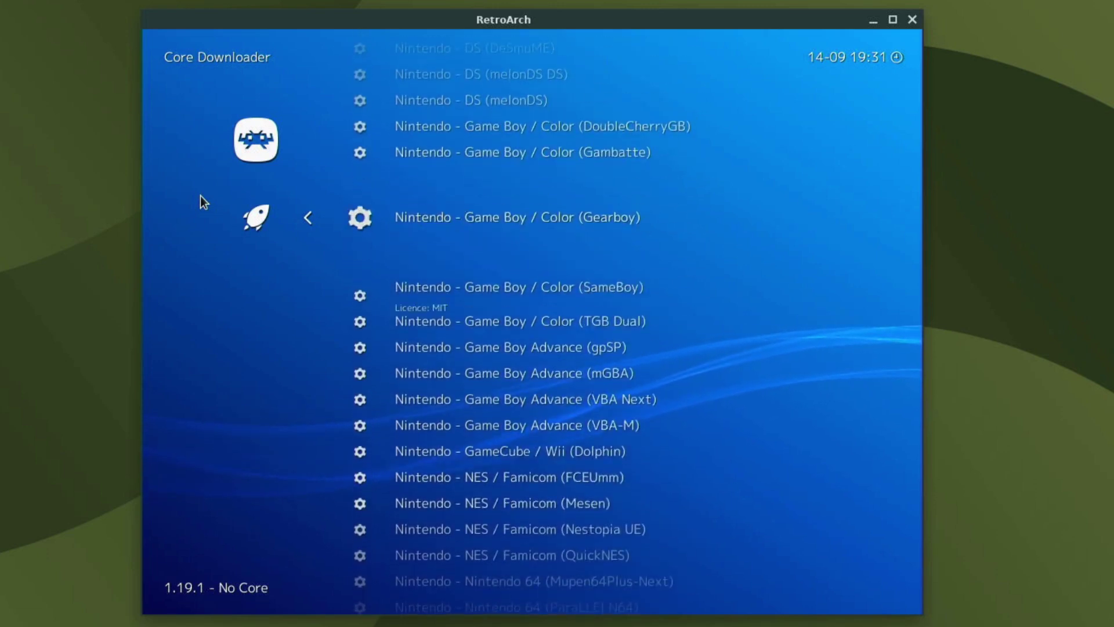
pyautogui.press('Down')
pyautogui.press('Down')
pyautogui.press('Down')
pyautogui.press('Down')
pyautogui.press('Down')
pyautogui.press('Down')
pyautogui.press('Down')
pyautogui.press('Down')
pyautogui.press('Down')
pyautogui.press('Down')
pyautogui.press('Down')
pyautogui.press('Down')
pyautogui.press('Down')
pyautogui.press('Down')
pyautogui.press('Down')
pyautogui.press('Down')
pyautogui.press('Down')
pyautogui.press('Down')
pyautogui.press('Down')
pyautogui.press('Down')
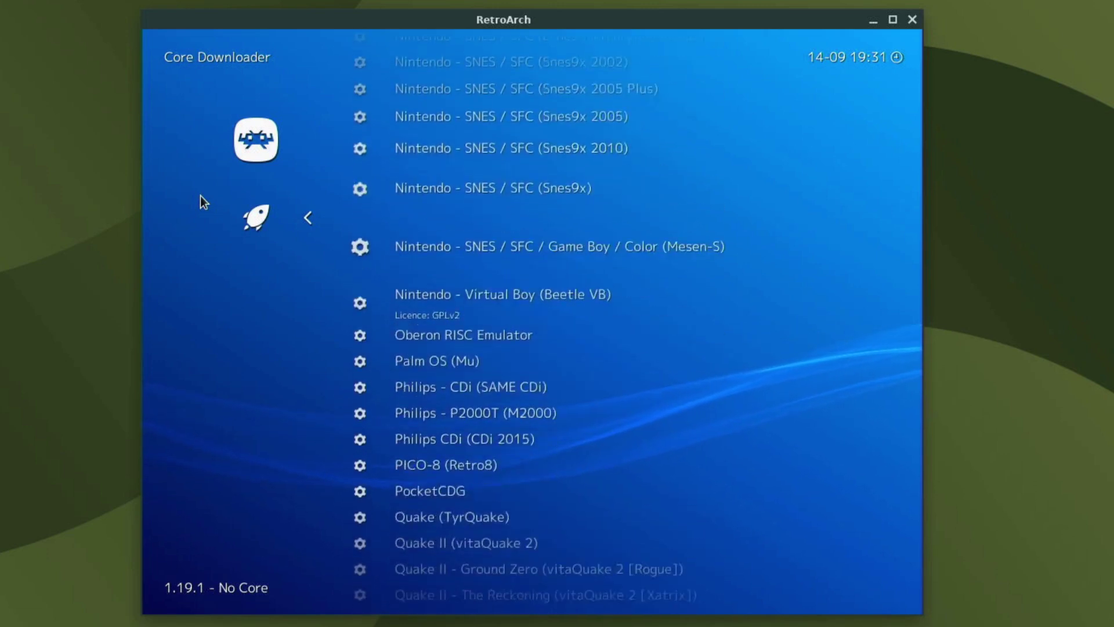
pyautogui.press('Down')
pyautogui.press('Down')
pyautogui.press('Down')
pyautogui.press('Down')
pyautogui.press('Down')
pyautogui.press('Down')
pyautogui.press('Down')
pyautogui.press('Down')
pyautogui.press('Down')
pyautogui.press('Down')
pyautogui.press('Down')
pyautogui.press('Down')
pyautogui.press('Down')
pyautogui.press('Down')
pyautogui.press('Down')
pyautogui.press('Down')
pyautogui.press('Down')
pyautogui.press('Down')
pyautogui.press('Down')
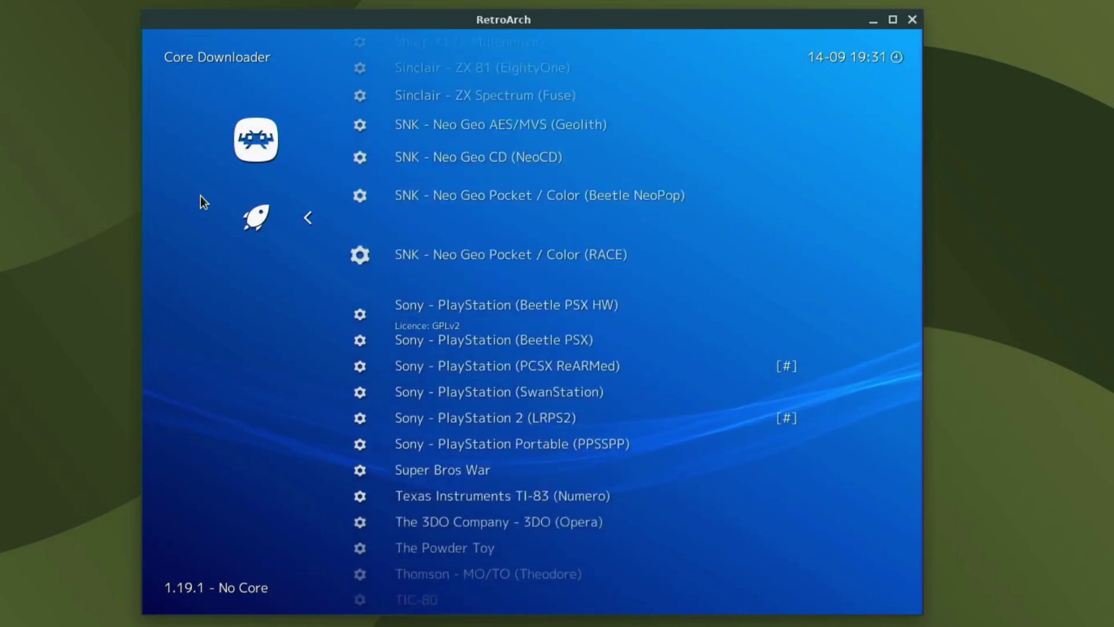
pyautogui.press('Down')
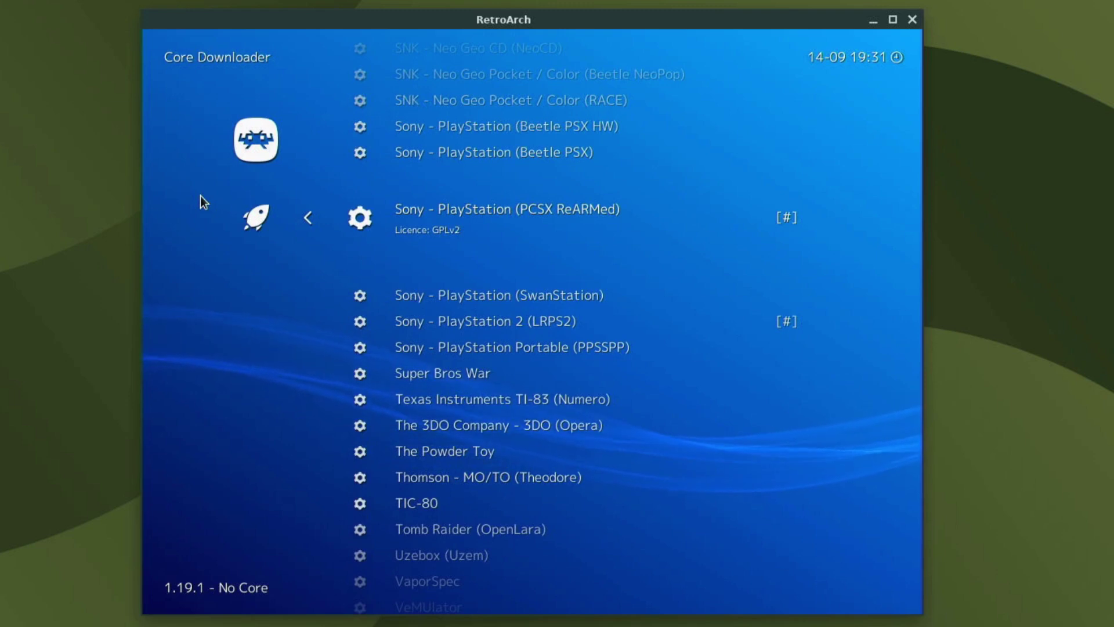
pyautogui.press('Down')
pyautogui.press('Down')
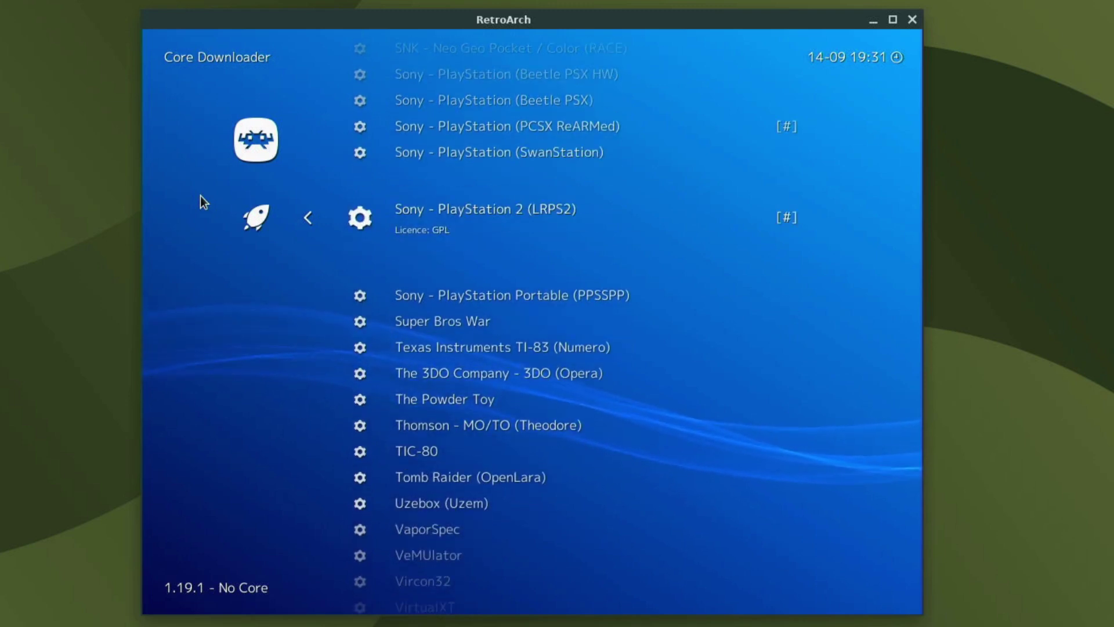
pyautogui.press('Up')
pyautogui.press('Up')
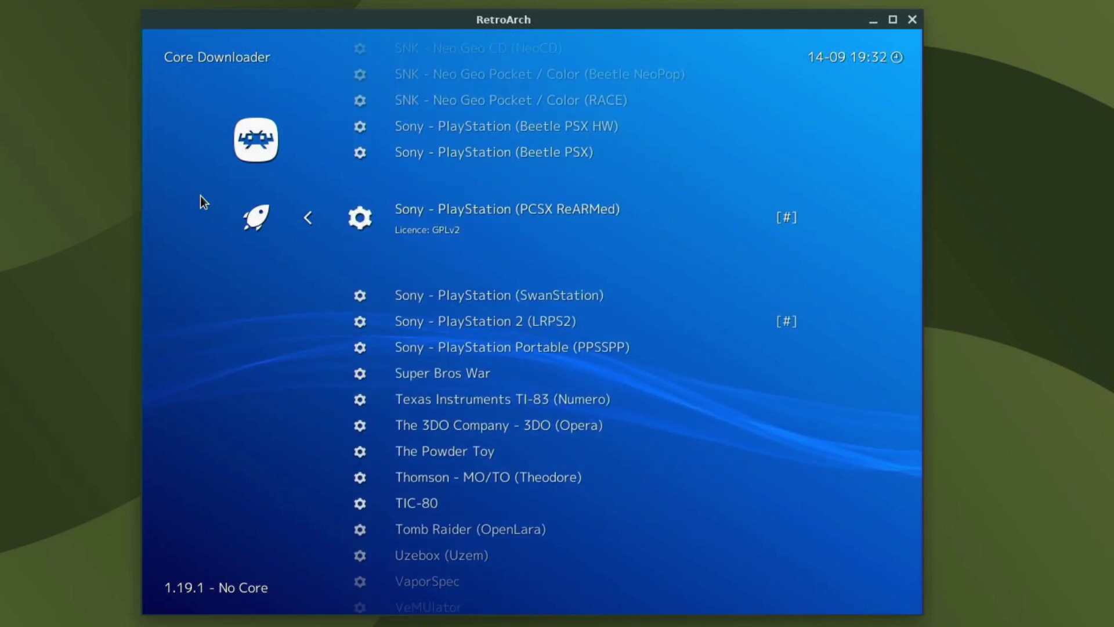
pyautogui.press('Down')
pyautogui.press('Down')
pyautogui.press('Down')
pyautogui.press('Up')
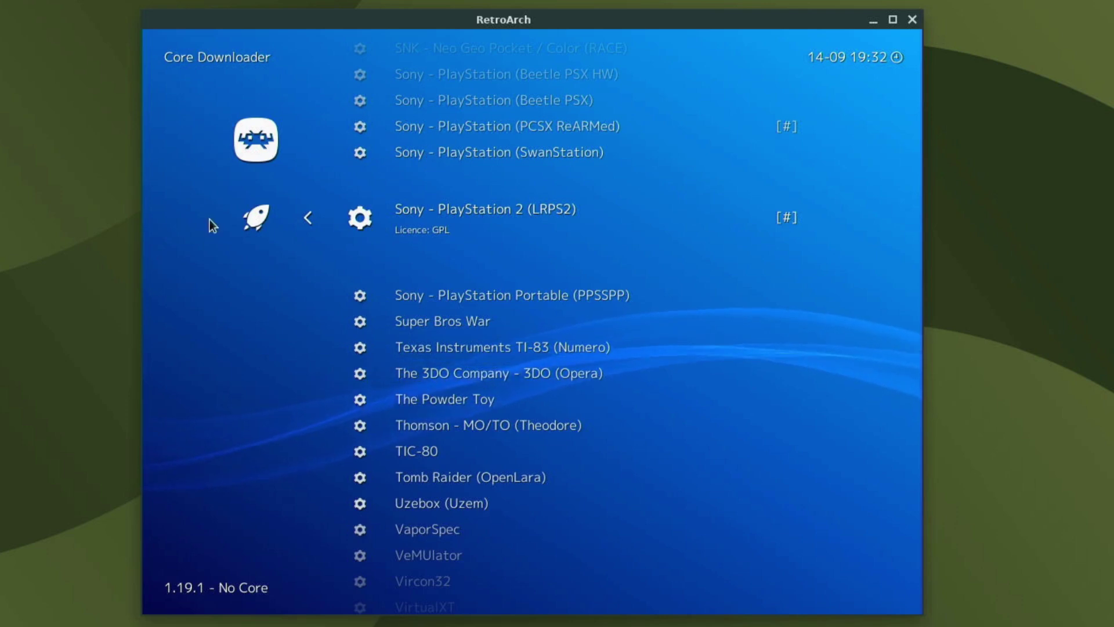
pyautogui.press('BackSpace')
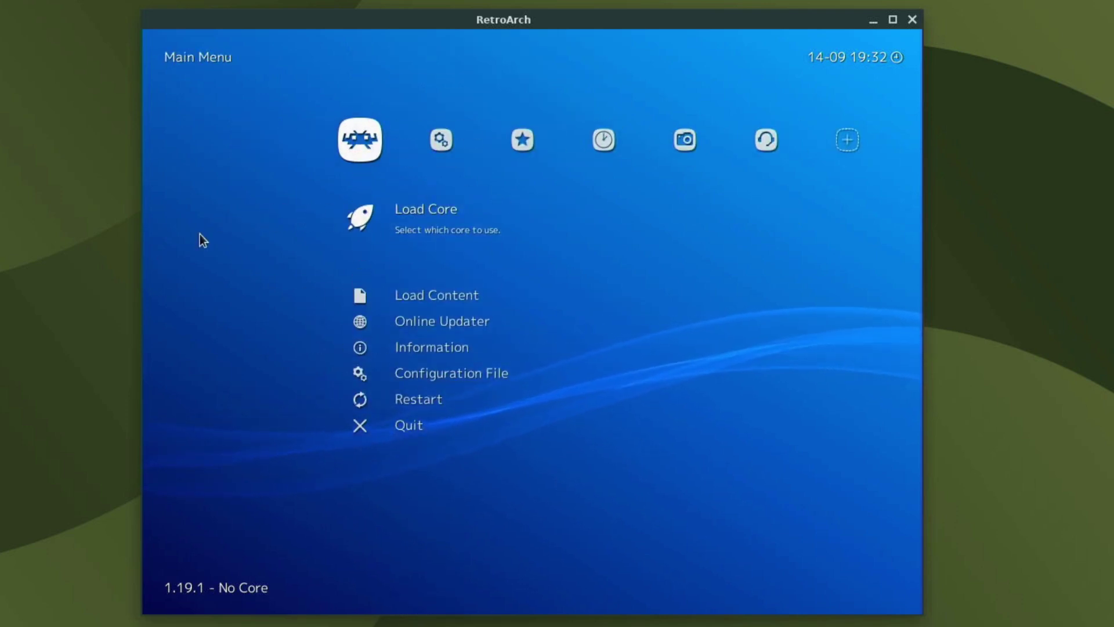
# Start Import Content > Scan Directory and browse from the root into /media.
pyautogui.press('Right')
pyautogui.press('Right')
pyautogui.press('Right')
pyautogui.press('Right')
pyautogui.press('Right')
pyautogui.press('Right')
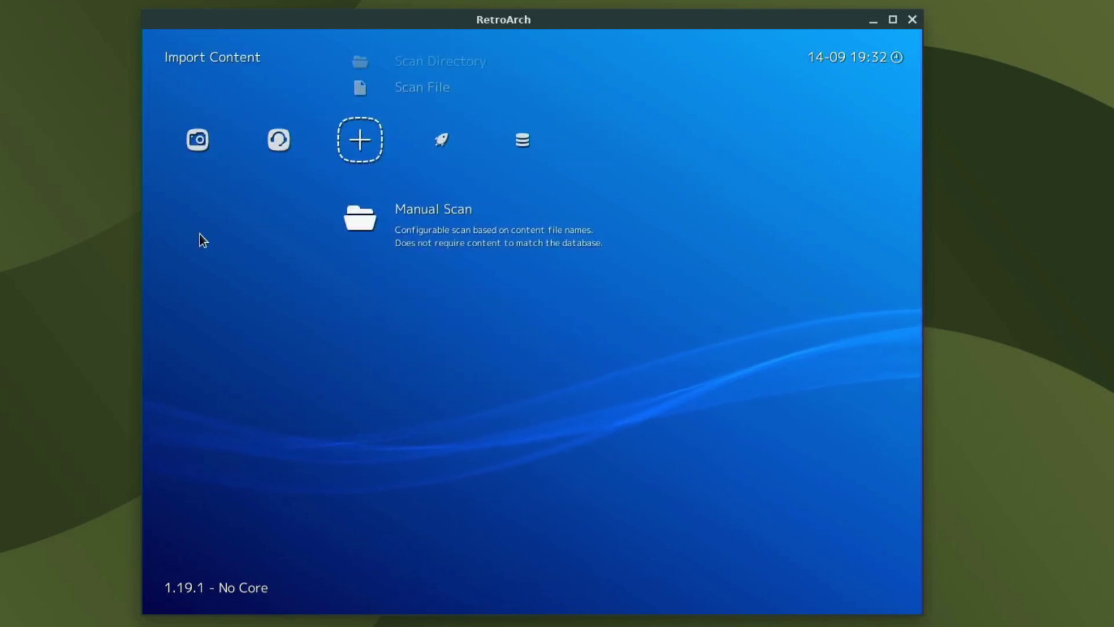
pyautogui.press('Up')
pyautogui.press('Up')
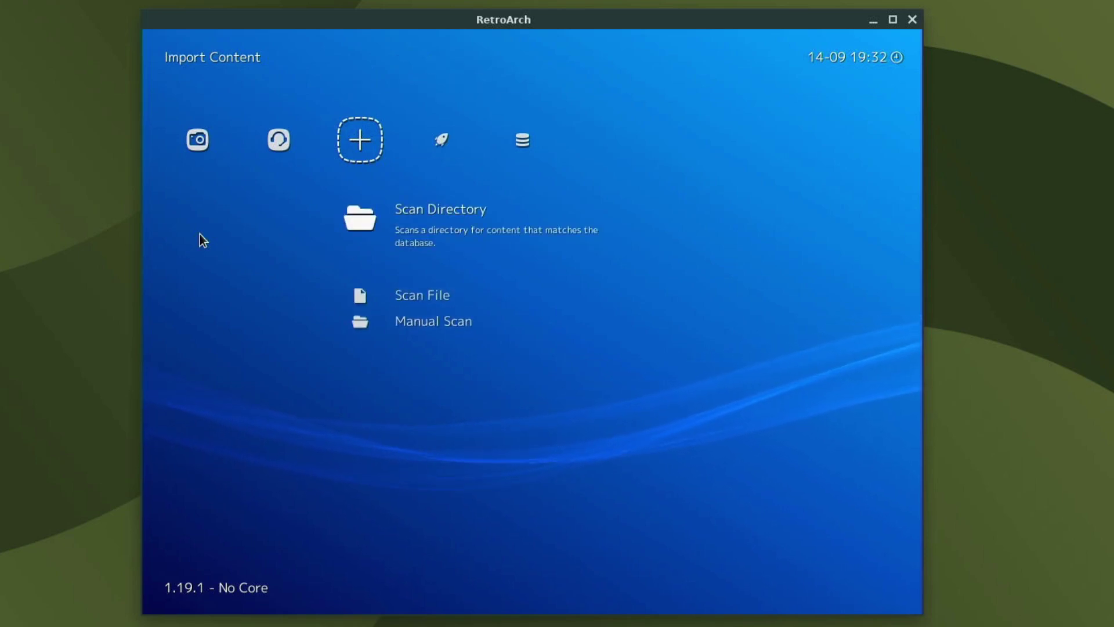
pyautogui.press('Return')
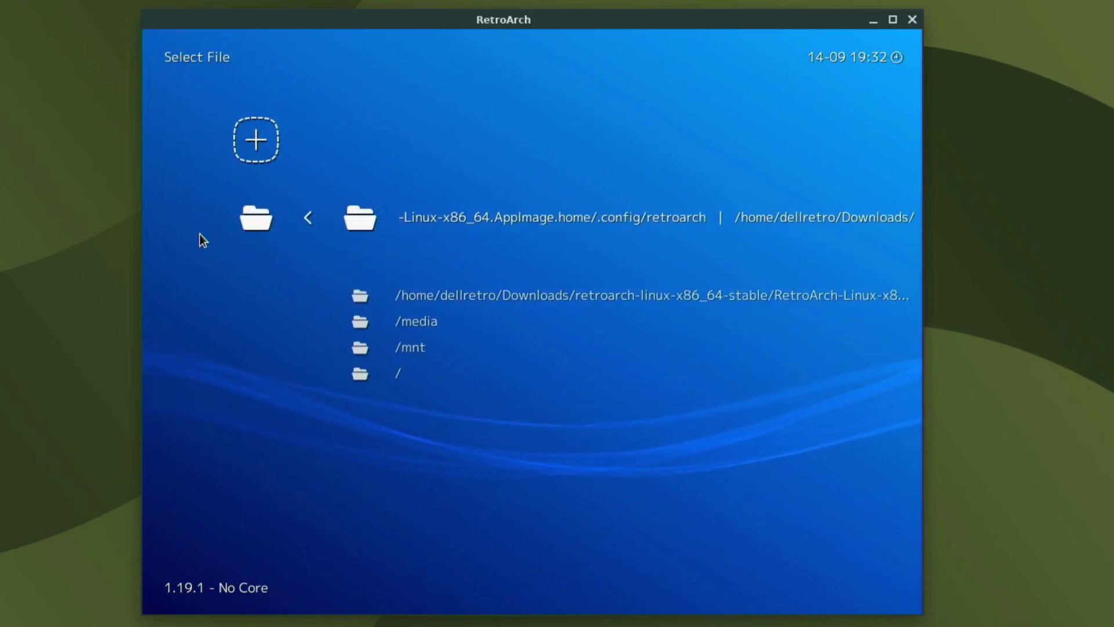
pyautogui.press('Down')
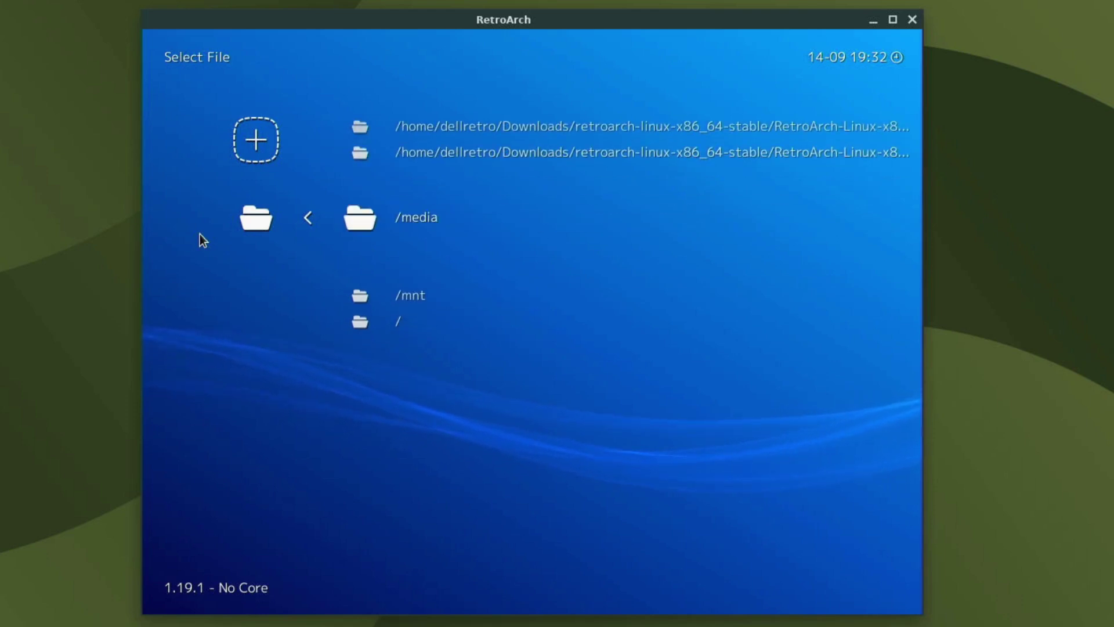
pyautogui.press('Down')
pyautogui.press('Down')
pyautogui.press('Return')
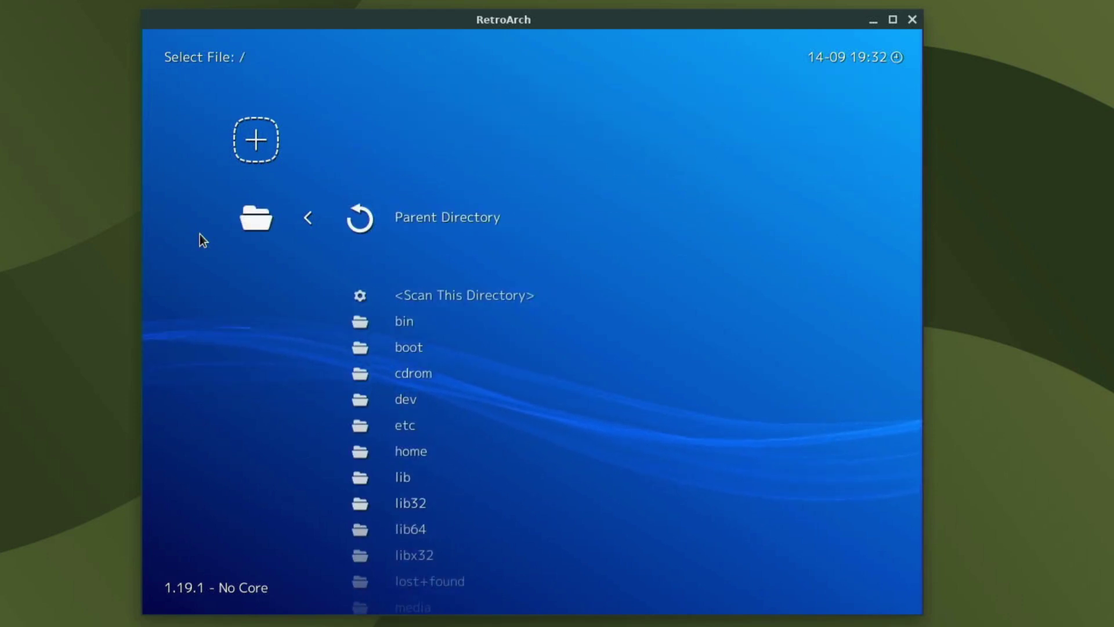
pyautogui.press('Down')
pyautogui.press('Down')
pyautogui.press('Down')
pyautogui.press('Down')
pyautogui.press('Down')
pyautogui.press('Down')
pyautogui.press('Down')
pyautogui.press('Down')
pyautogui.press('Down')
pyautogui.press('Down')
pyautogui.press('Down')
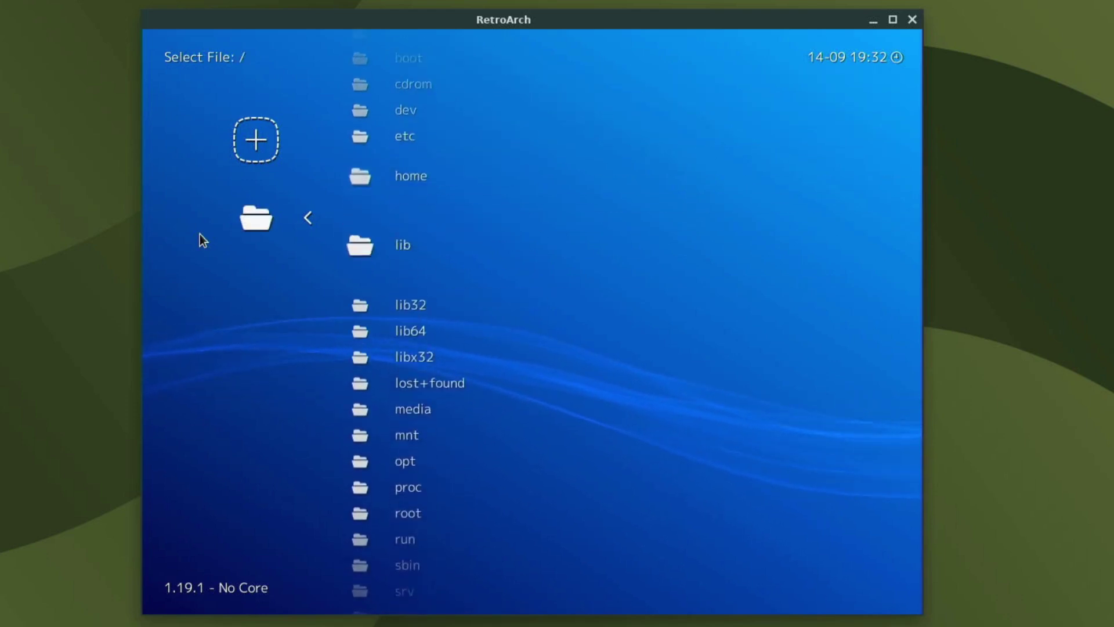
pyautogui.press('Down')
pyautogui.press('Down')
pyautogui.press('Return')
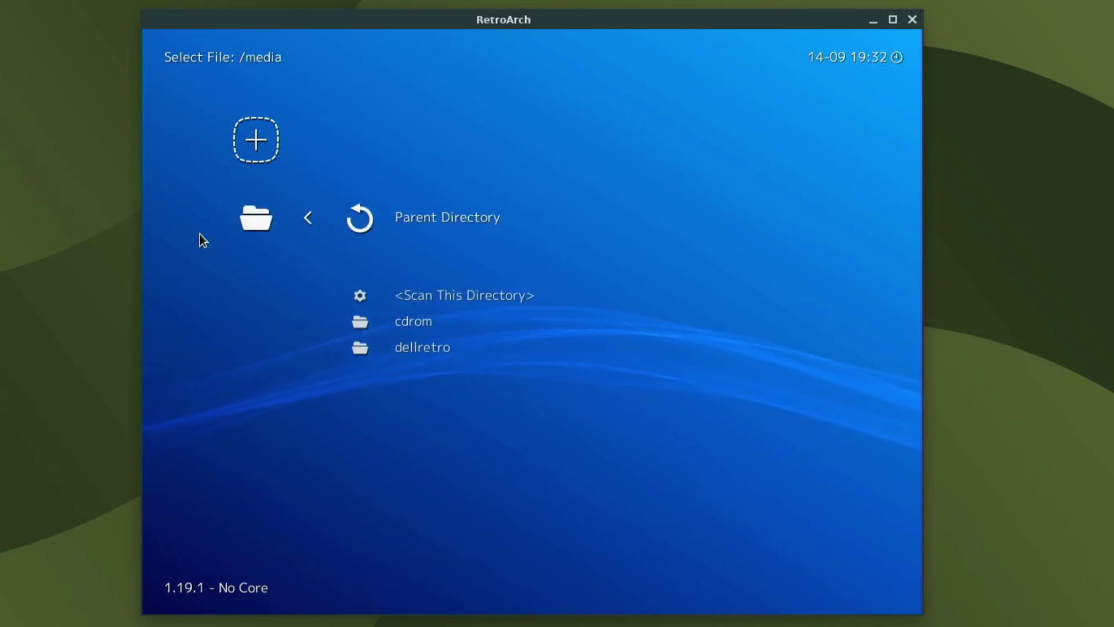
# Open the user's folder and BBD1-8BE0, scan it, then back out to Main Menu.
pyautogui.press('Down')
pyautogui.press('Down')
pyautogui.press('Down')
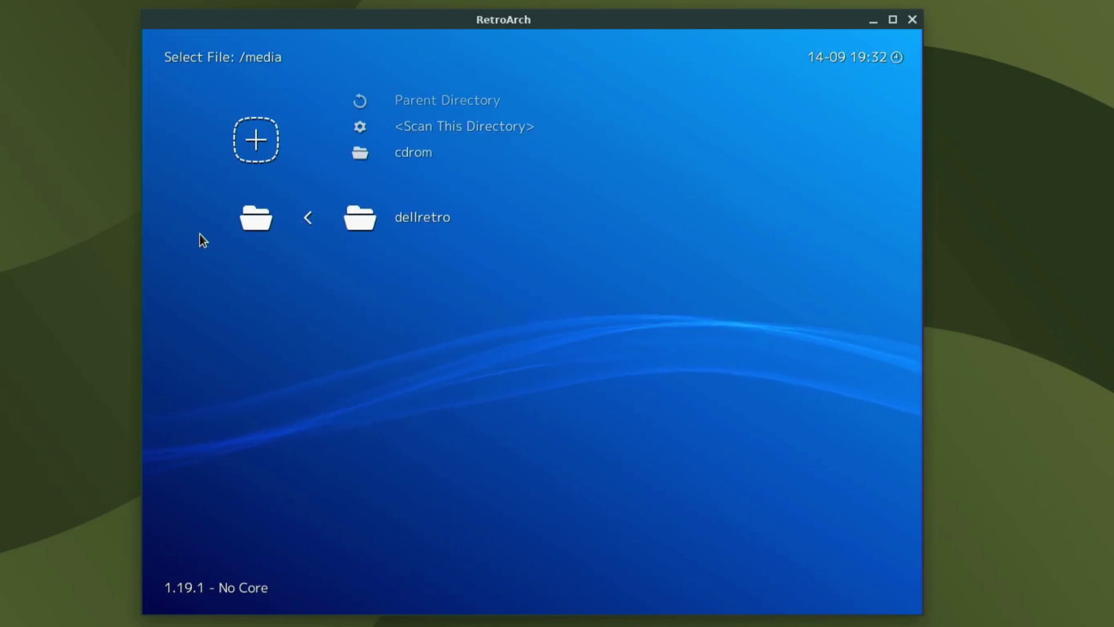
pyautogui.press('Up')
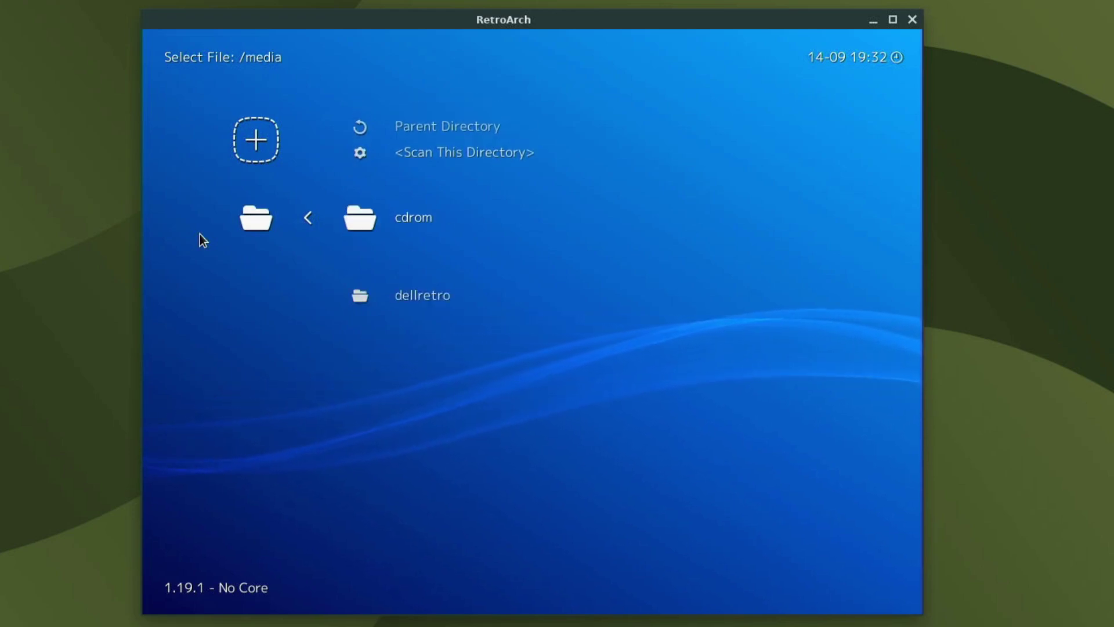
pyautogui.press('Down')
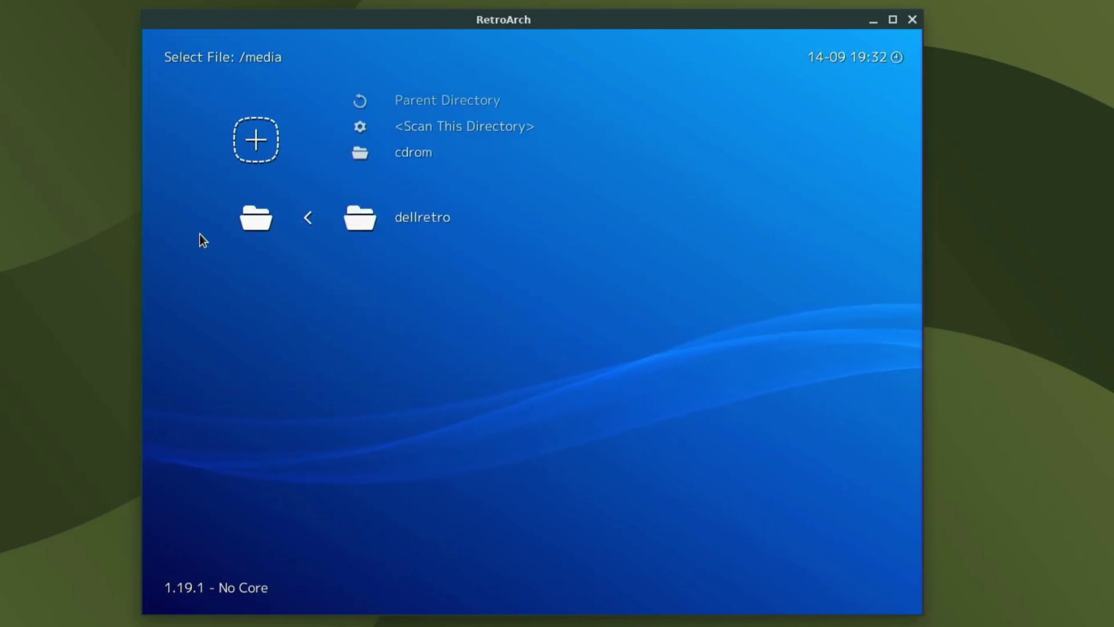
pyautogui.press('Return')
pyautogui.press('Down')
pyautogui.press('Down')
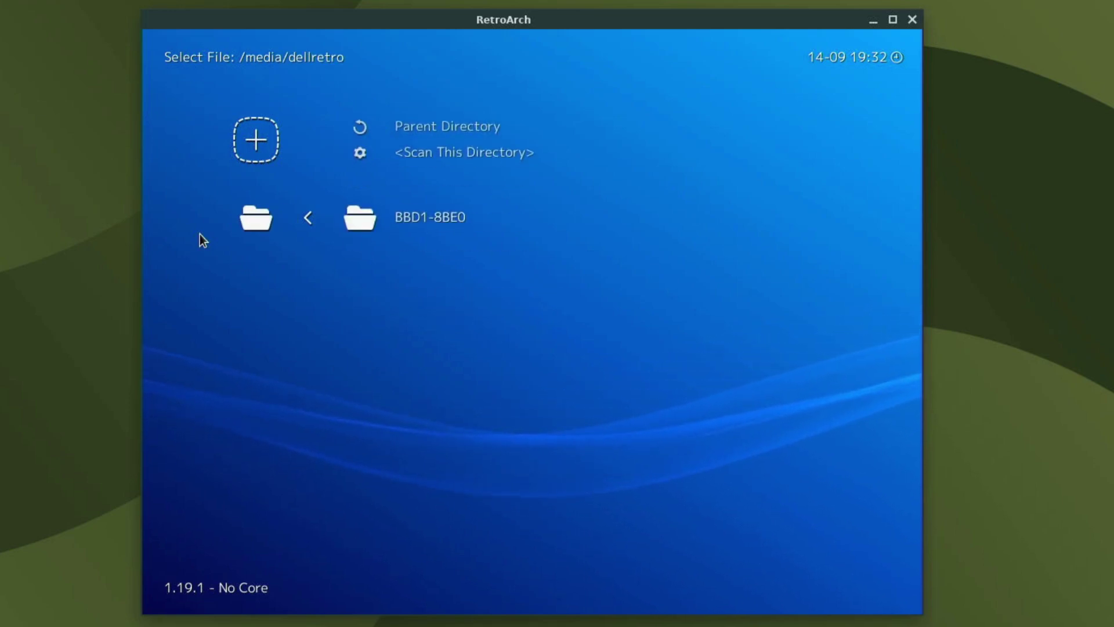
pyautogui.press('Return')
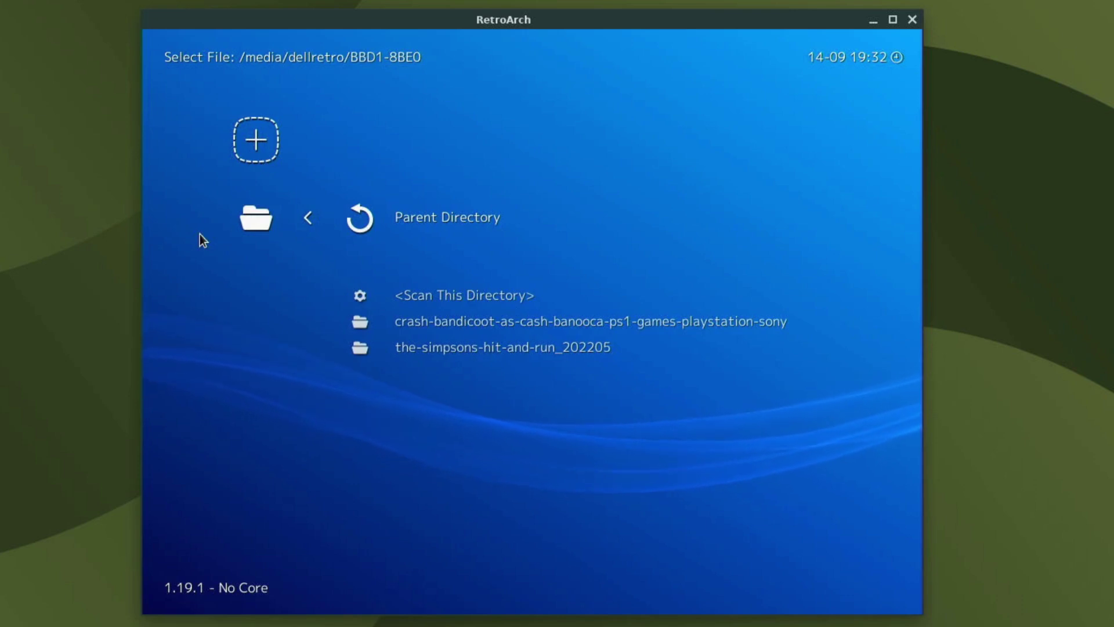
pyautogui.press('Down')
pyautogui.press('Return')
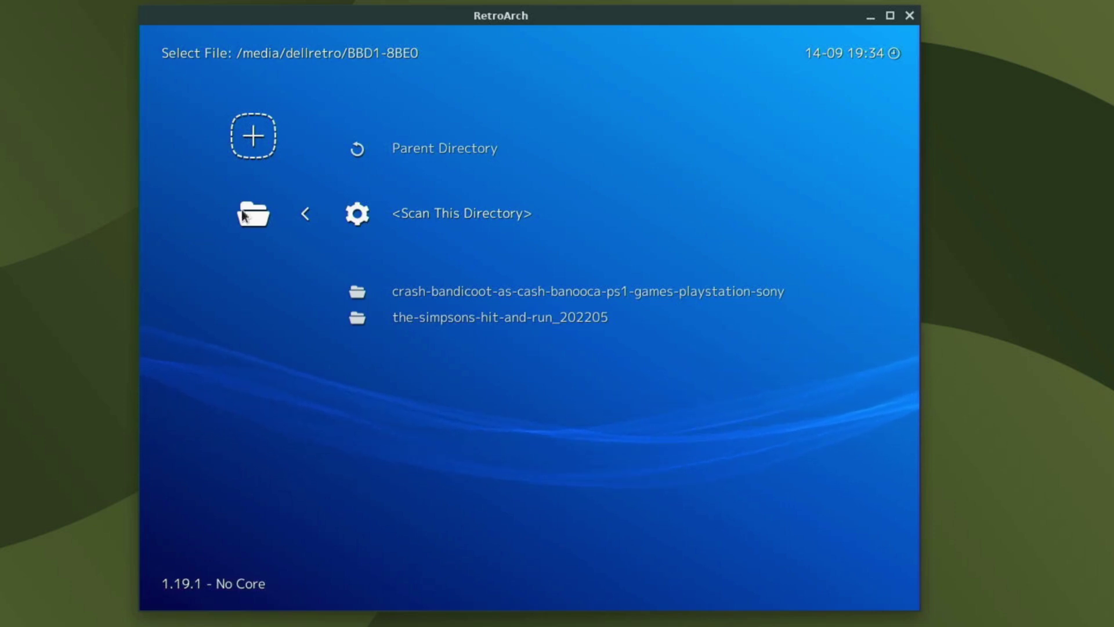
pyautogui.press('BackSpace')
pyautogui.press('BackSpace')
pyautogui.press('BackSpace')
pyautogui.press('BackSpace')
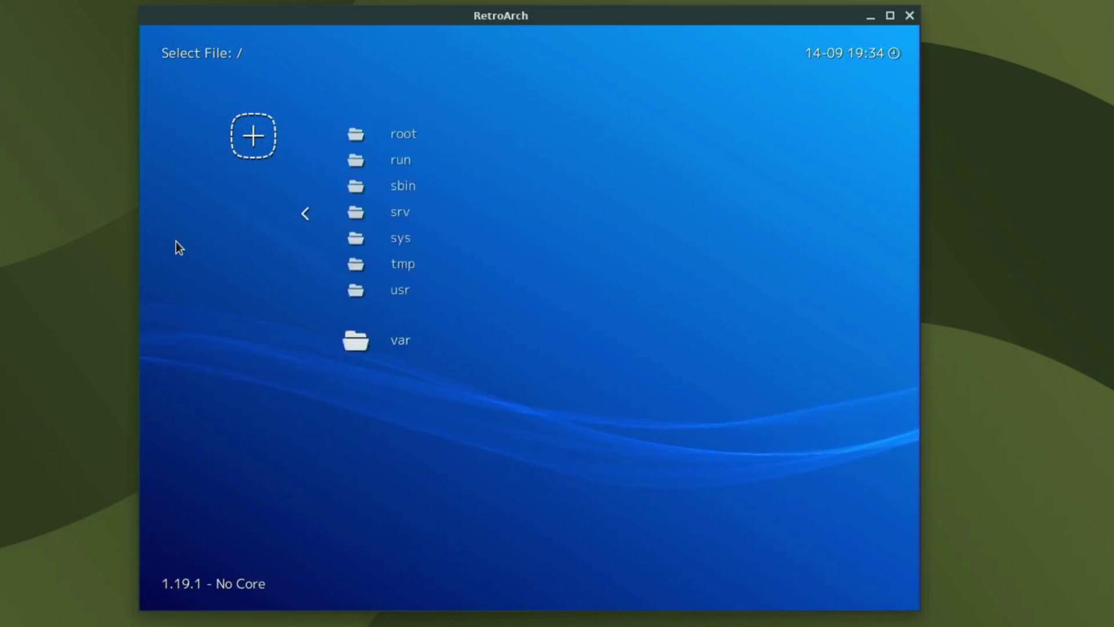
pyautogui.press('BackSpace')
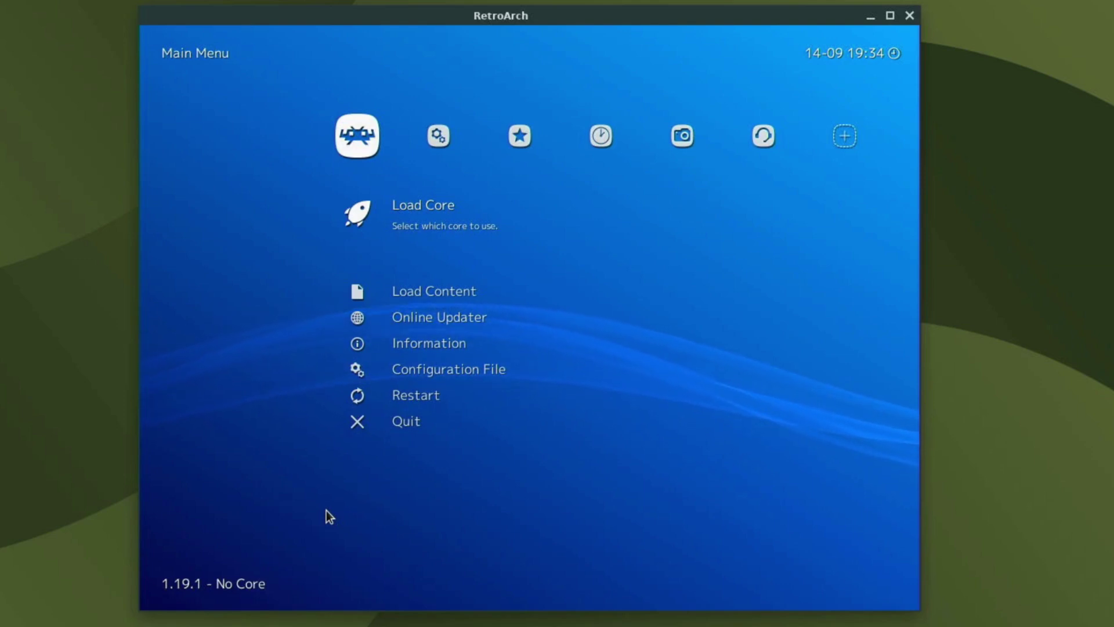
# Review the Port 1 RetroPad bindings under Settings > Input, leaving them unchanged.
pyautogui.press('Right')
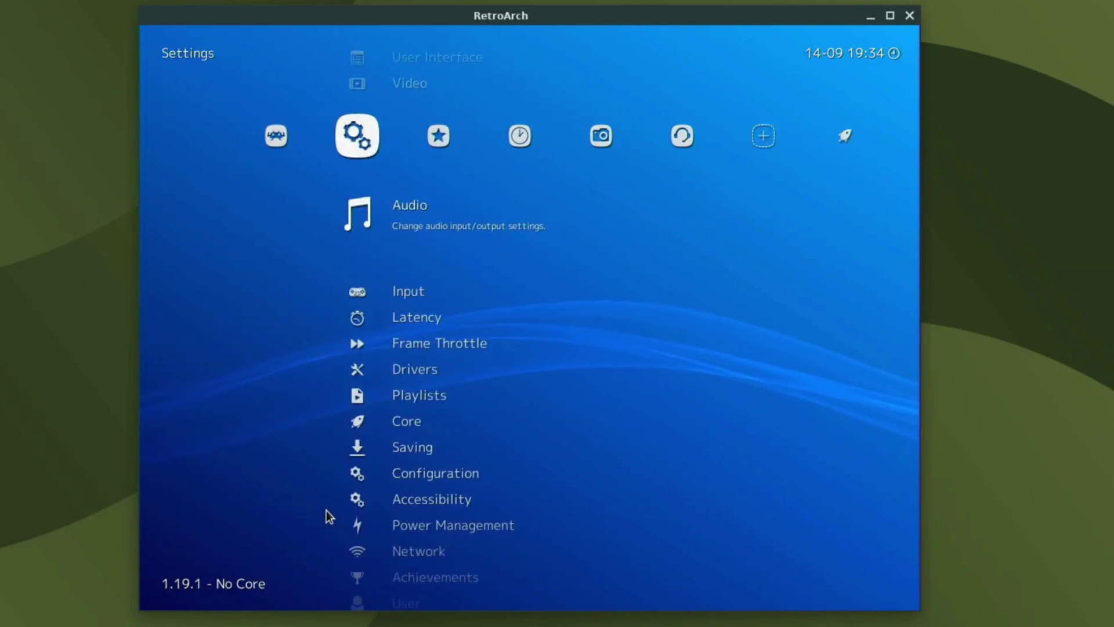
pyautogui.press('Down')
pyautogui.press('Return')
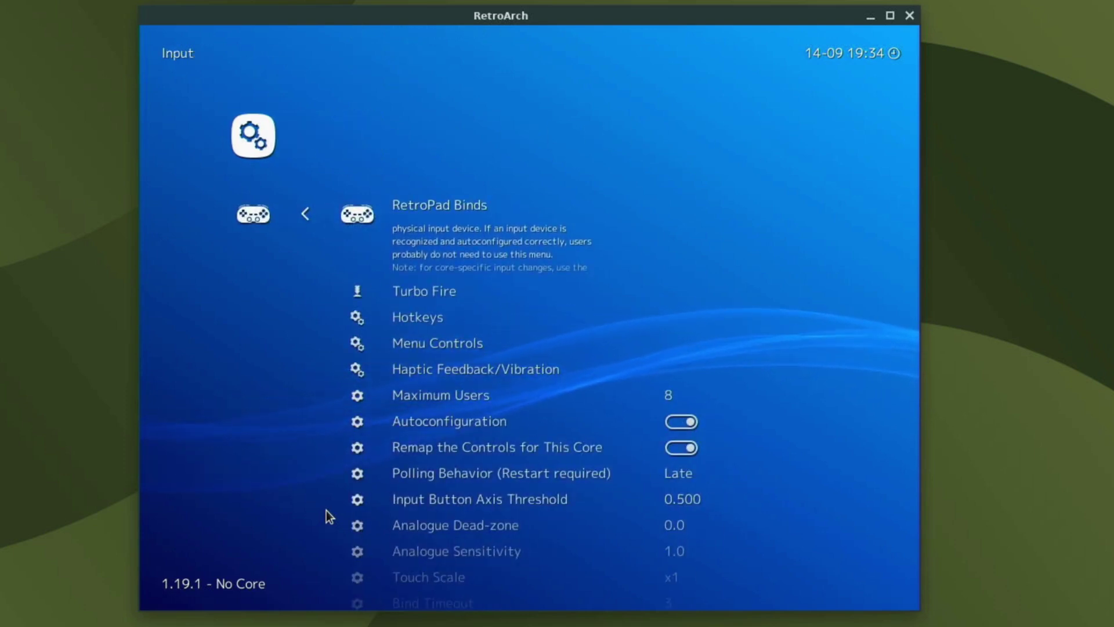
pyautogui.press('Return')
pyautogui.press('Return')
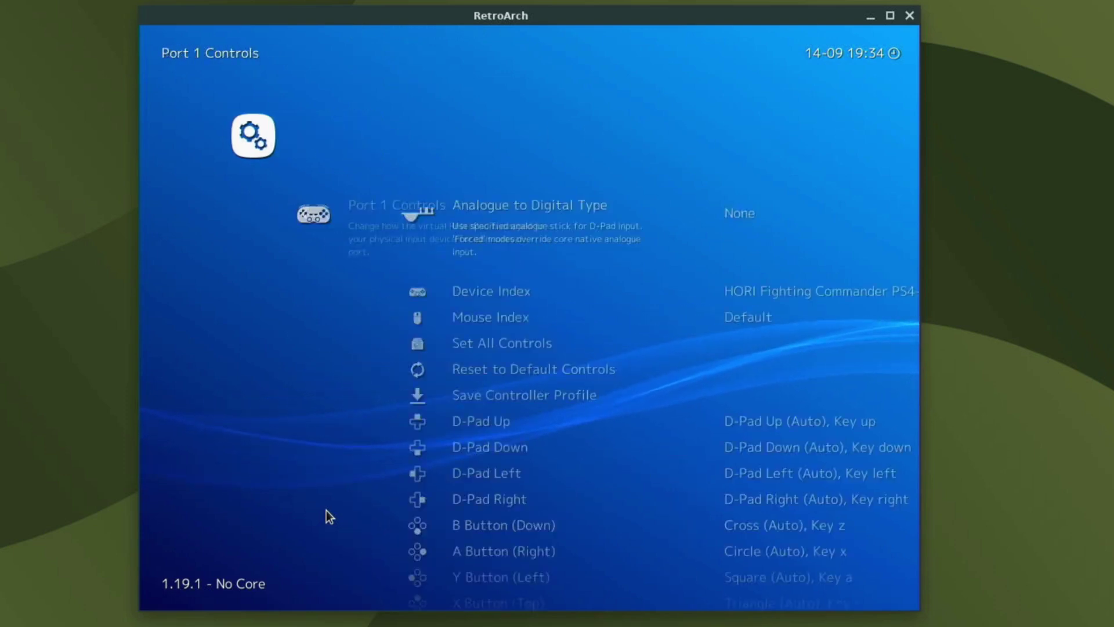
pyautogui.press('Down')
pyautogui.press('Down')
pyautogui.press('Down')
pyautogui.press('Down')
pyautogui.press('Down')
pyautogui.press('Down')
pyautogui.press('Down')
pyautogui.press('Down')
pyautogui.press('Down')
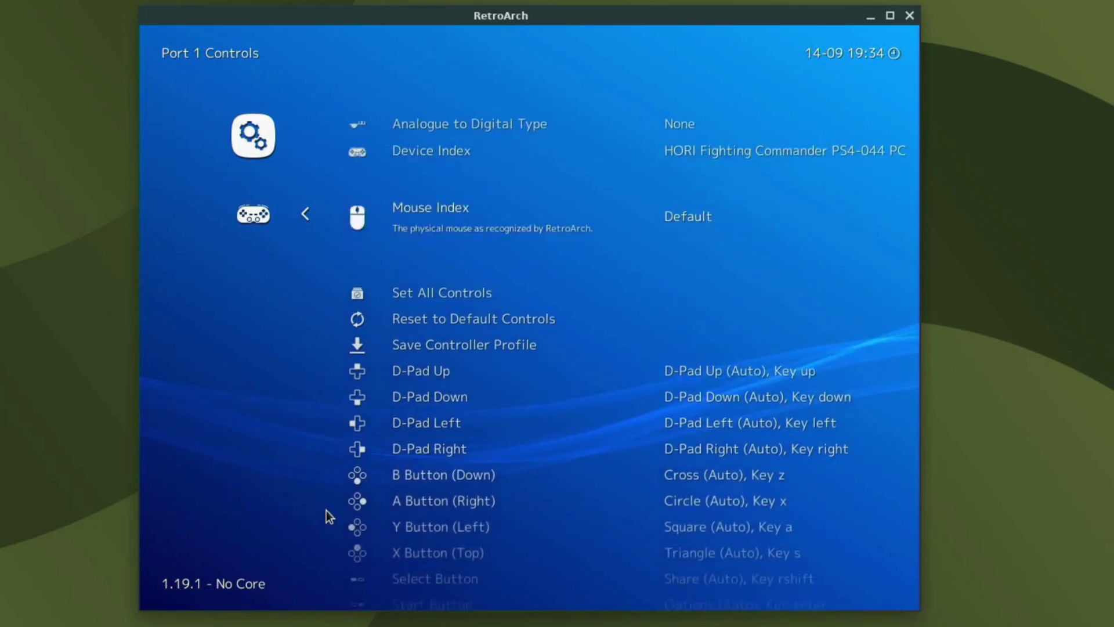
pyautogui.press('Down')
pyautogui.press('Down')
pyautogui.press('Down')
pyautogui.press('Down')
pyautogui.press('Down')
pyautogui.press('Down')
pyautogui.press('Down')
pyautogui.press('Down')
pyautogui.press('Down')
pyautogui.press('Down')
pyautogui.press('Down')
pyautogui.press('Down')
pyautogui.press('Down')
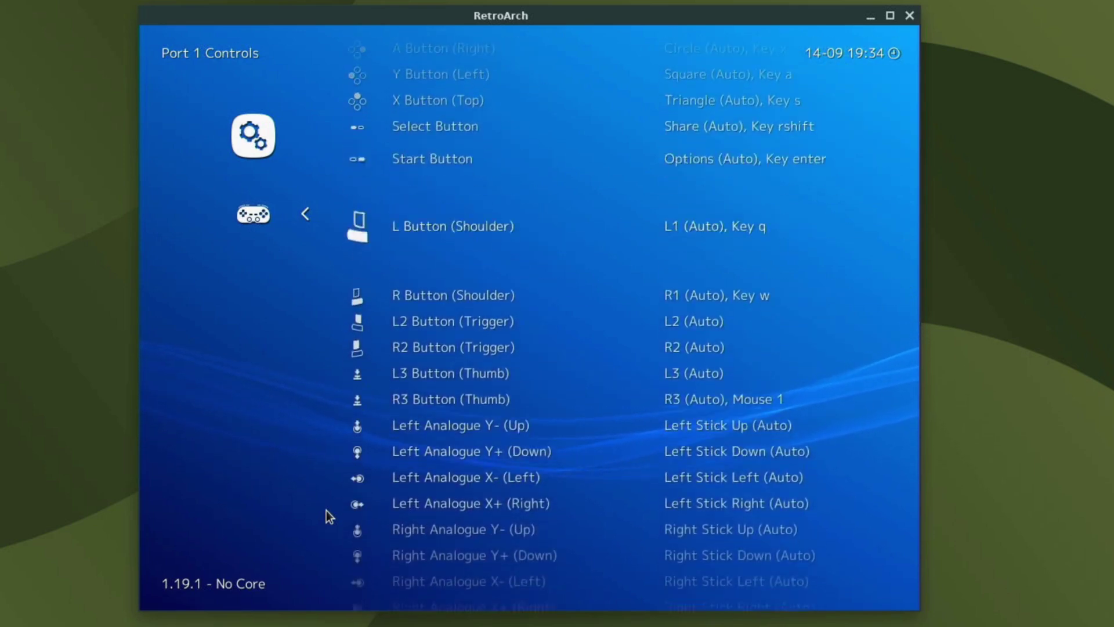
pyautogui.press('Down')
pyautogui.press('Down')
pyautogui.press('Down')
pyautogui.press('Down')
pyautogui.press('Down')
pyautogui.press('Down')
pyautogui.press('Down')
pyautogui.press('Down')
pyautogui.press('Down')
pyautogui.press('Down')
pyautogui.press('Down')
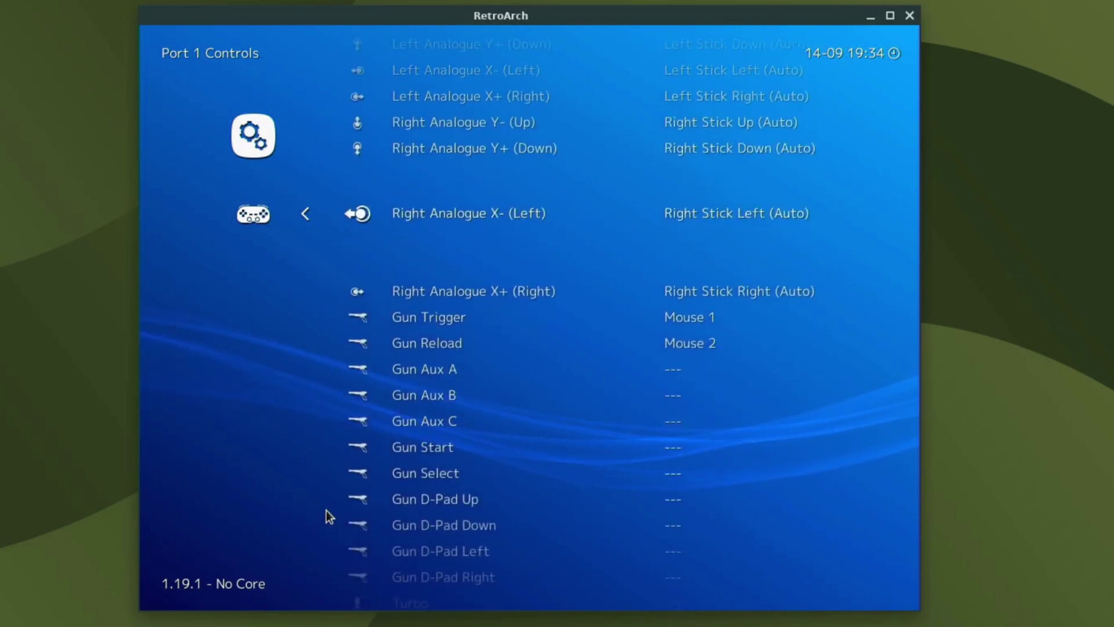
pyautogui.press('Up')
pyautogui.press('Up')
pyautogui.press('Up')
pyautogui.press('Up')
pyautogui.press('Up')
pyautogui.press('Up')
pyautogui.press('Up')
pyautogui.press('Up')
pyautogui.press('Up')
pyautogui.press('Up')
pyautogui.press('Up')
pyautogui.press('Up')
pyautogui.press('Up')
pyautogui.press('Up')
pyautogui.press('Up')
pyautogui.press('Up')
pyautogui.press('Up')
pyautogui.press('Up')
pyautogui.press('Up')
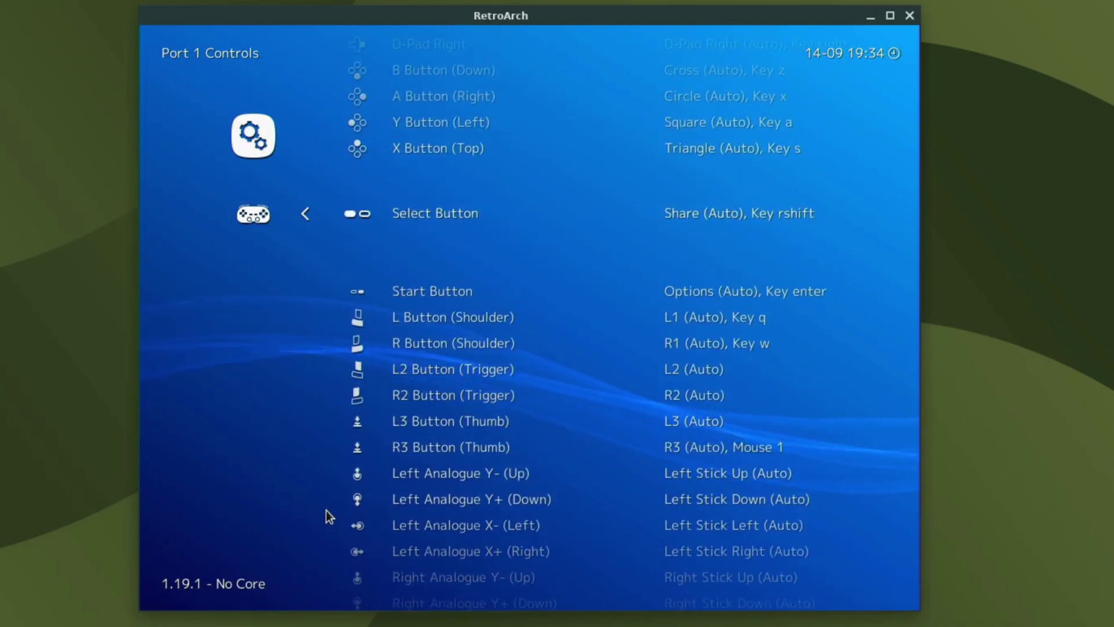
# Return to the Main Menu and open Load Core.
pyautogui.press('Escape')
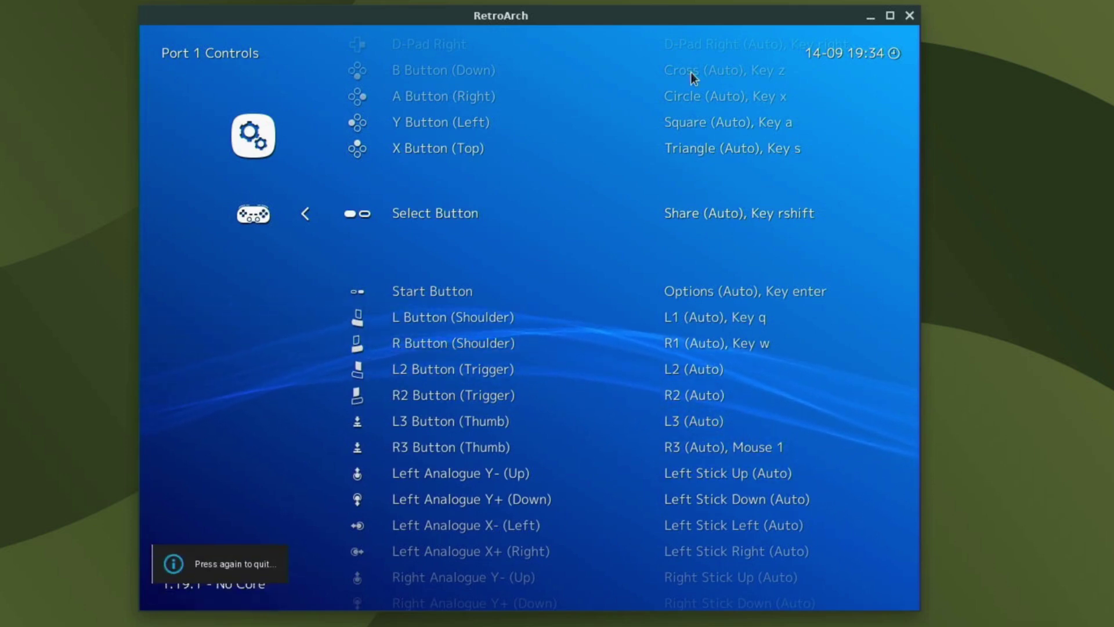
pyautogui.press('BackSpace')
pyautogui.press('BackSpace')
pyautogui.press('BackSpace')
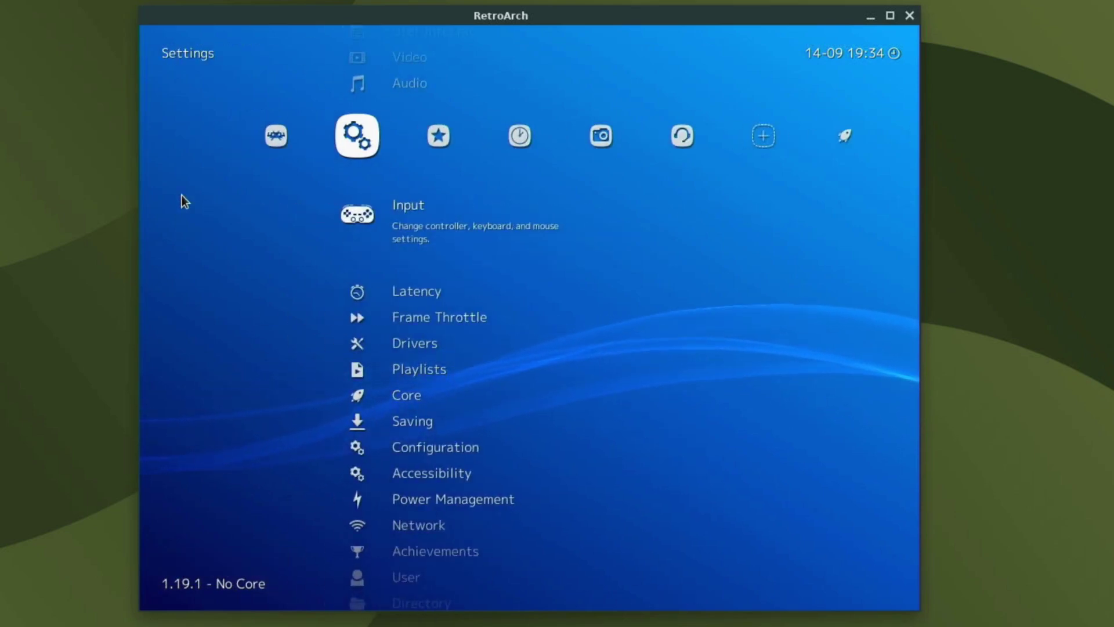
pyautogui.press('Left')
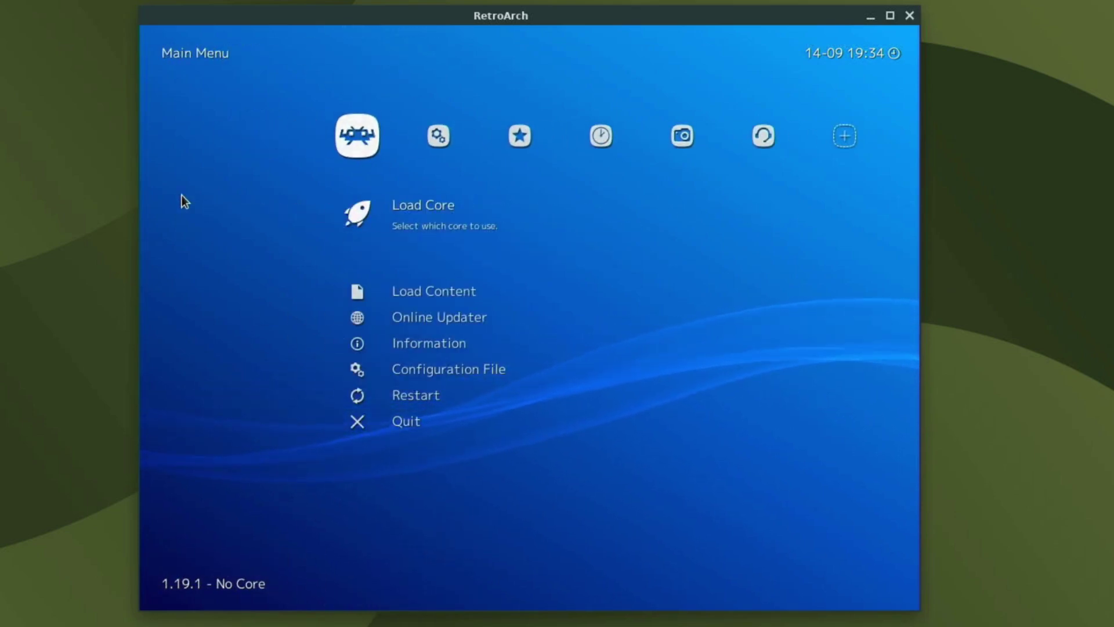
pyautogui.press('Return')
# Load the Sony - PlayStation (PCSX ReARMed) core.
pyautogui.press('Down')
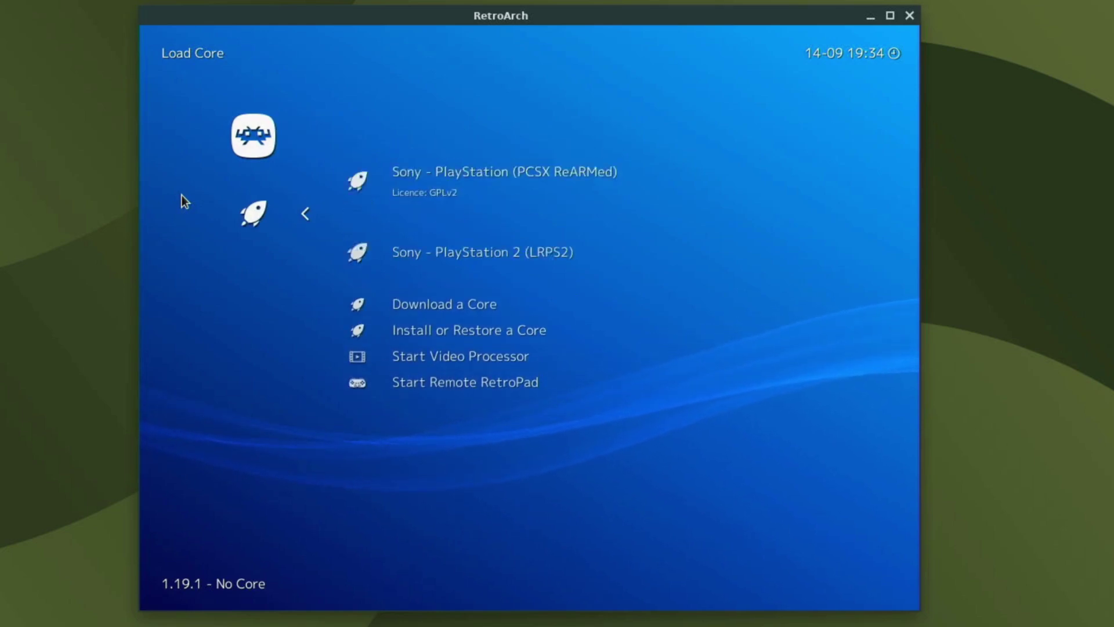
pyautogui.press('Up')
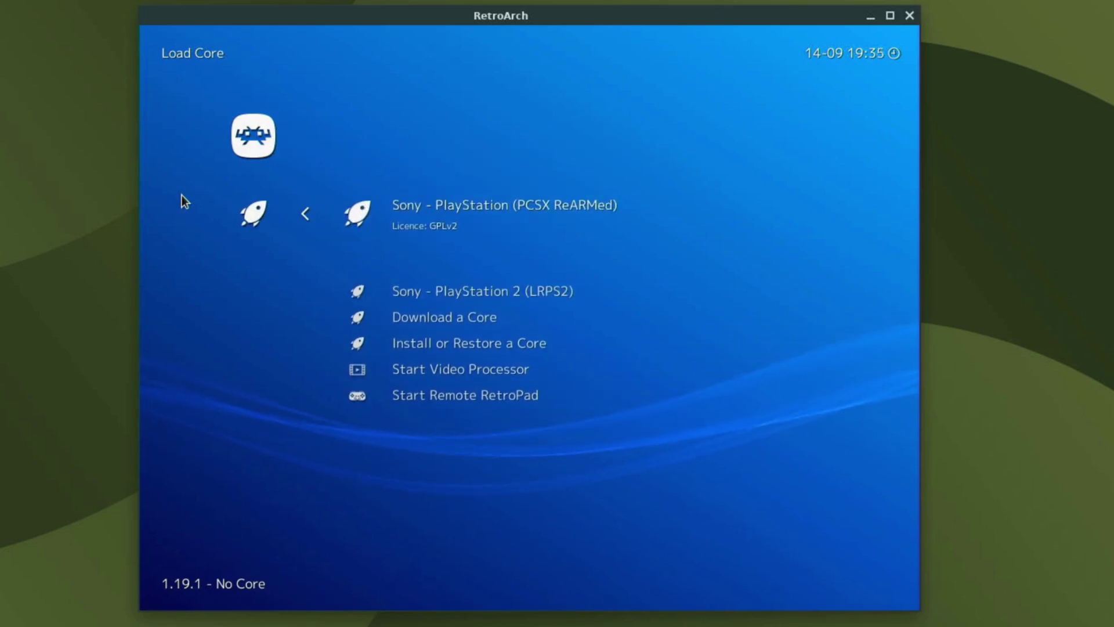
pyautogui.press('Return')
# In the PlayStation playlist, associate Crash Bandicoot (Europe, Australia) with the PCSX ReARMed core.
pyautogui.press('Right')
pyautogui.press('Right')
pyautogui.press('Right')
pyautogui.press('Right')
pyautogui.press('Right')
pyautogui.press('Right')
pyautogui.press('Right')
pyautogui.press('Right')
pyautogui.press('Right')
pyautogui.press('Right')
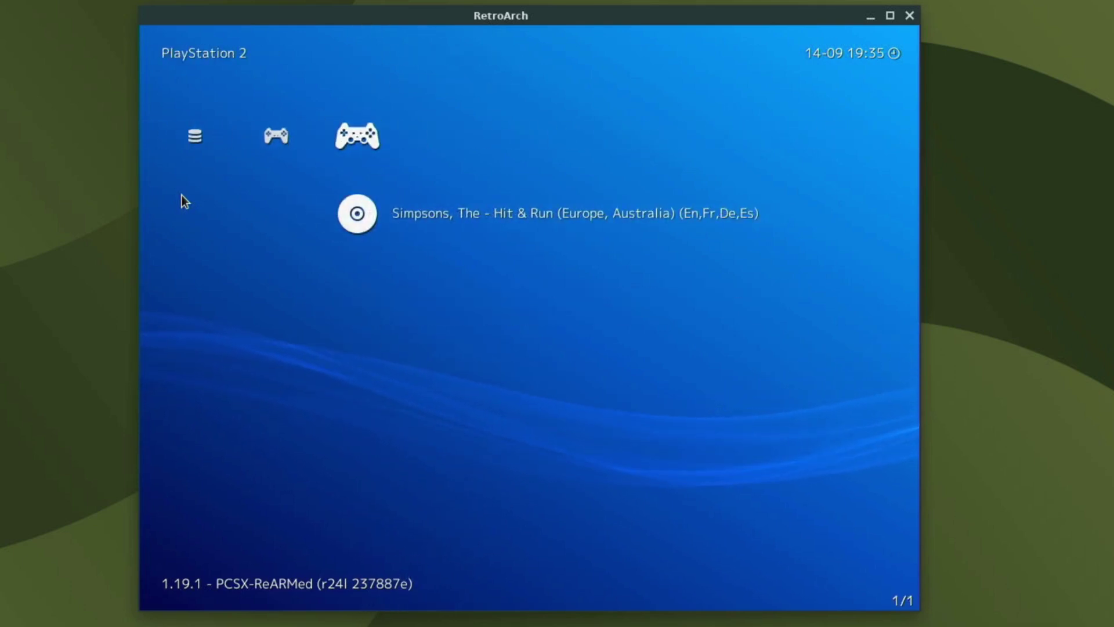
pyautogui.press('Right')
pyautogui.press('Left')
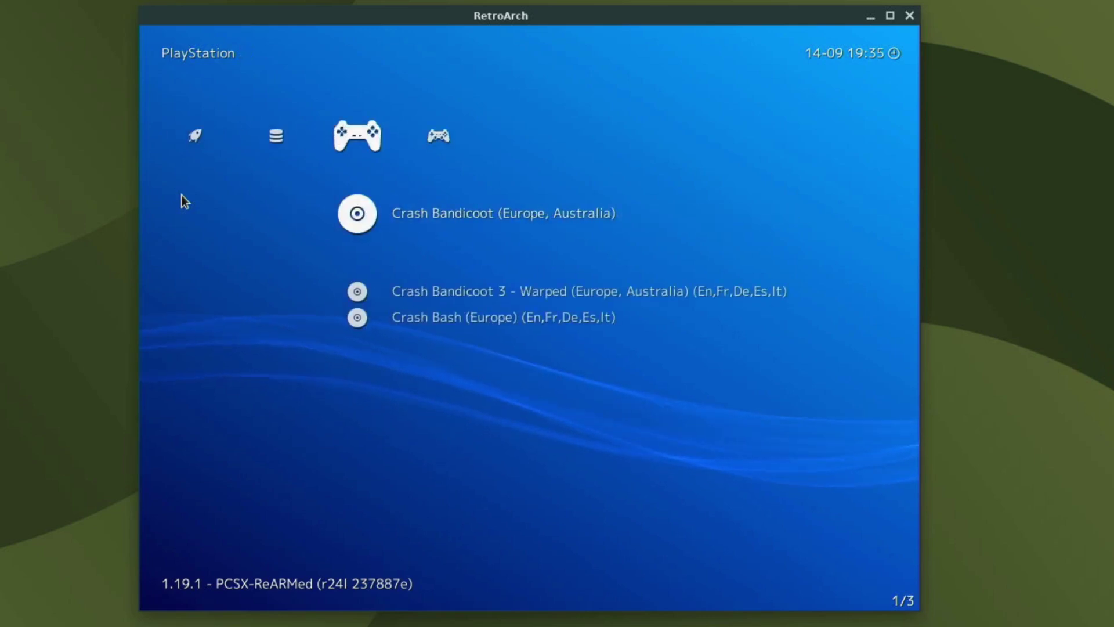
pyautogui.press('Down')
pyautogui.press('Up')
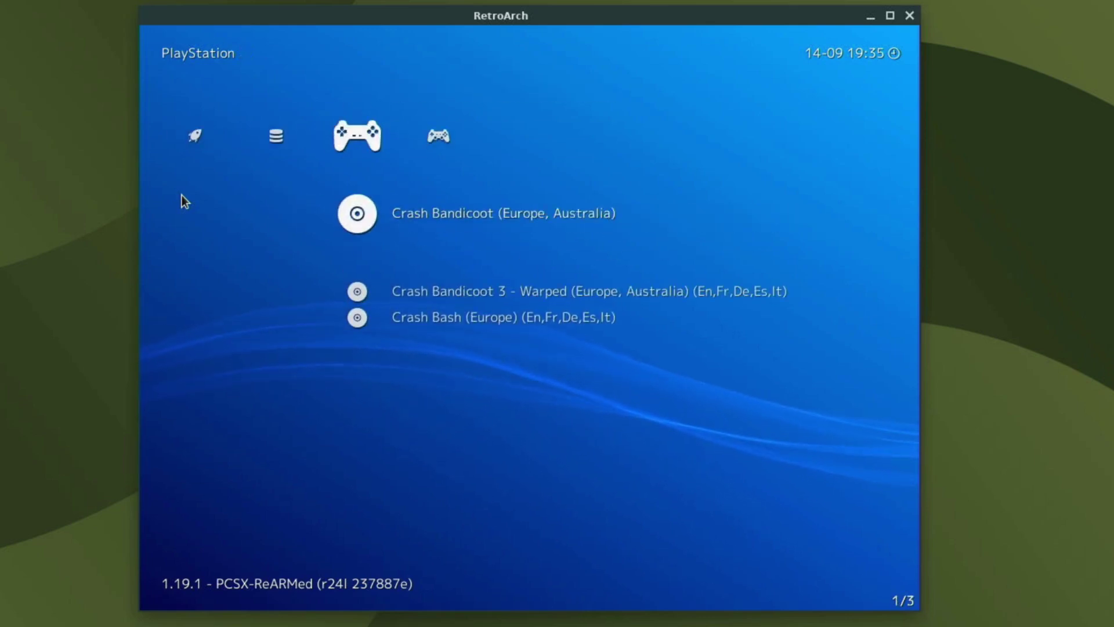
pyautogui.press('Return')
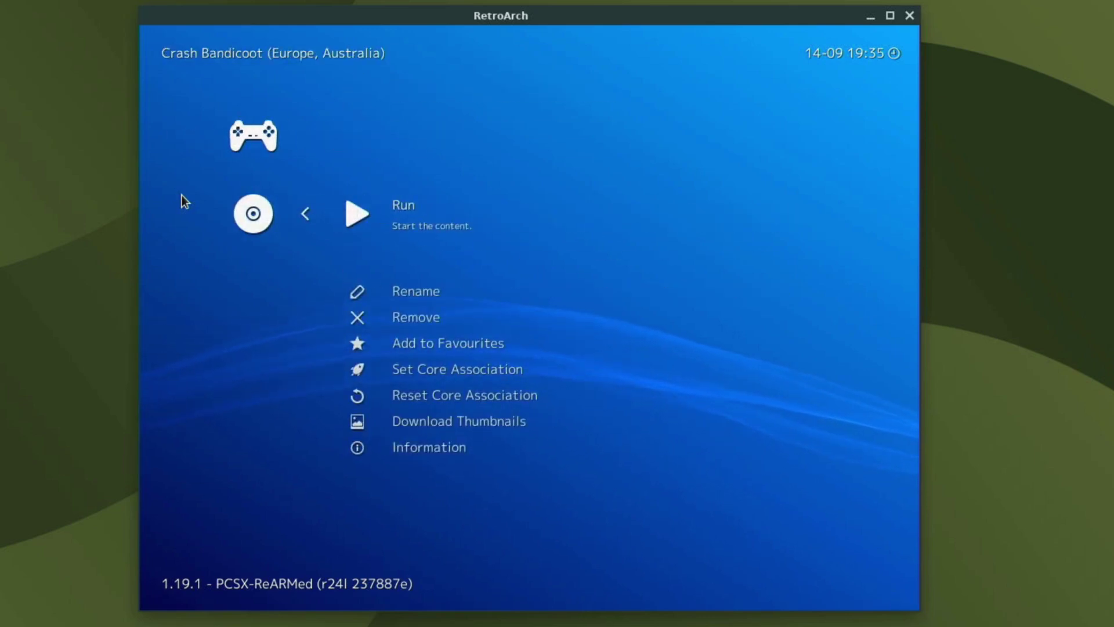
pyautogui.press('Down')
pyautogui.press('Down')
pyautogui.press('Down')
pyautogui.press('Down')
pyautogui.press('Return')
pyautogui.press('Return')
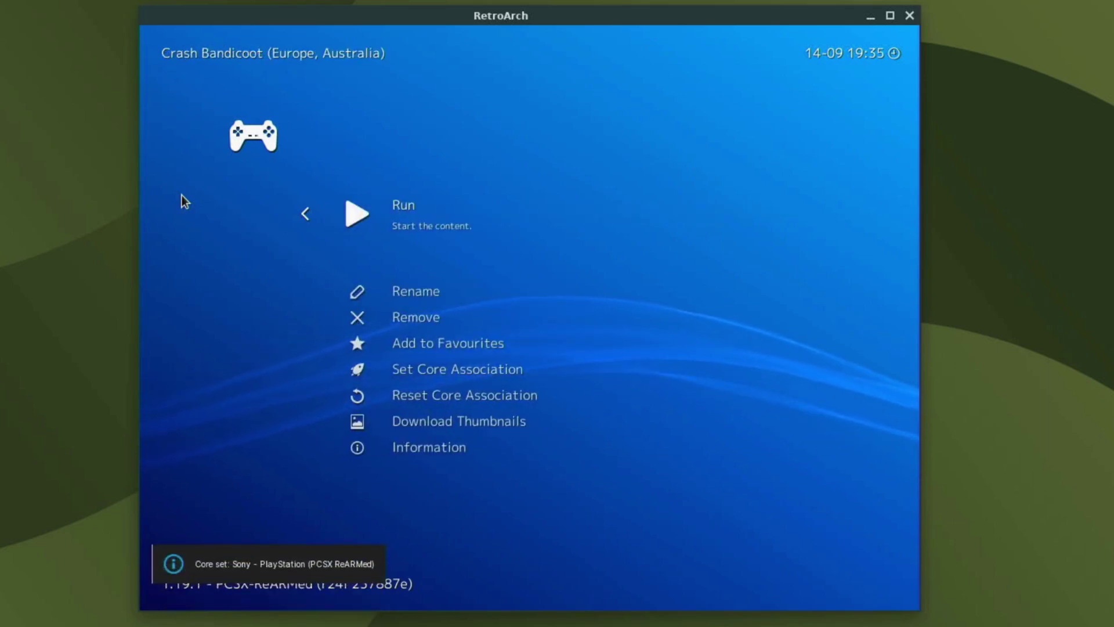
pyautogui.press('Return')
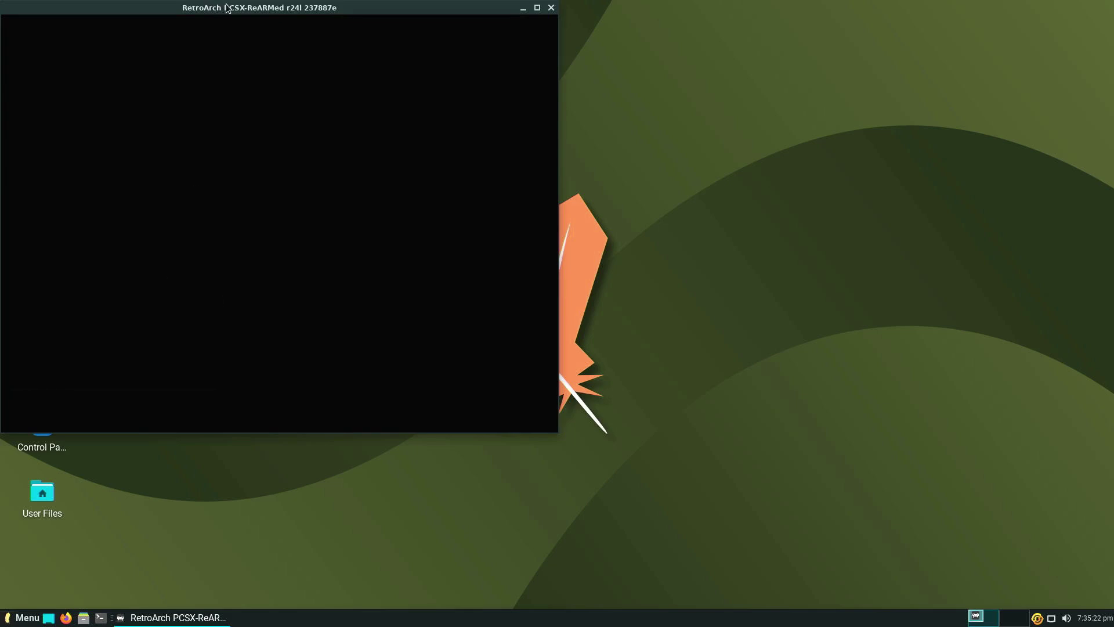
# Centre and maximize the Crash Bandicoot window, then open and close the Quick Menu with F1.
pyautogui.moveTo(226, 8); pyautogui.dragTo(506, 51)
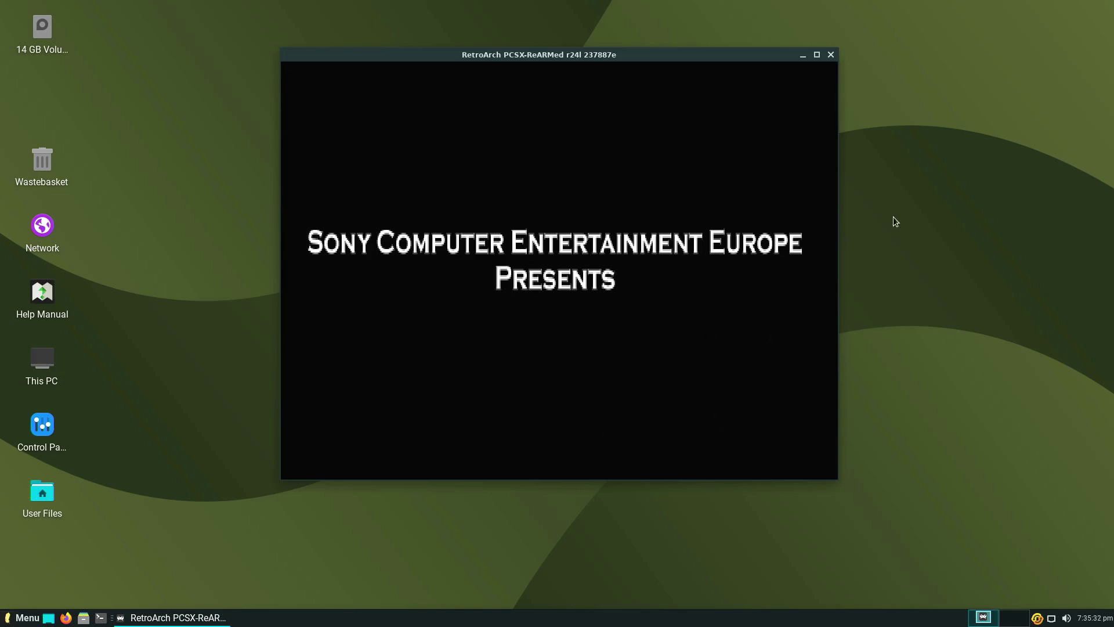
pyautogui.click(817, 55)
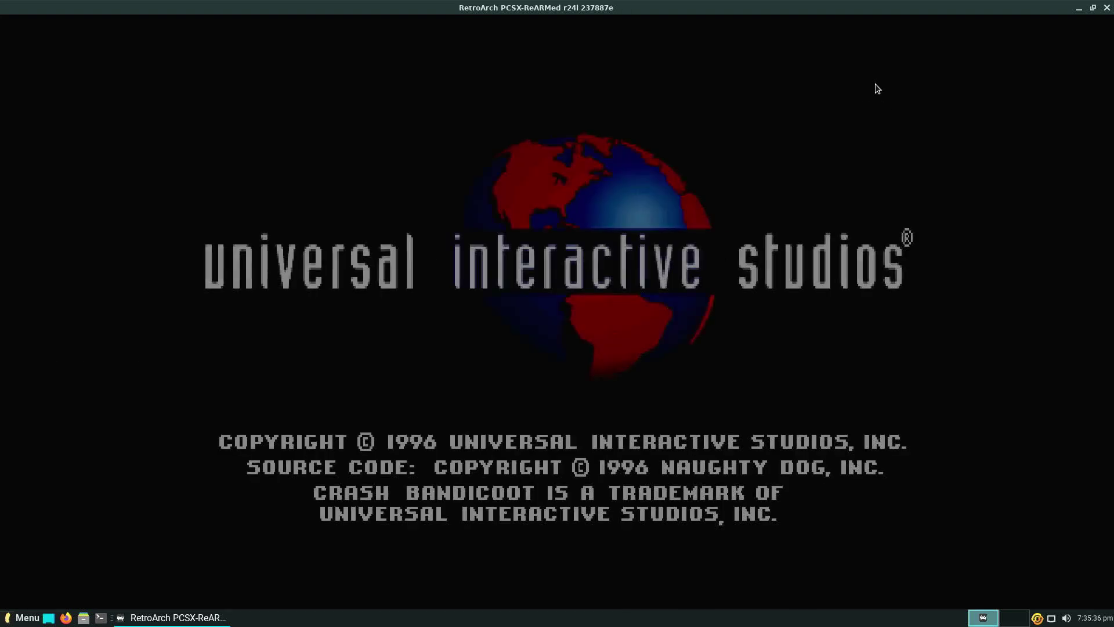
pyautogui.press('F1')
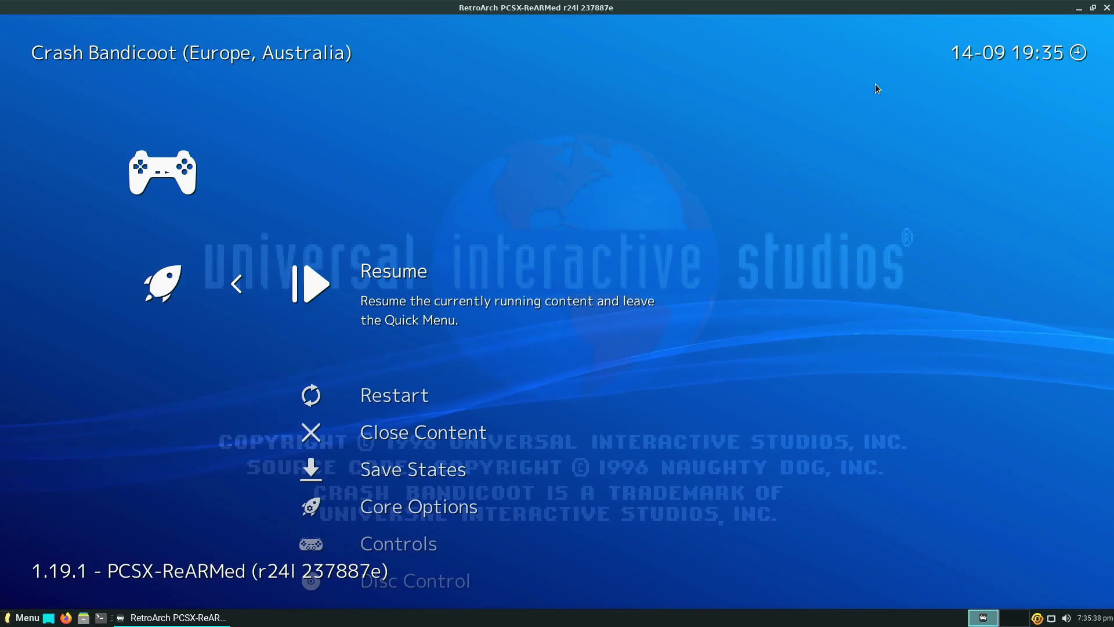
pyautogui.press('F1')
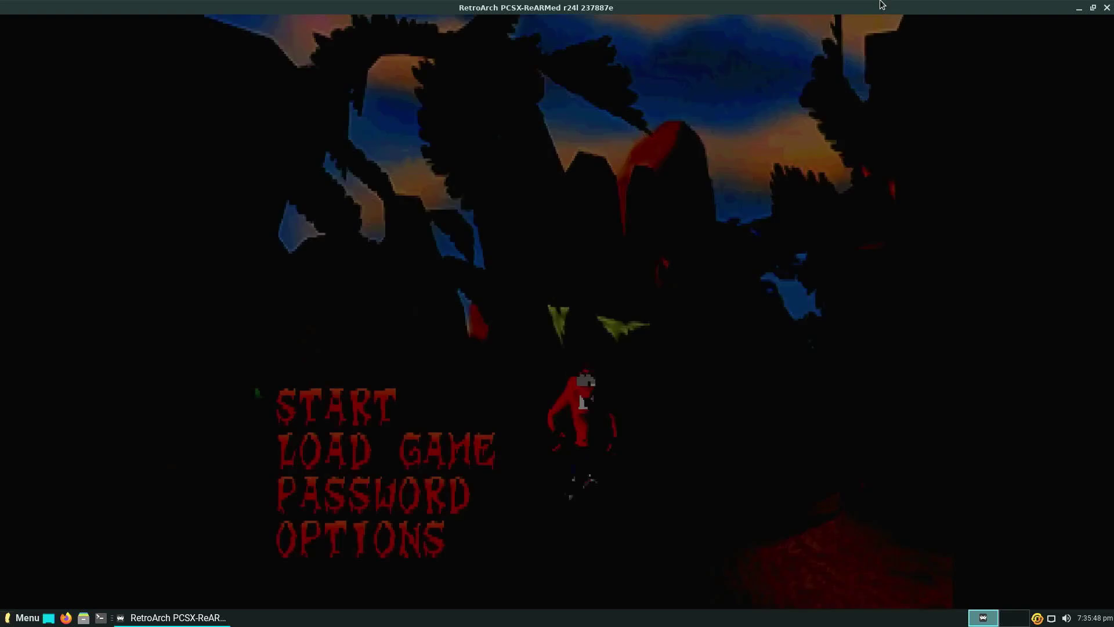
# Choose START on the title menu and enter the N. Sanity Beach level.
pyautogui.press('Down')
pyautogui.press('Down')
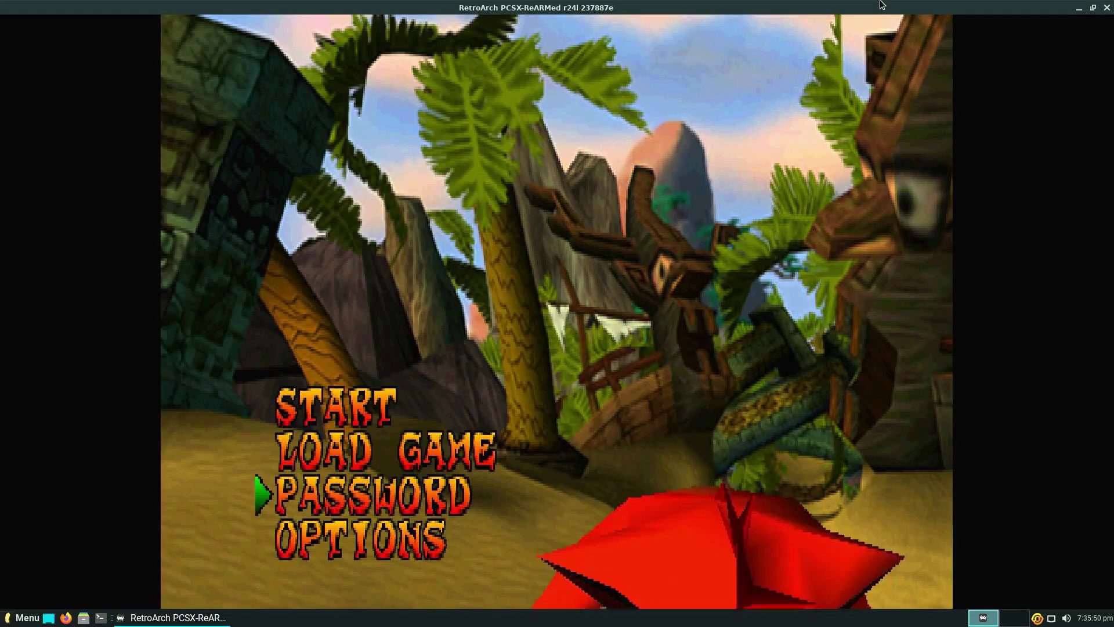
pyautogui.press('Up')
pyautogui.press('Up')
pyautogui.press('Return')
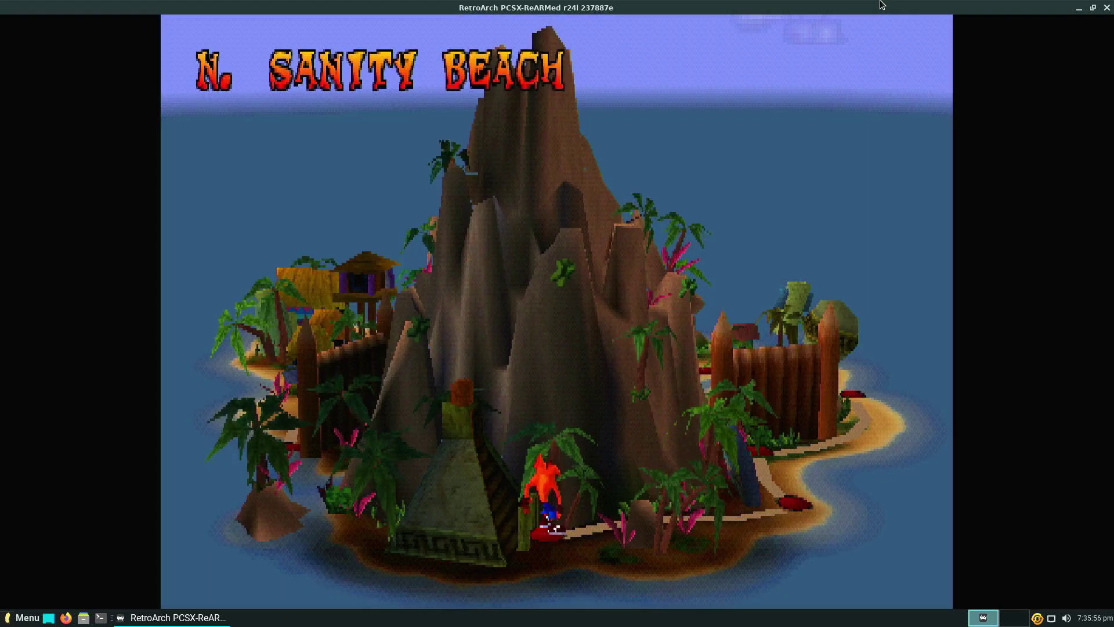
pyautogui.press('Return')
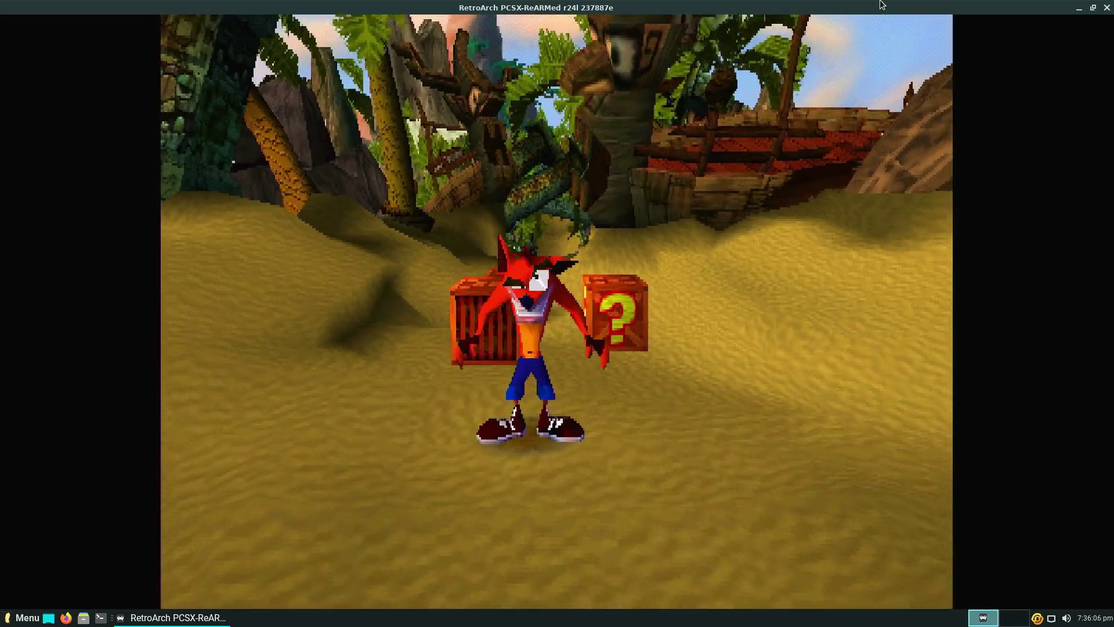
# Guide Crash past the opening crates, breaking the question-mark crate for a 1-up.
pyautogui.press('Down')
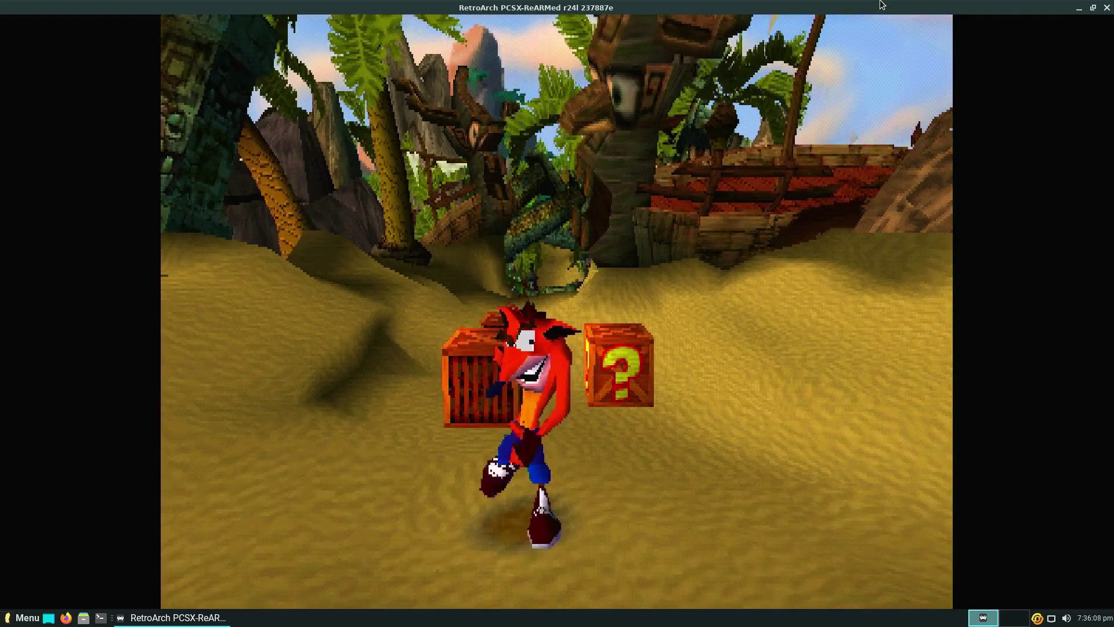
pyautogui.press('Up')
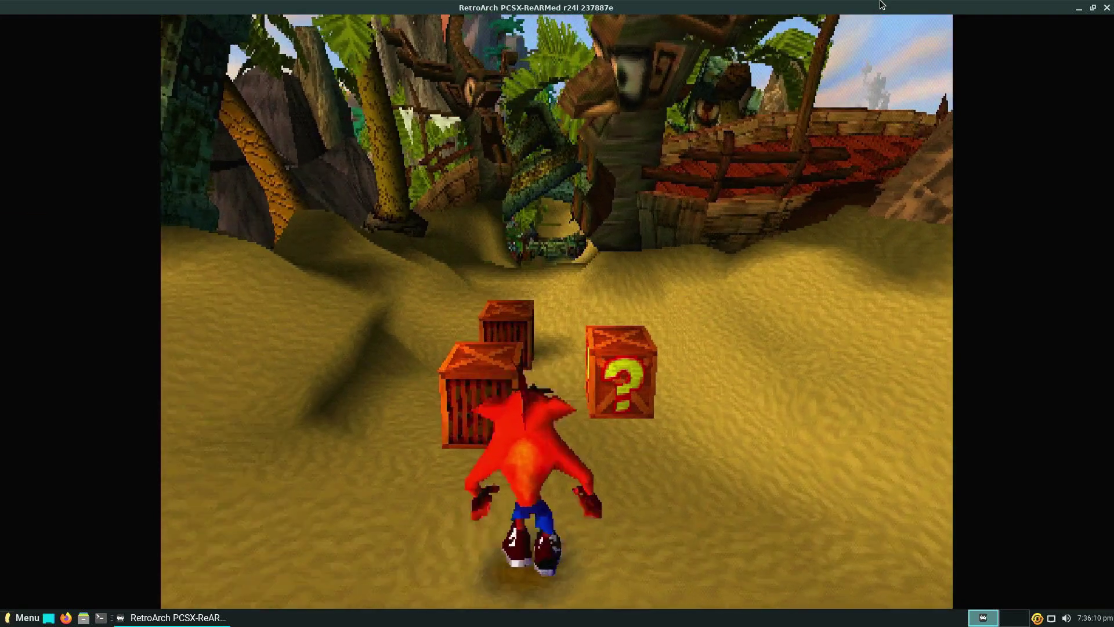
pyautogui.press('Right')
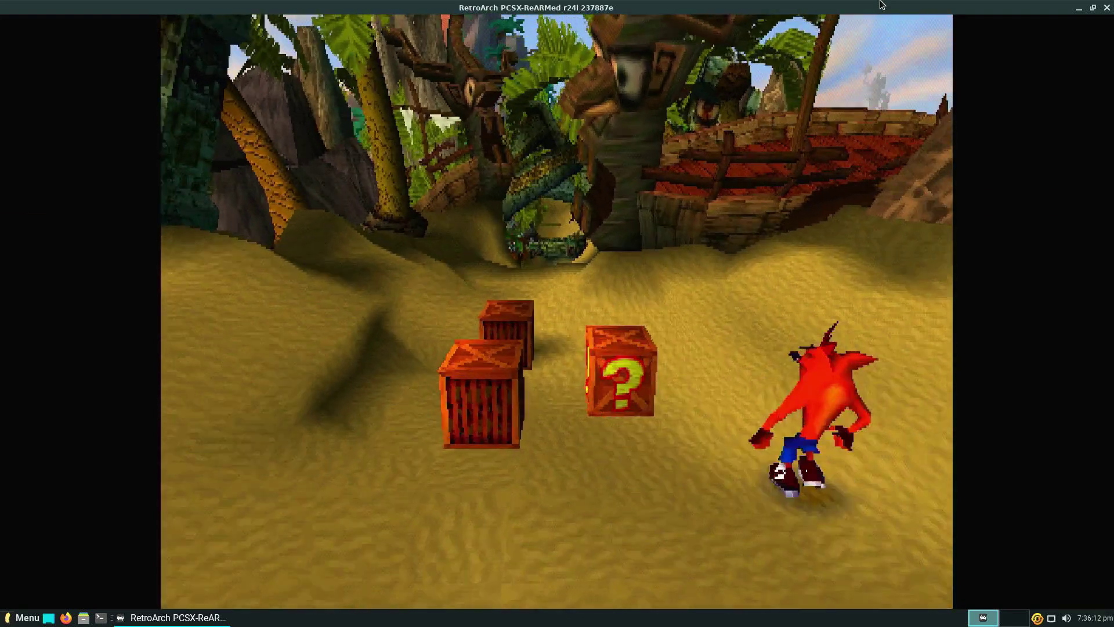
pyautogui.press('Down')
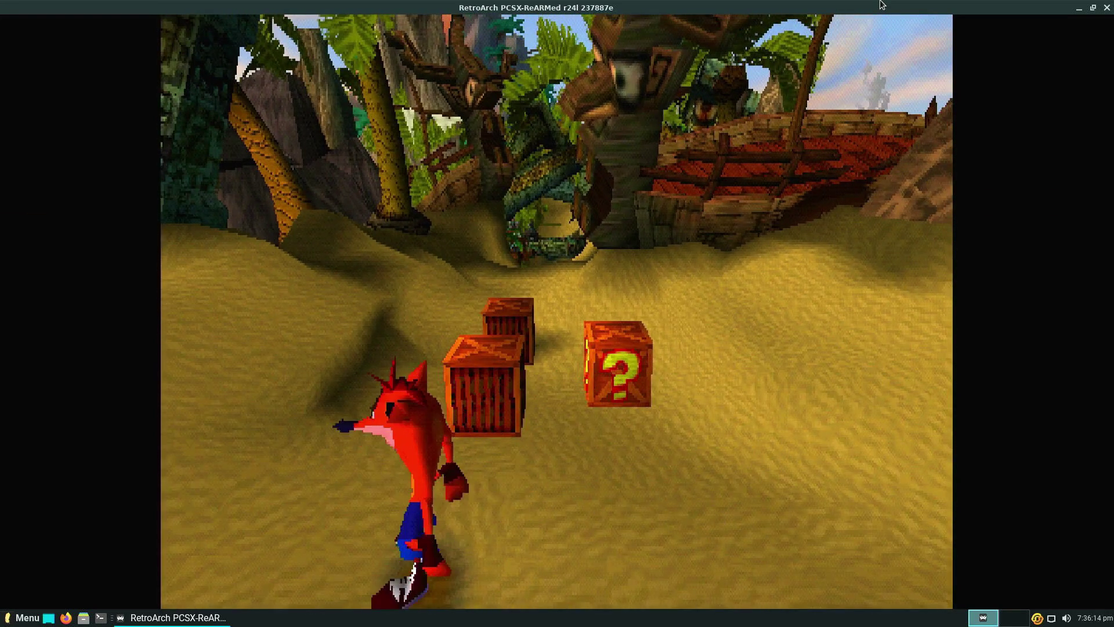
pyautogui.press('Up')
pyautogui.press('z')
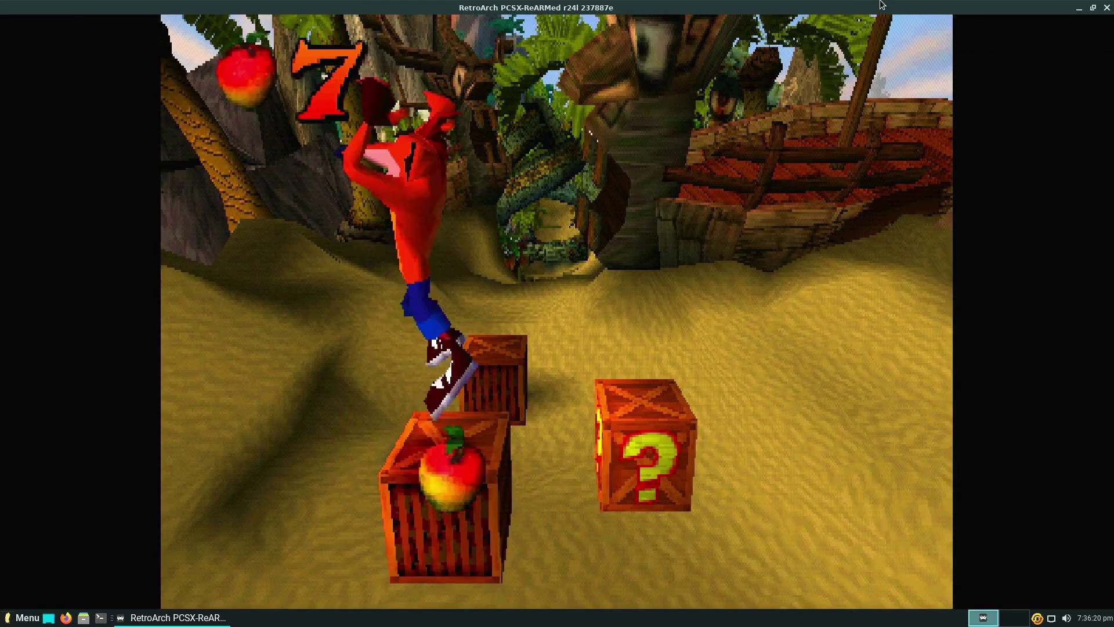
pyautogui.press('Down')
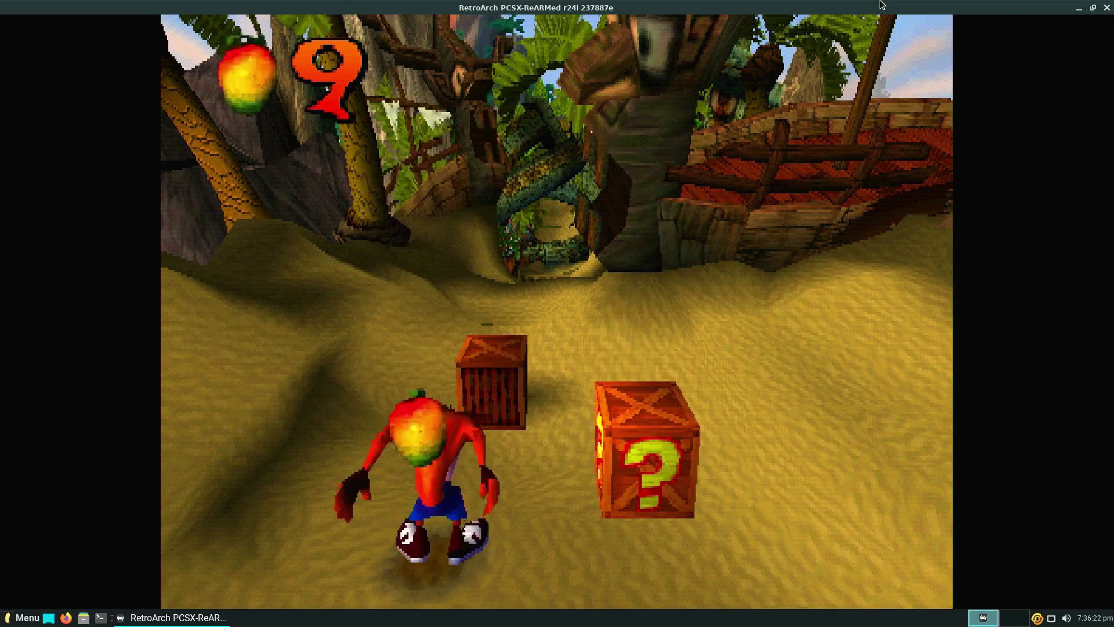
pyautogui.press('Right')
pyautogui.press('a')
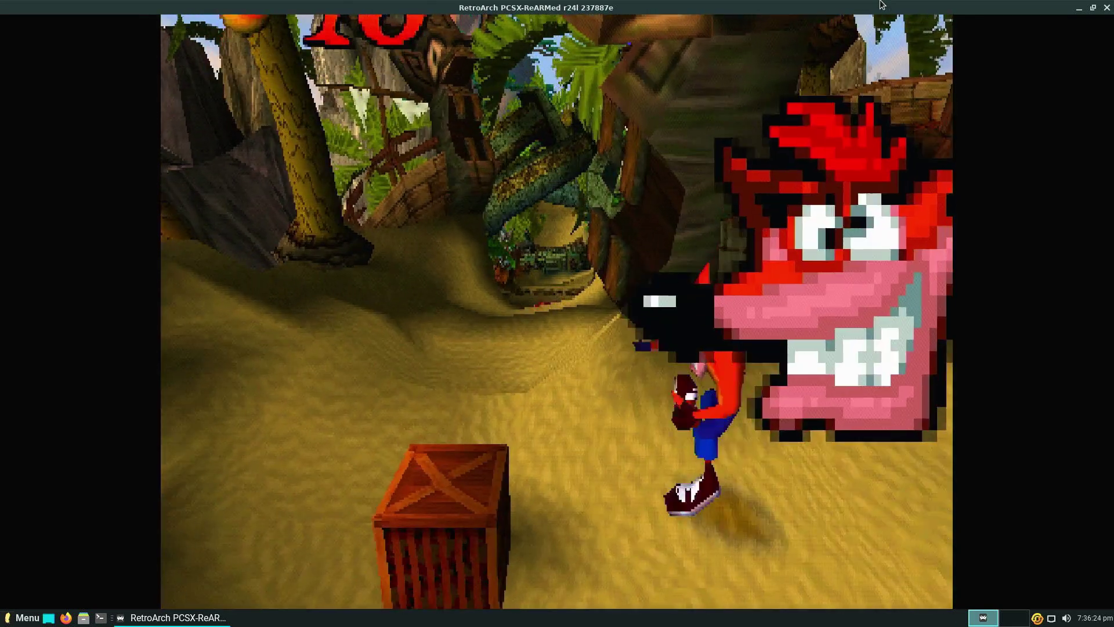
pyautogui.press('Left')
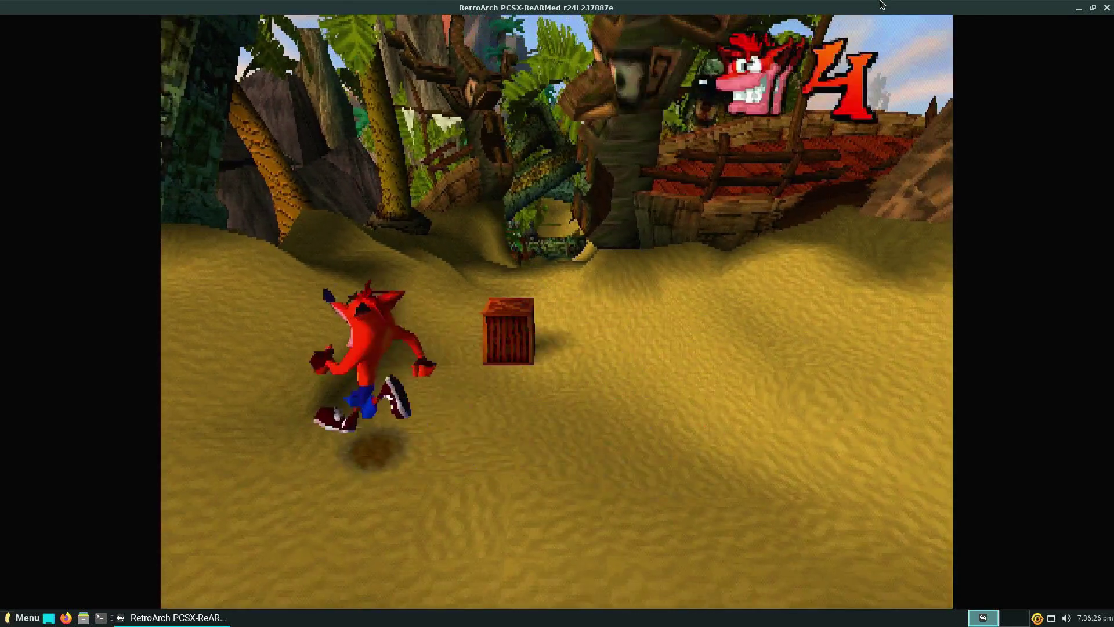
pyautogui.press('Down')
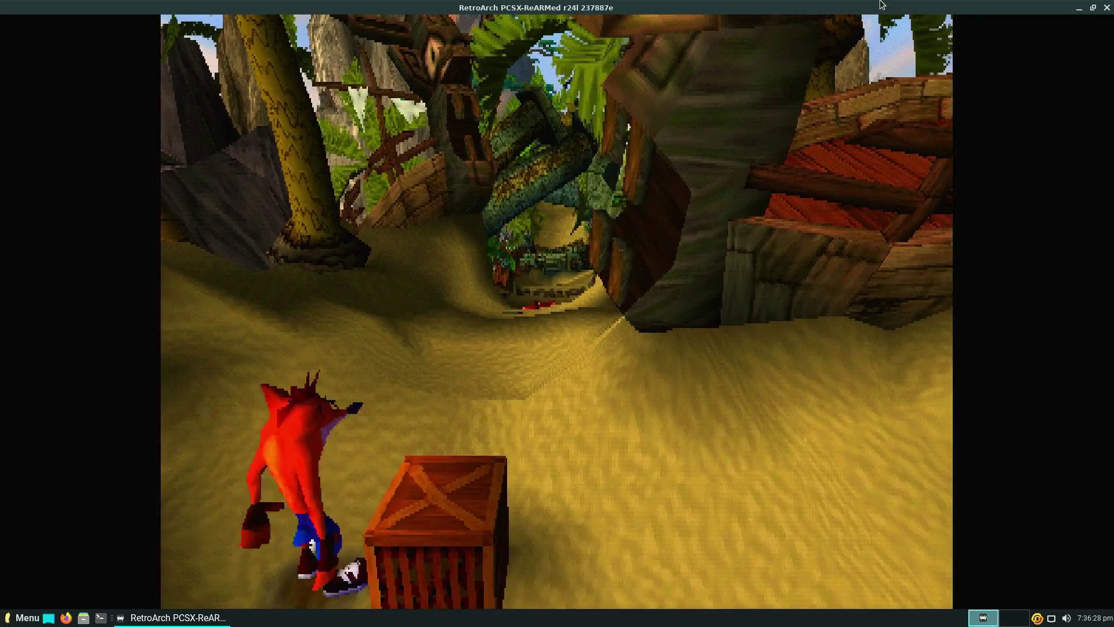
pyautogui.press('Right')
pyautogui.press('Up')
pyautogui.press('z')
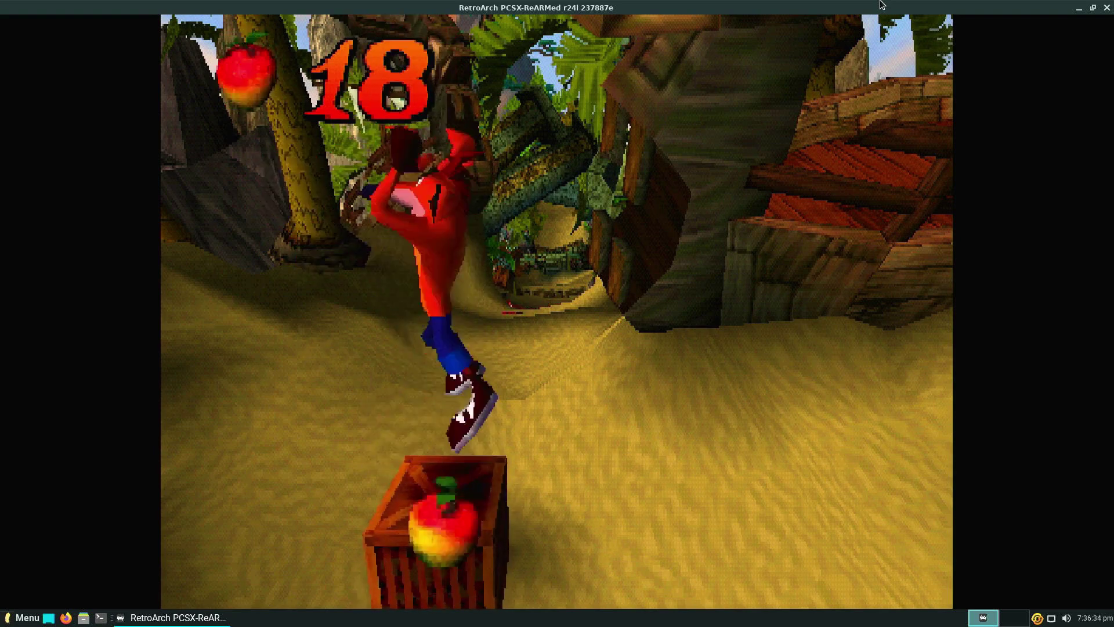
# Run Crash up the sandy path, spin-attacking a crab and jumping onto the crate wall.
pyautogui.press('Up')
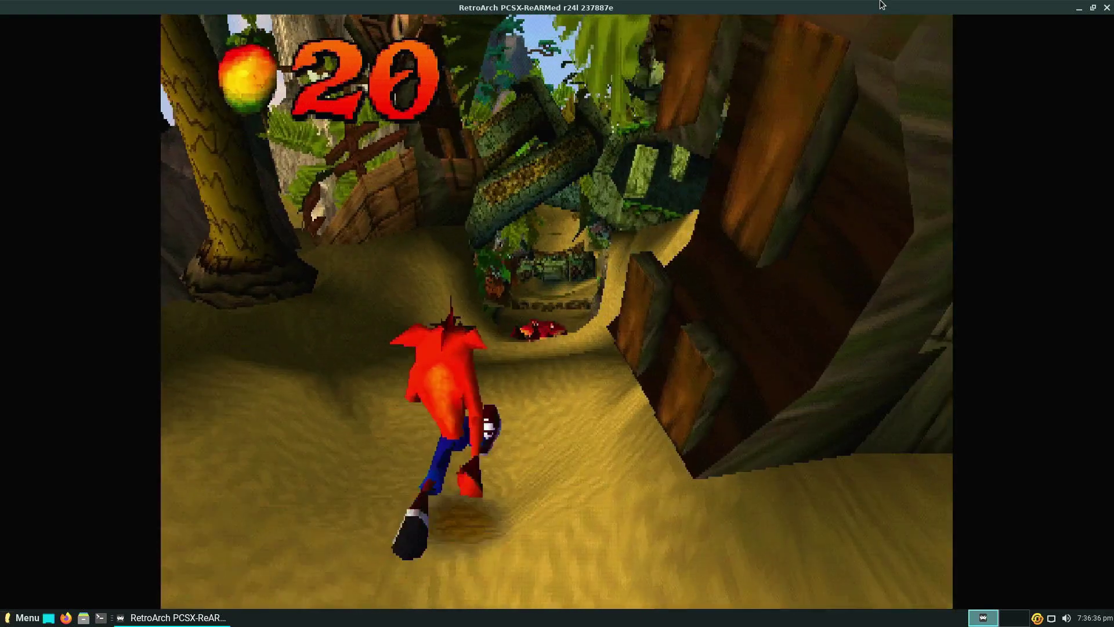
pyautogui.press('Up')
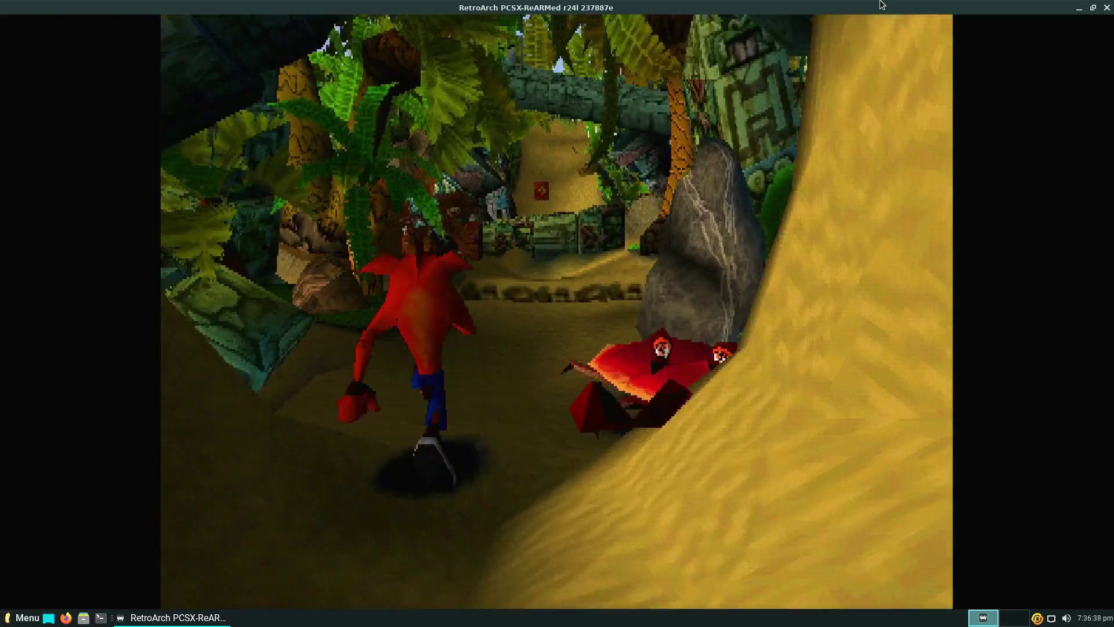
pyautogui.press('Up')
pyautogui.press('a')
pyautogui.rightClick(881, 5)
pyautogui.press('Escape')
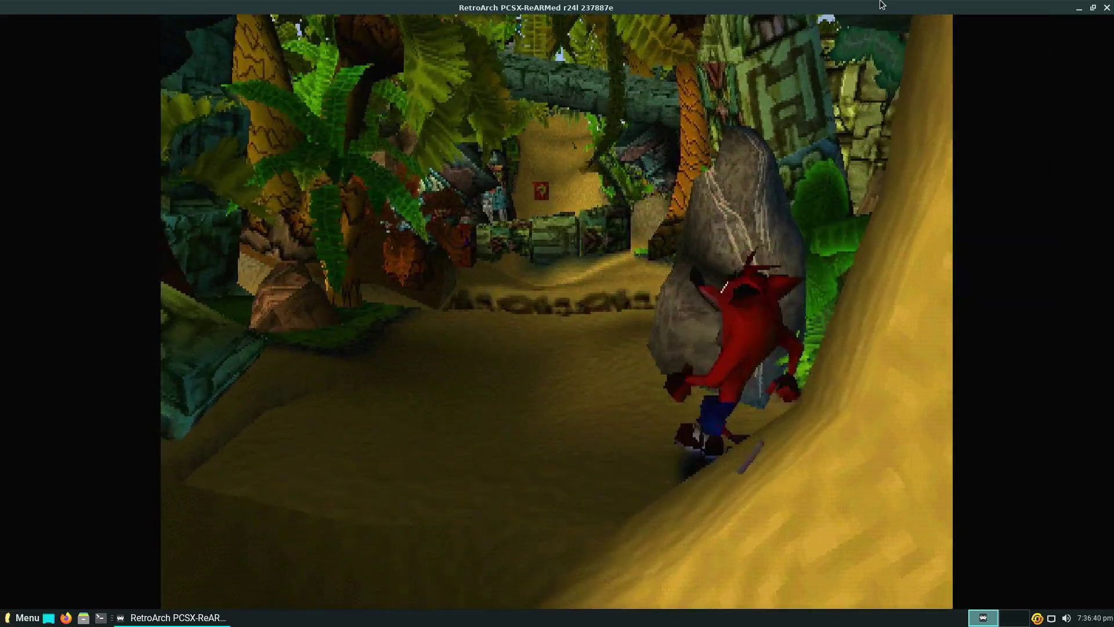
pyautogui.press('Up')
pyautogui.press('z')
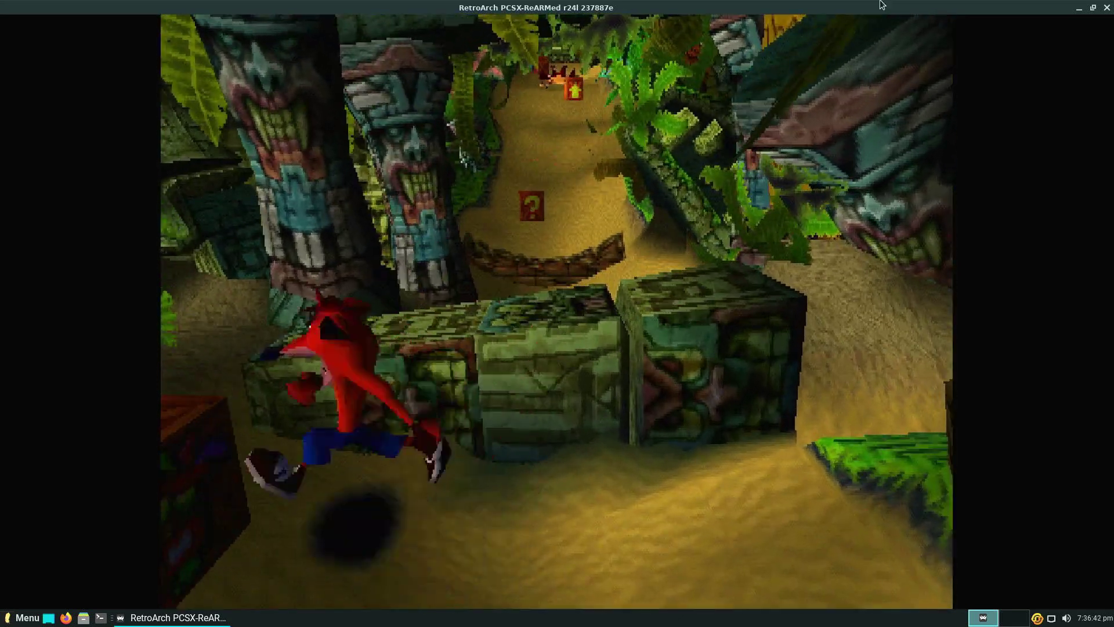
pyautogui.rightClick(882, 5)
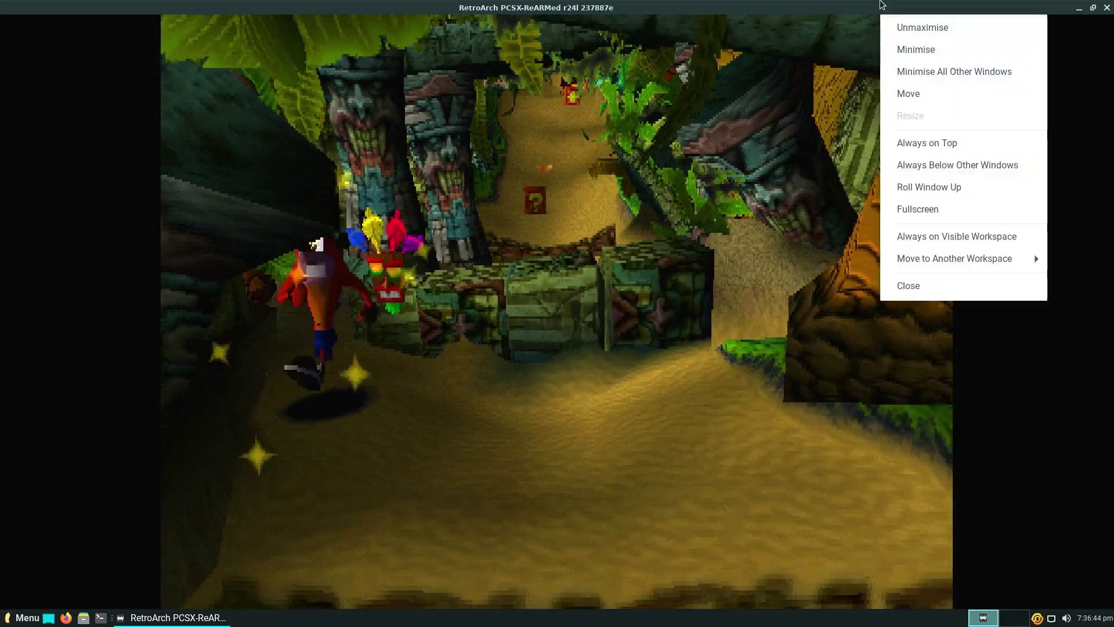
pyautogui.press('Up')
pyautogui.press('Escape')
pyautogui.press('z')
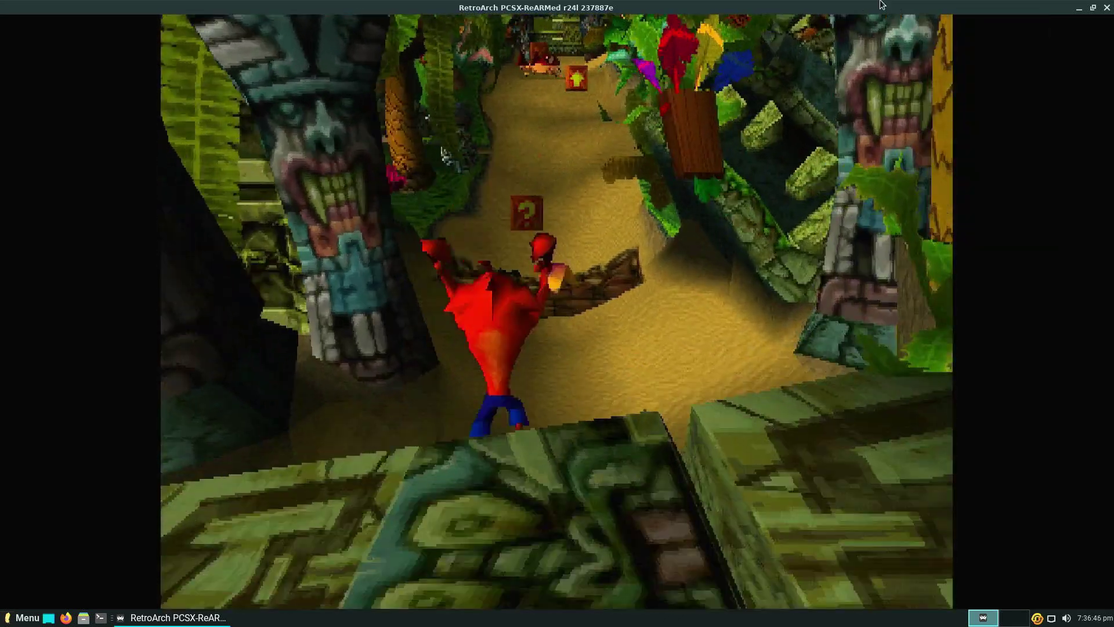
# Continue up the path, breaking crates for Wumpa fruit and bouncing off the arrow crate.
pyautogui.press('Up')
pyautogui.press('z')
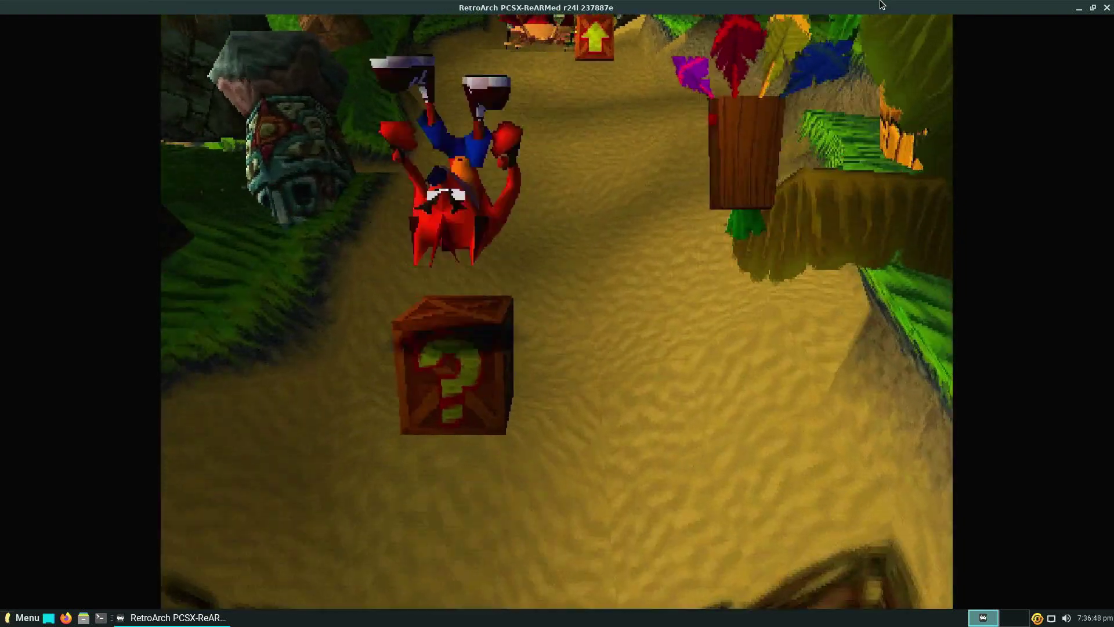
pyautogui.rightClick(881, 5)
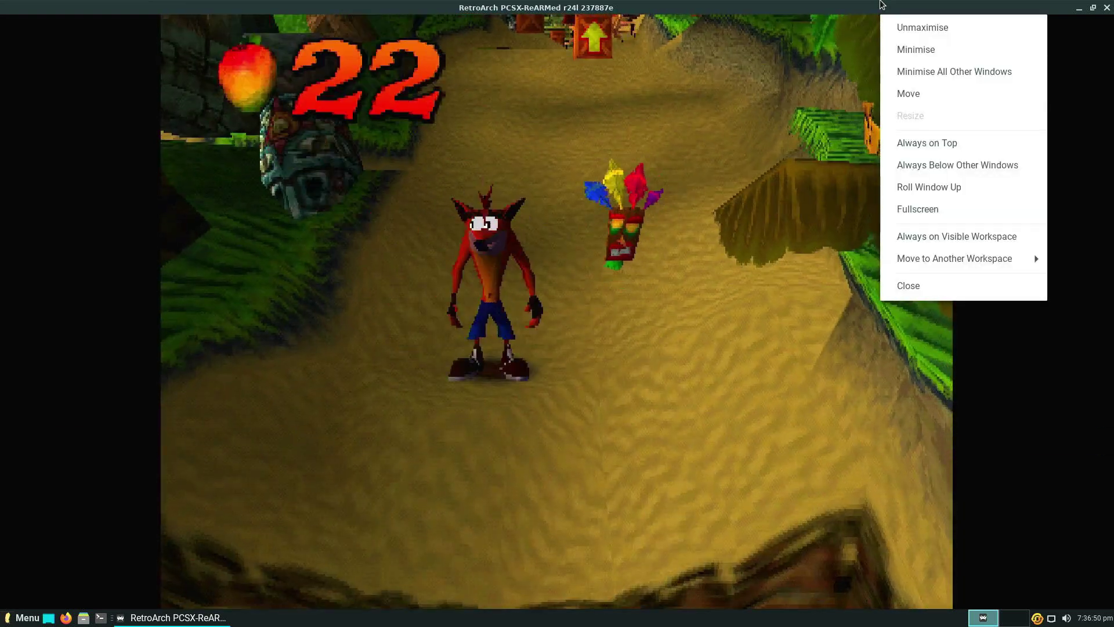
pyautogui.press('z')
pyautogui.press('Up')
pyautogui.press('z')
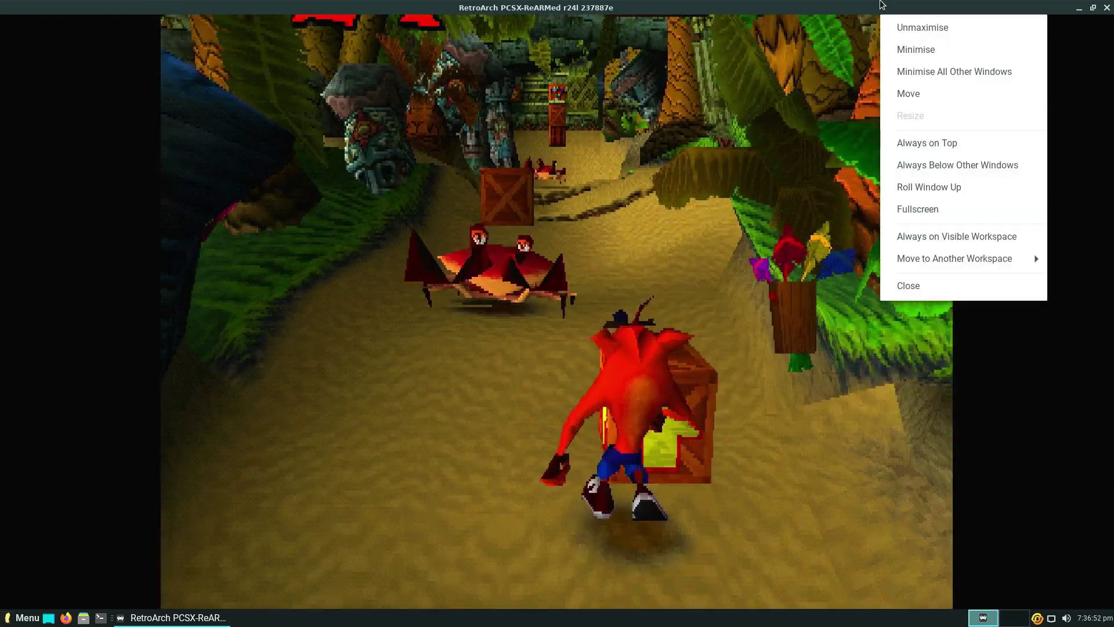
pyautogui.press('Escape')
pyautogui.press('Up')
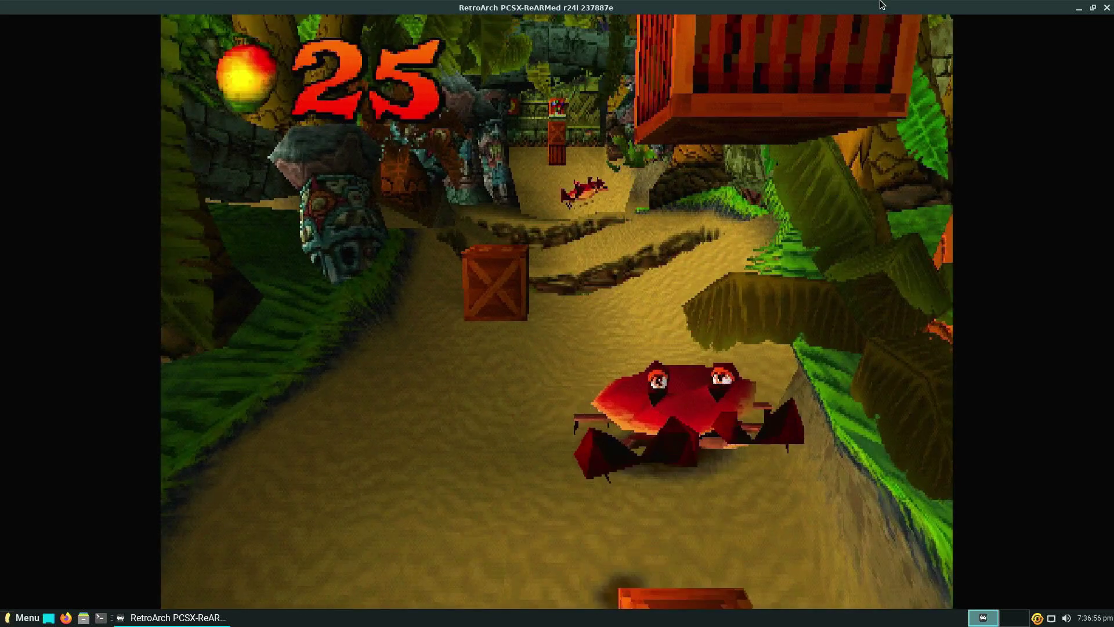
pyautogui.press('Down')
pyautogui.press('Down')
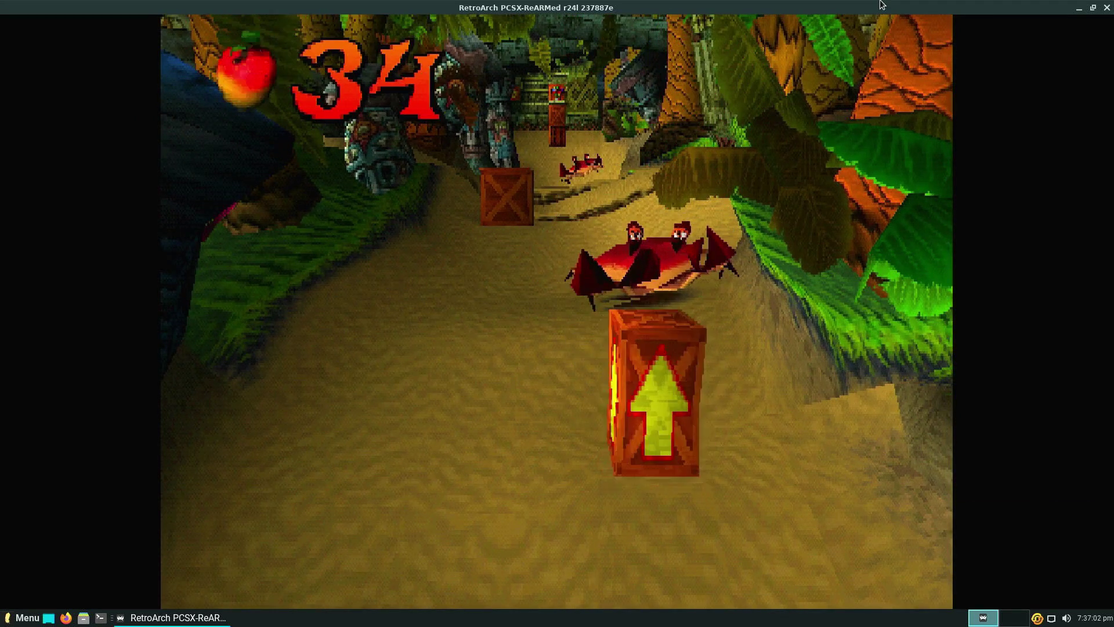
pyautogui.rightClick(882, 5)
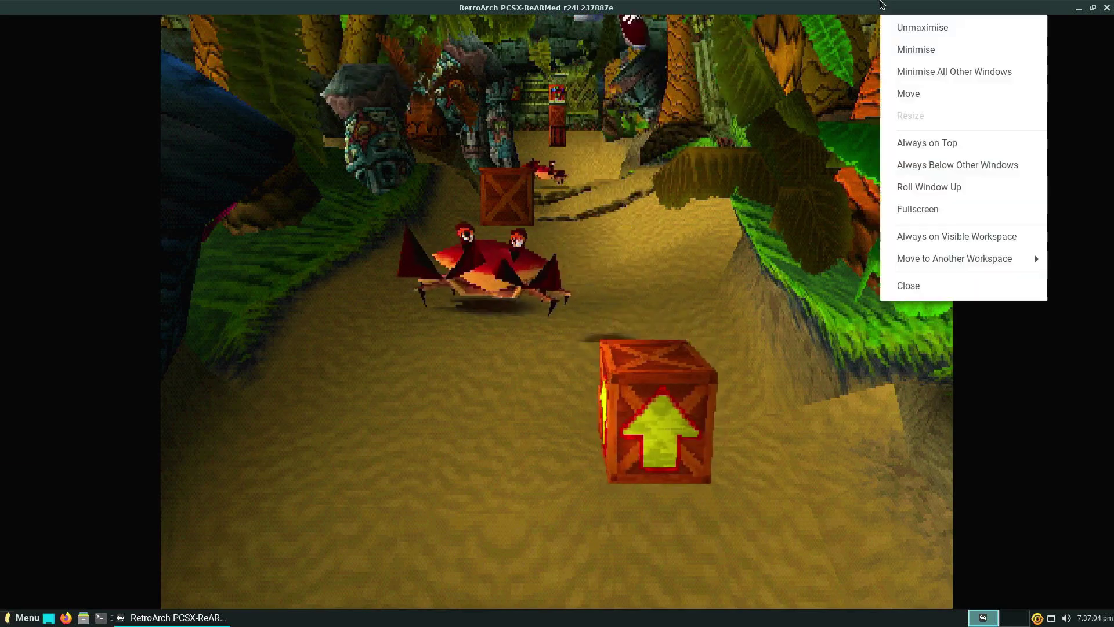